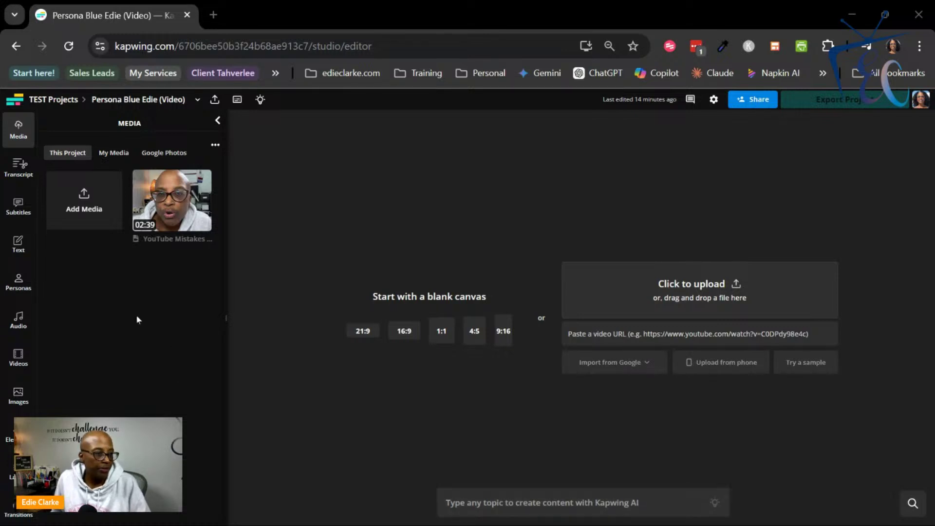
Review the available media sources: the current project's media, the saved My Media library and the Google Photos connection
mouse_move(137, 188)
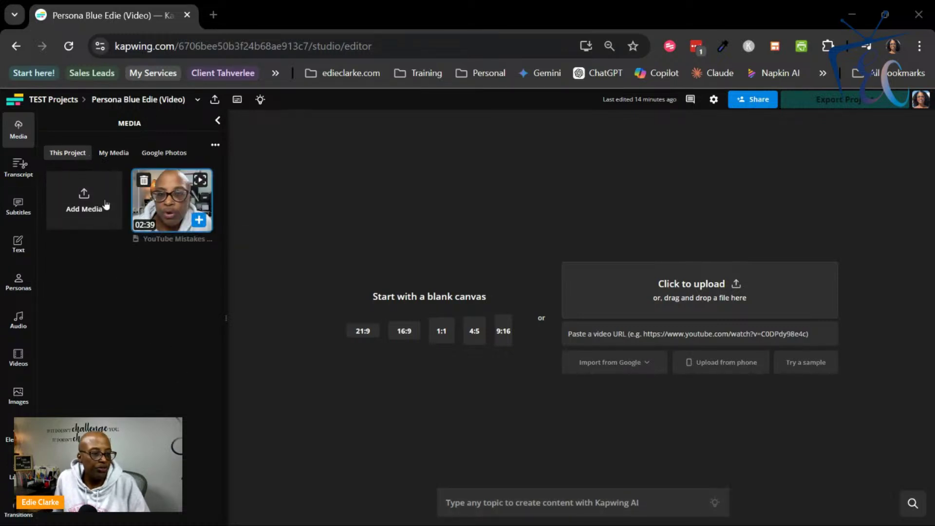
click(78, 212)
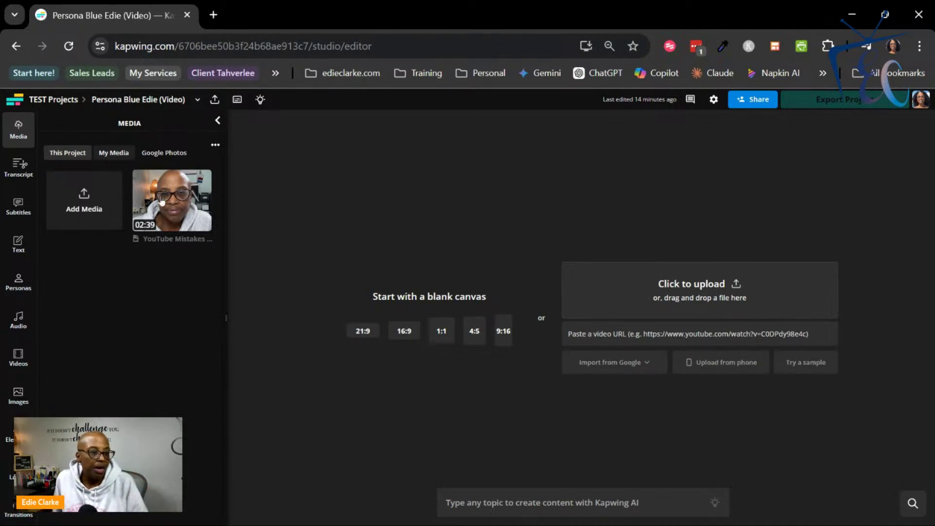
click(118, 154)
scroll(162, 287, down, 10)
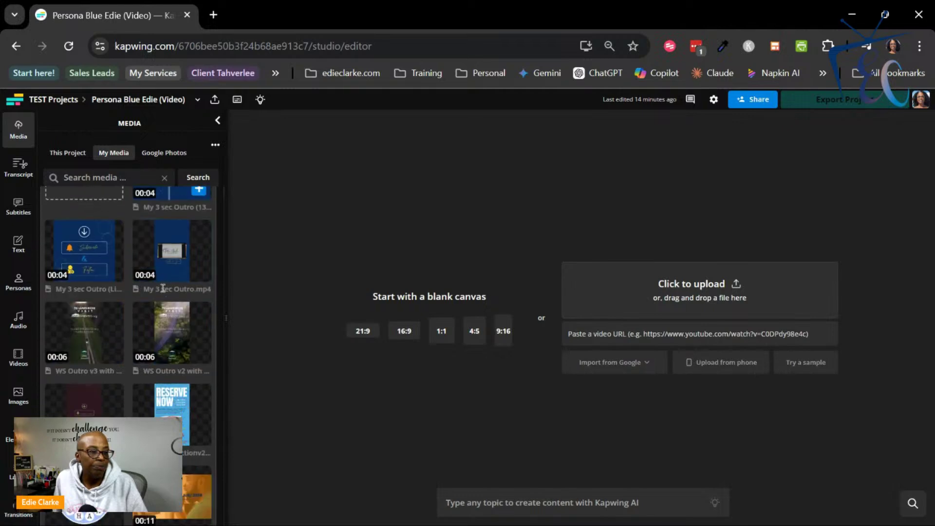
scroll(161, 287, down, 10)
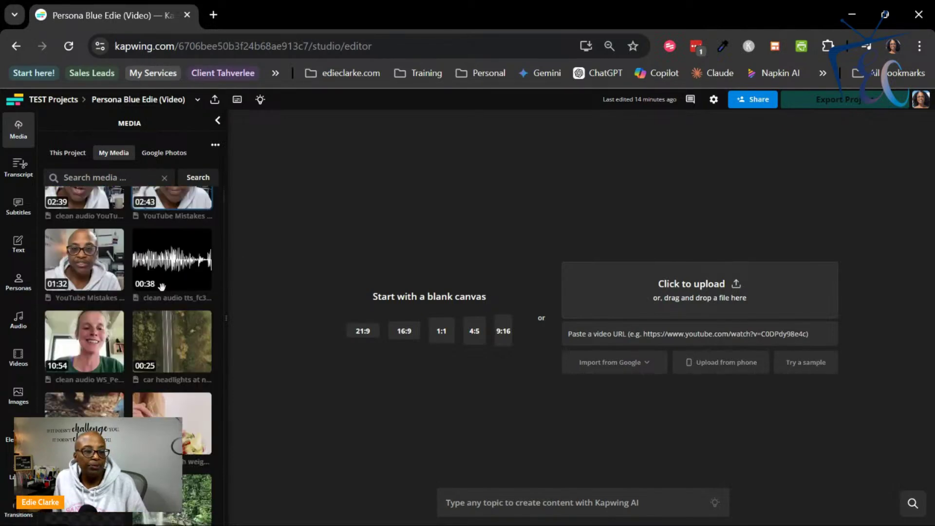
scroll(162, 287, down, 10)
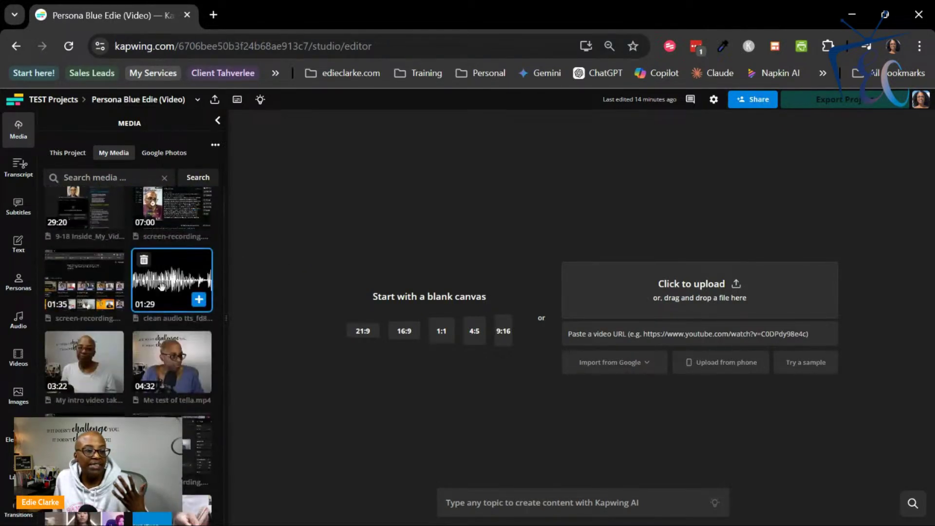
scroll(161, 286, up, 20)
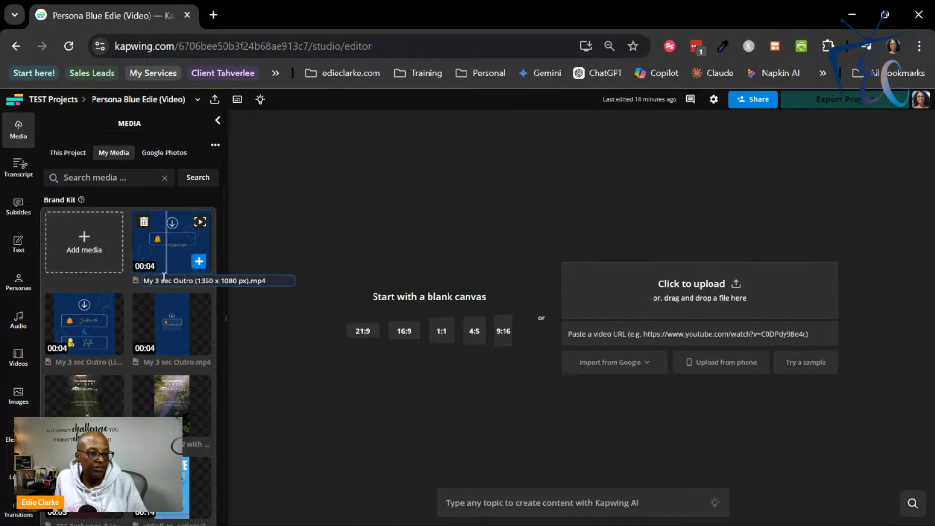
mouse_move(149, 388)
scroll(148, 388, down, 10)
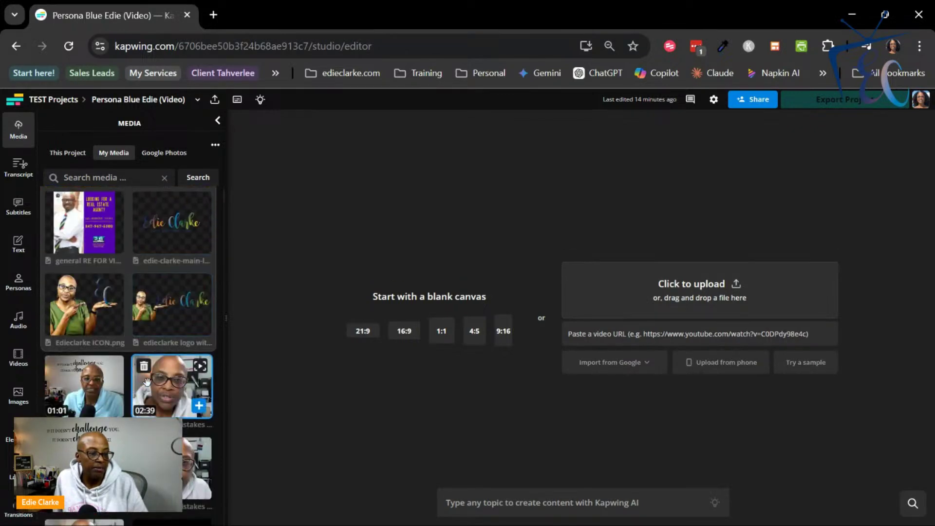
scroll(147, 386, up, 15)
click(173, 155)
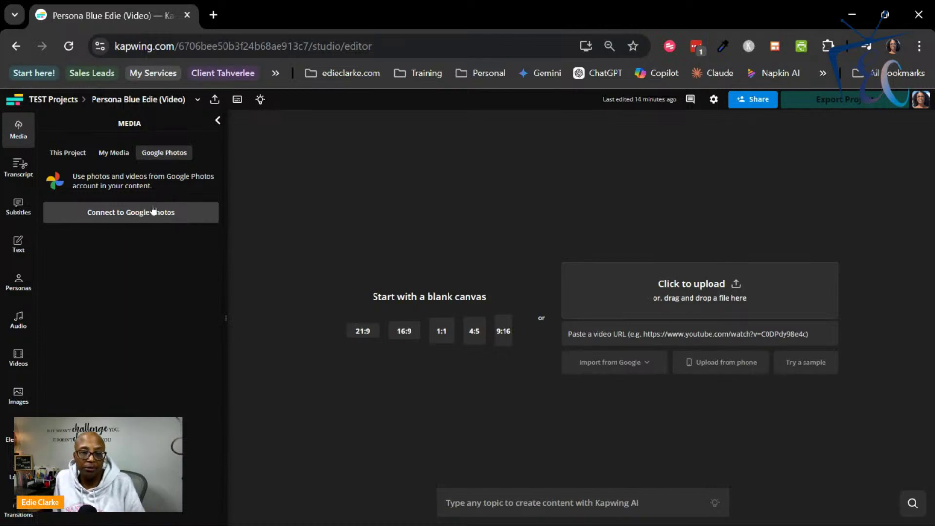
click(63, 156)
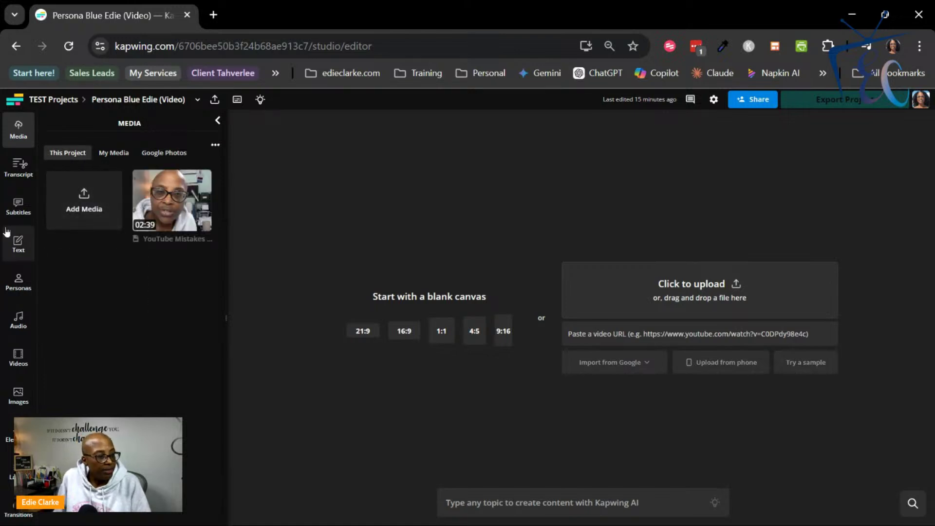
Look over the Transcript, Subtitles and Text tools and the options each one offers
click(12, 172)
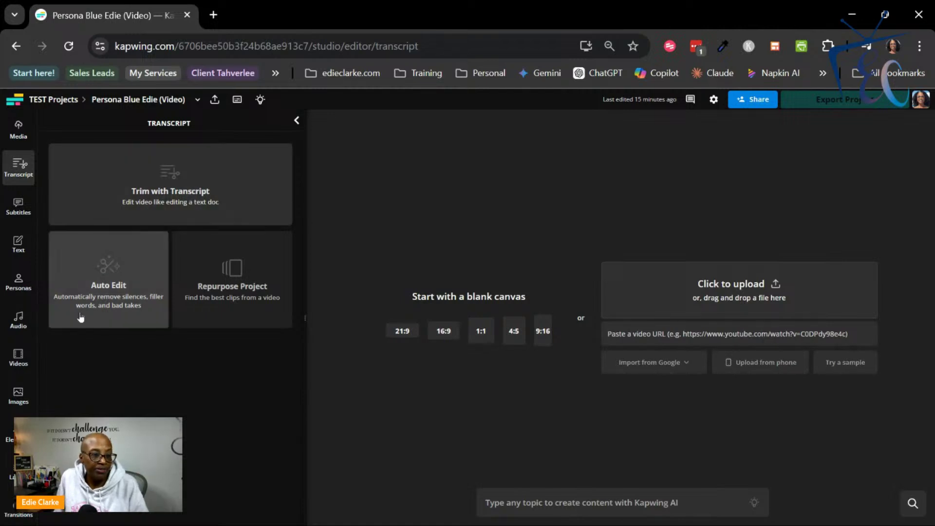
click(18, 206)
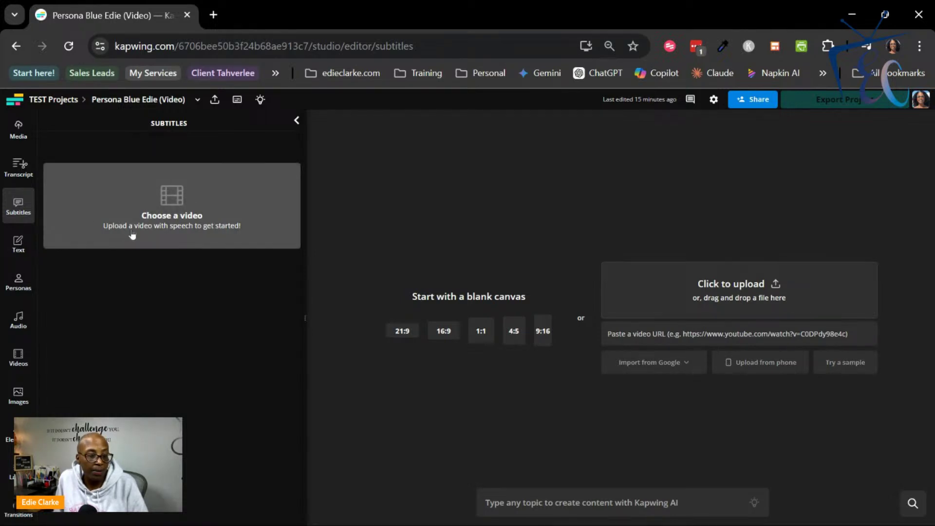
click(19, 246)
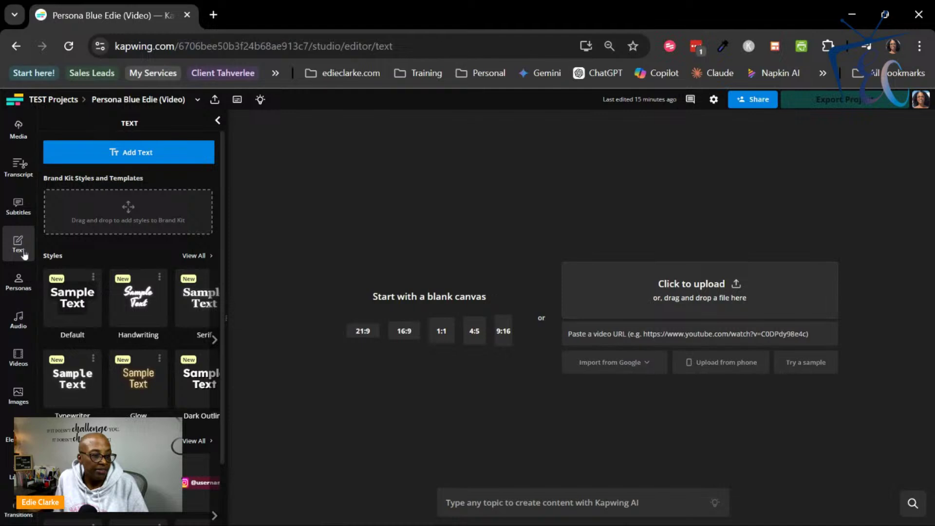
Open the Personas tool and browse the full collection of stock personas
click(26, 292)
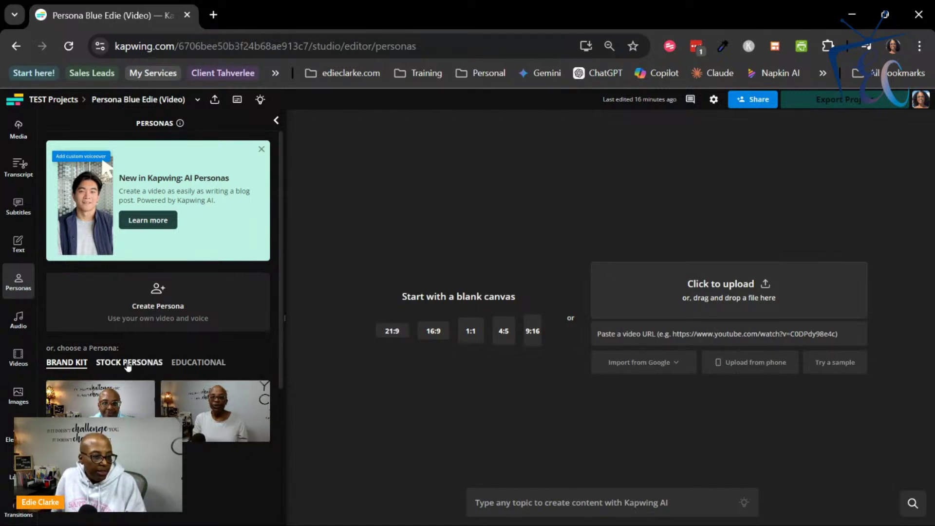
click(131, 364)
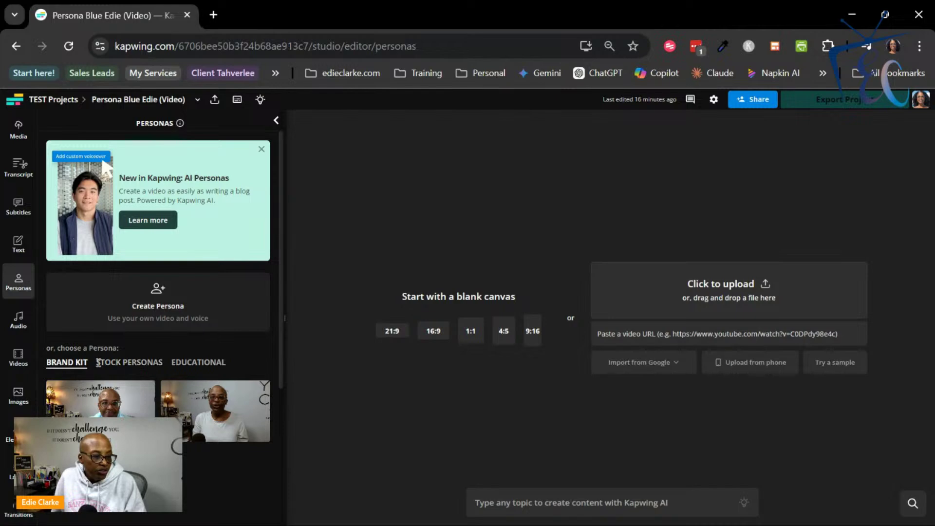
scroll(231, 428, down, 10)
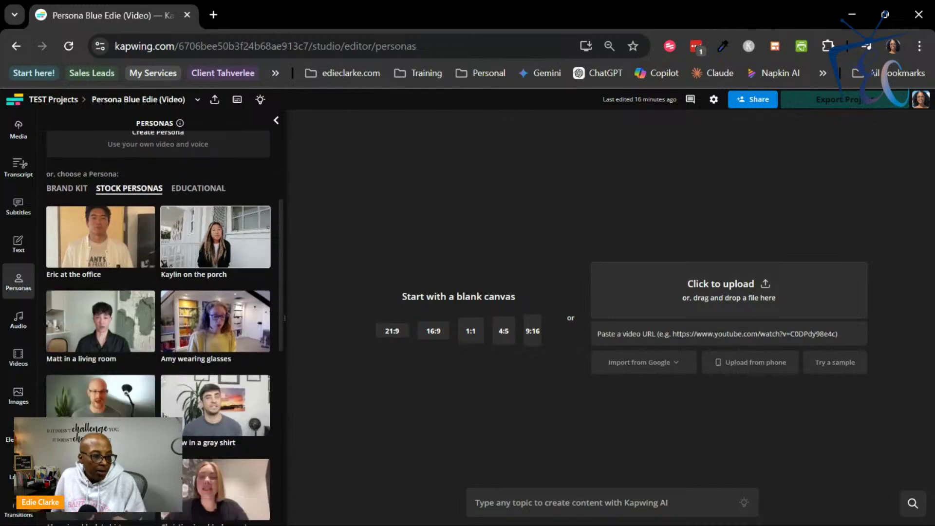
scroll(231, 428, down, 3)
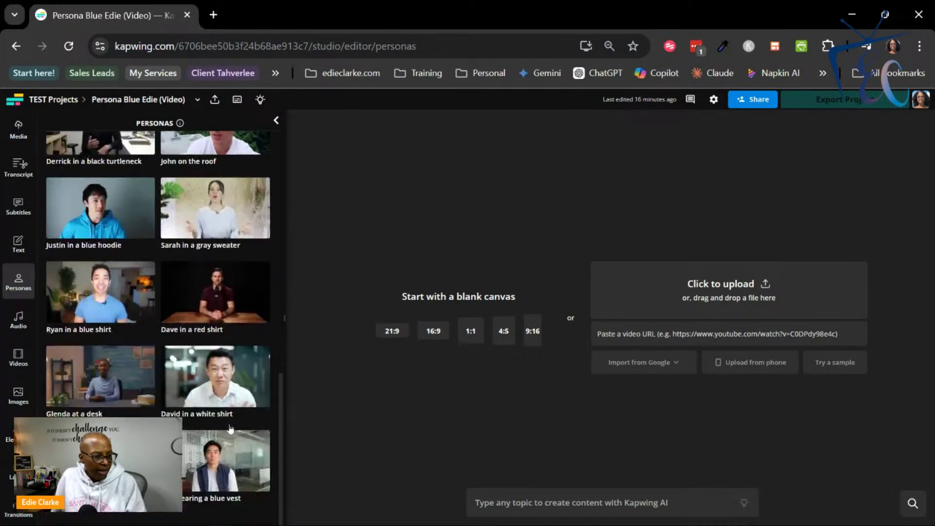
scroll(220, 431, up, 5)
scroll(220, 431, up, 6)
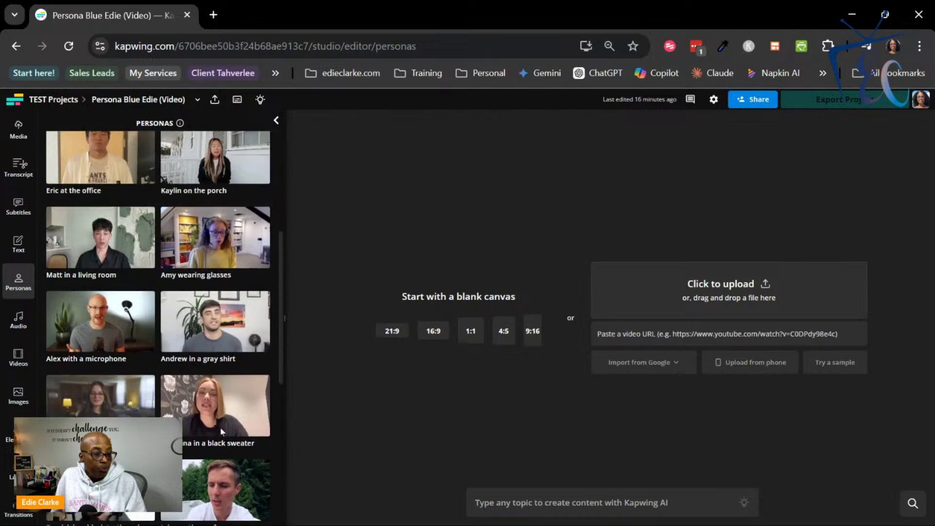
scroll(220, 431, down, 8)
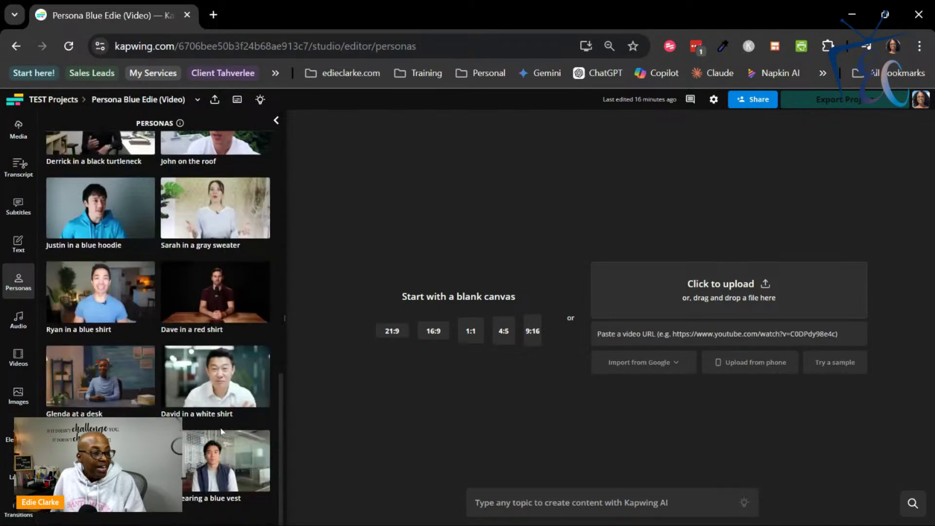
scroll(222, 432, up, 5)
scroll(221, 432, up, 5)
Examine the educational personas and their usage notice, and return to the stock personas
click(198, 362)
scroll(244, 406, down, 3)
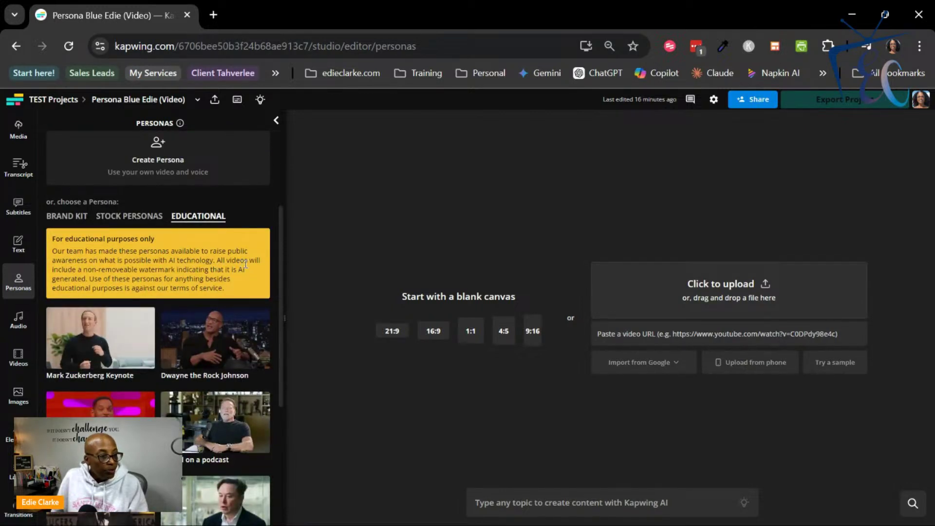
scroll(193, 363, down, 5)
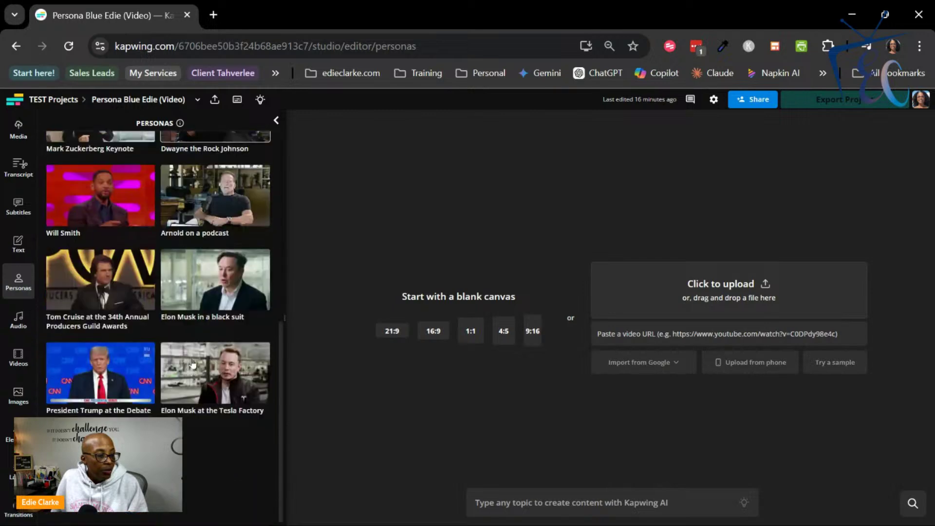
scroll(194, 364, up, 5)
scroll(193, 363, up, 3)
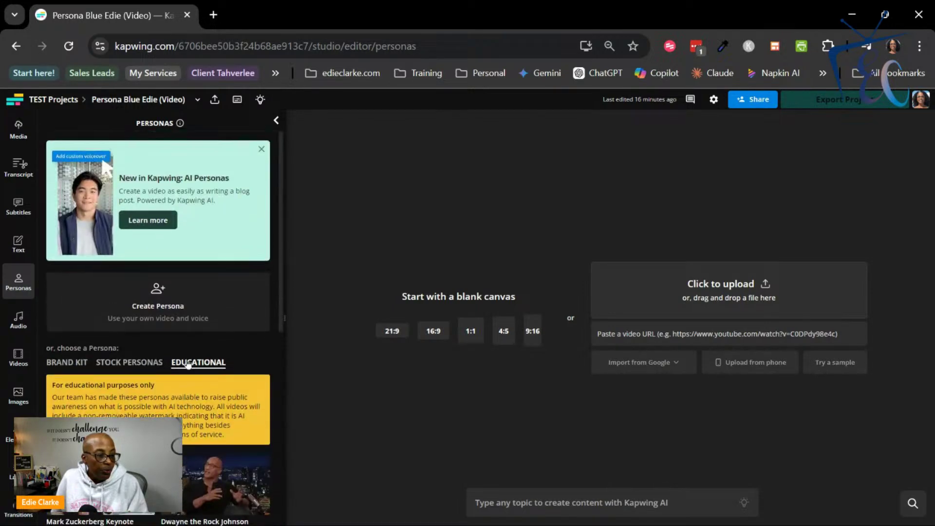
click(142, 363)
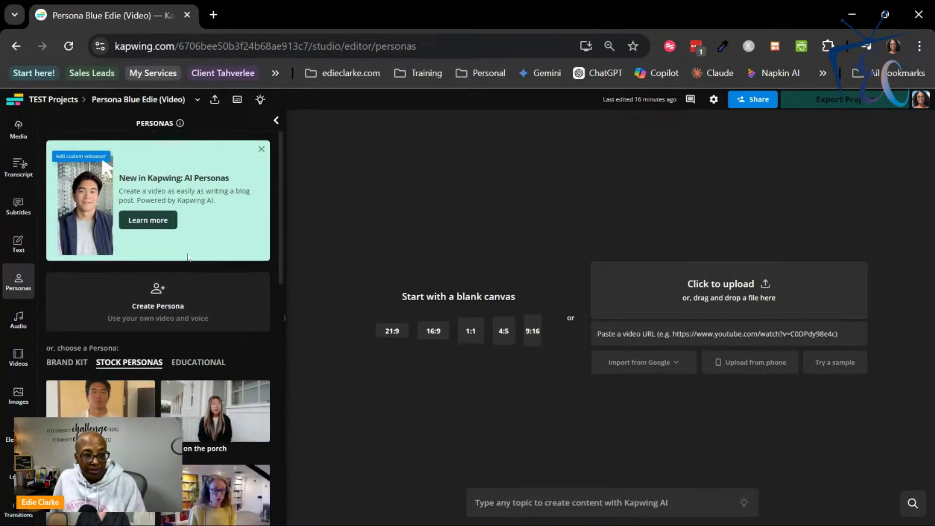
Open the AI Personas introduction and watch the "What are AI Personas on Kapwing?" demo with the first three presenters
click(148, 221)
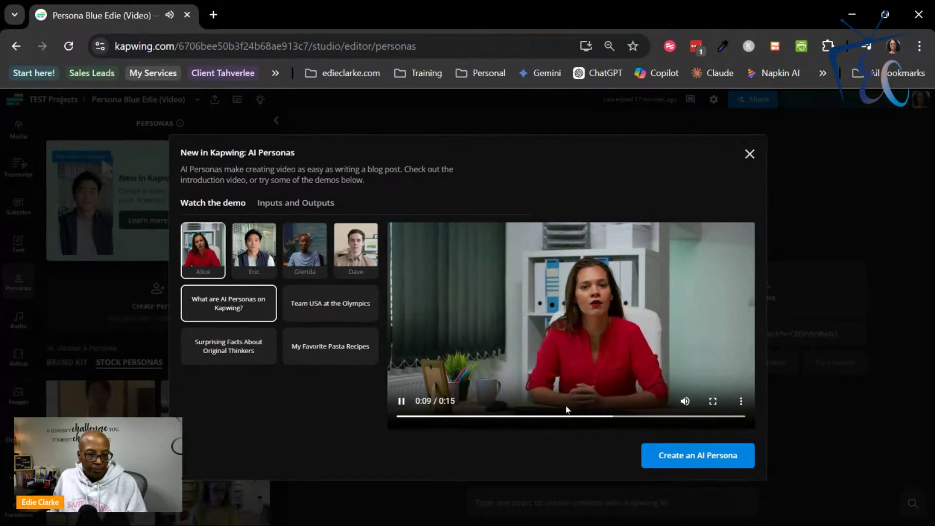
click(741, 401)
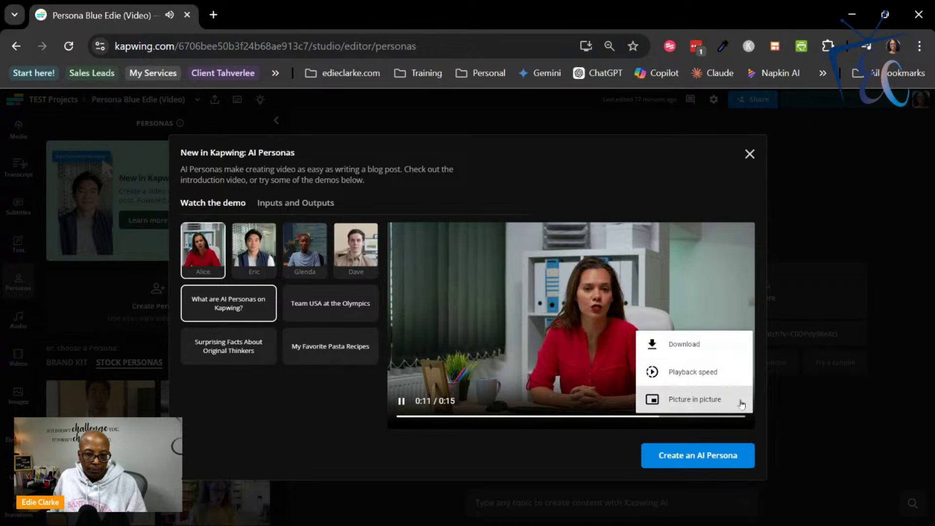
click(717, 374)
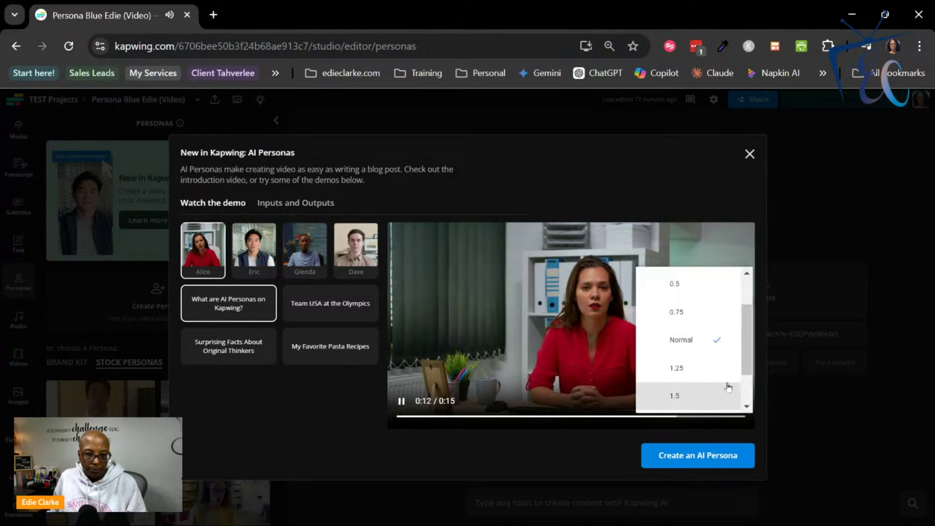
click(712, 347)
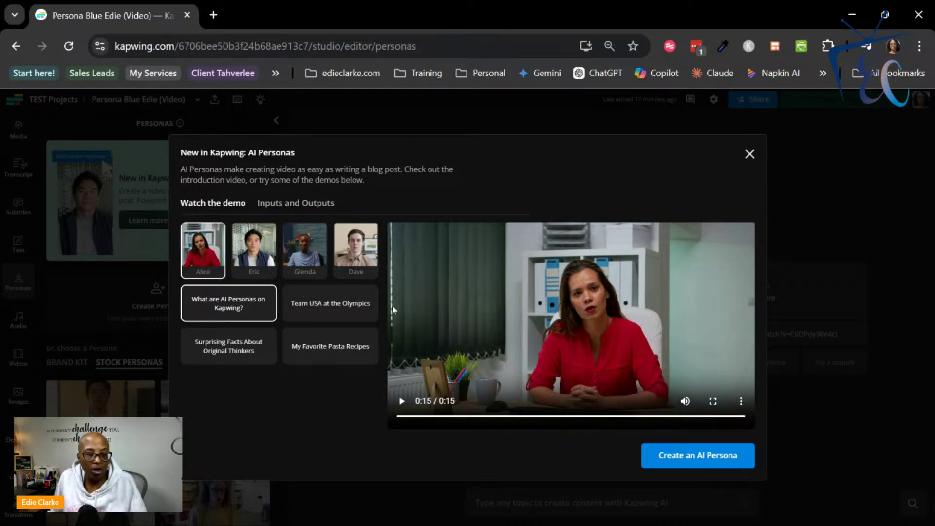
click(251, 249)
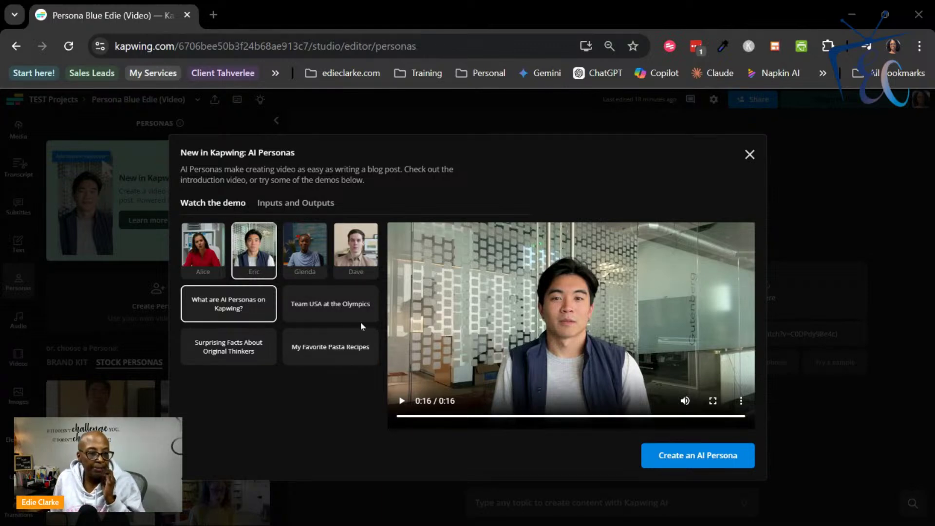
click(311, 252)
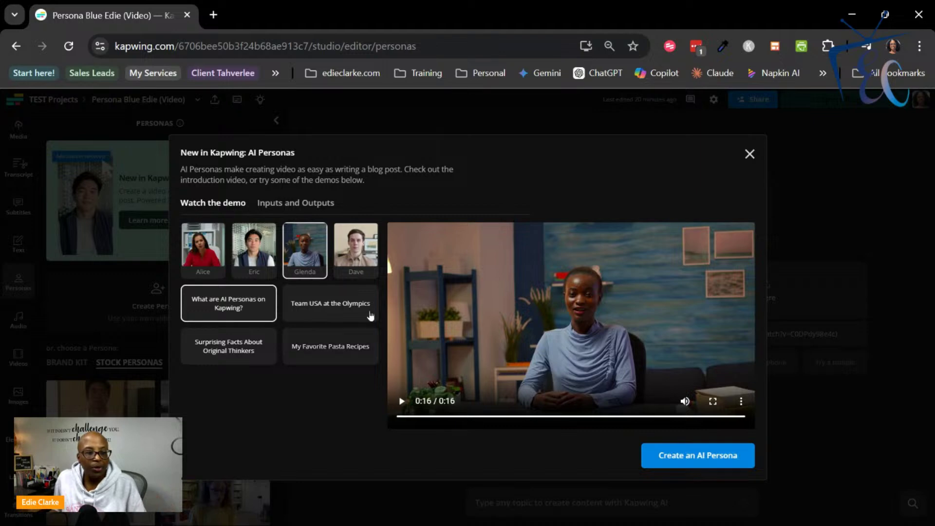
Compare the original video with its AI persona in the Inputs and Outputs samples, enlarging the page for viewing and dismissing the e-mail notification
click(301, 203)
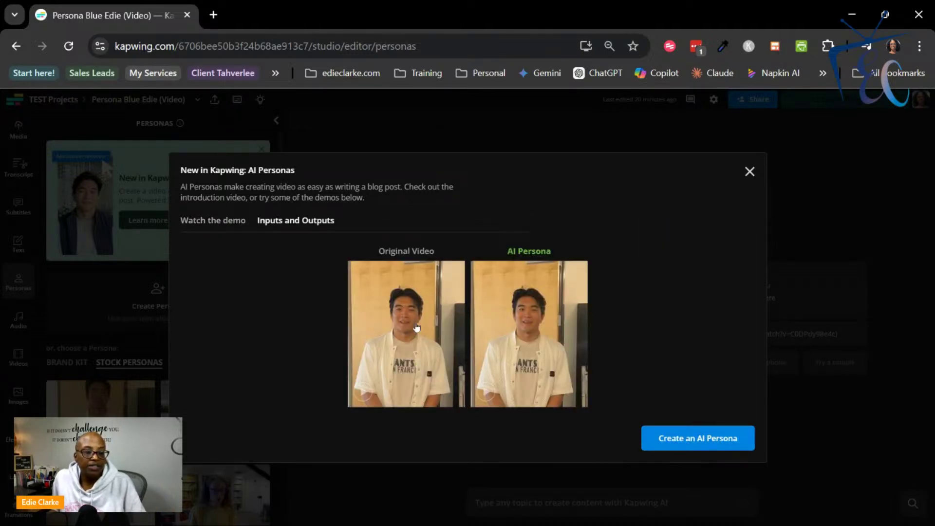
click(454, 352)
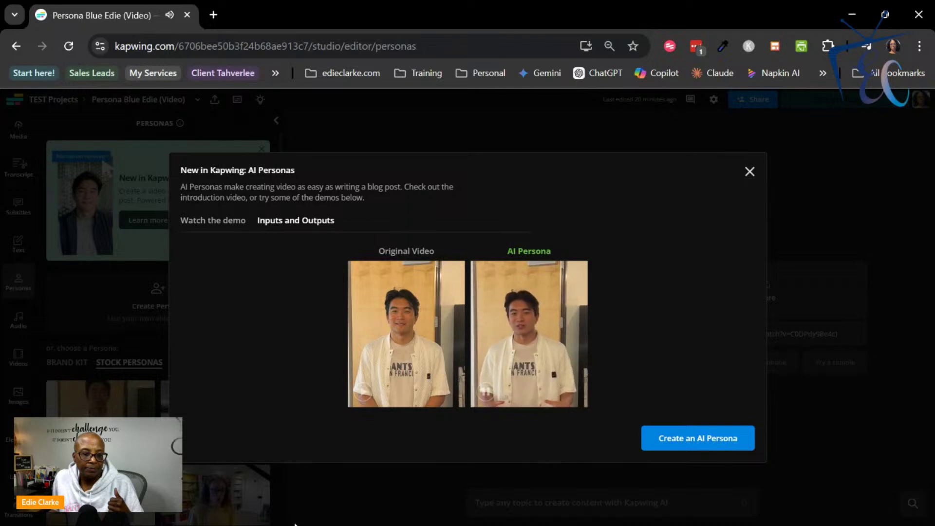
key(ctrl+plus)
key(ctrl+plus)
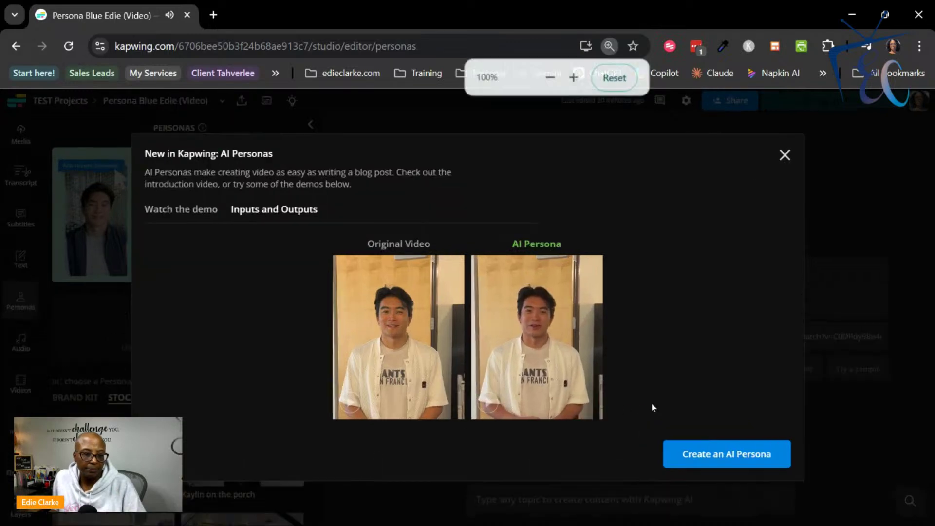
key(ctrl+plus)
key(ctrl+plus)
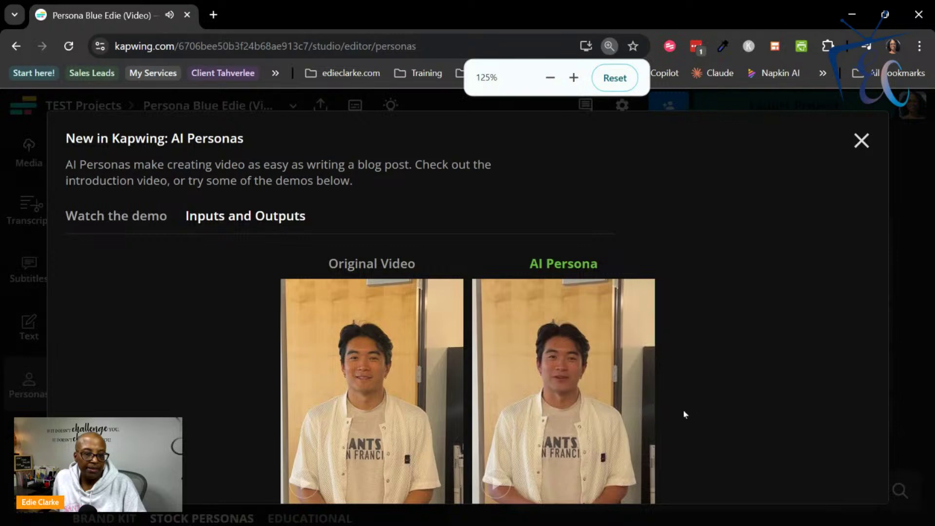
scroll(672, 413, down, 3)
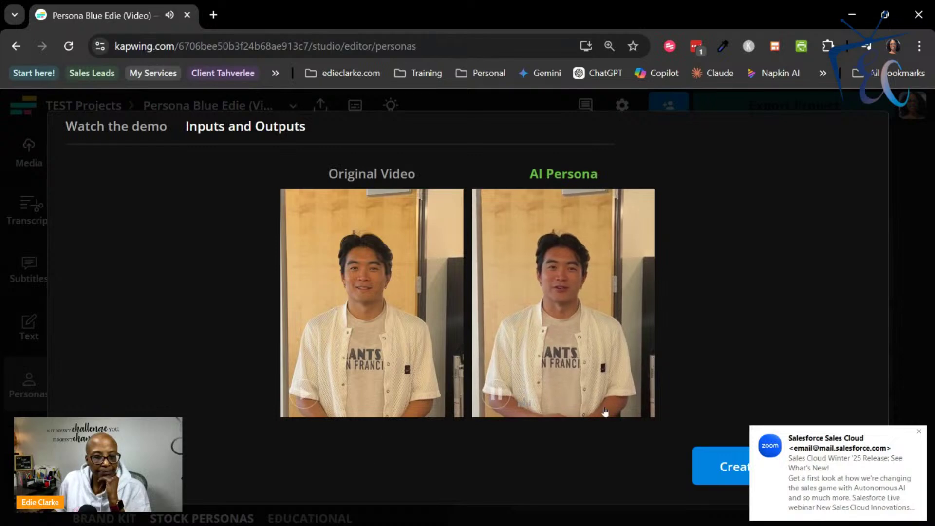
click(920, 432)
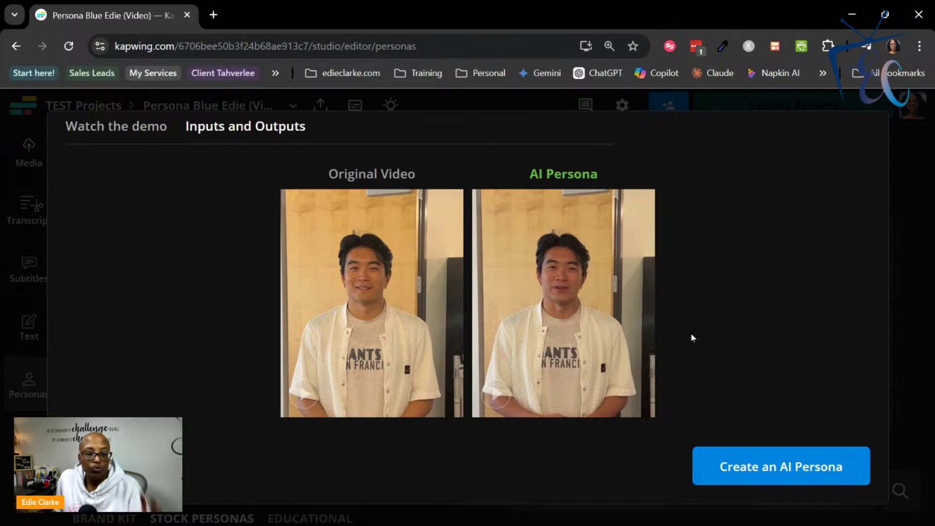
key(ctrl+0)
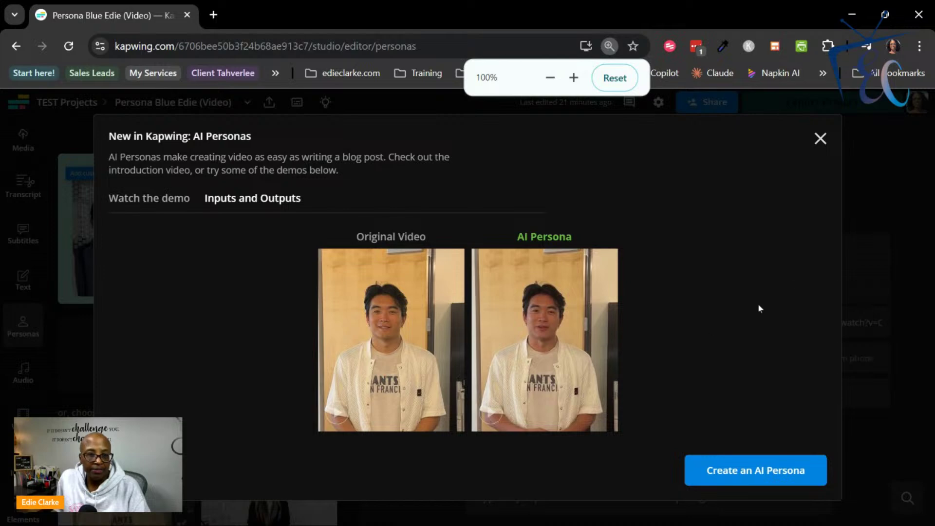
Start creating a brand persona, reduce the page zoom to fit the setup, and proceed to choosing a video
click(750, 475)
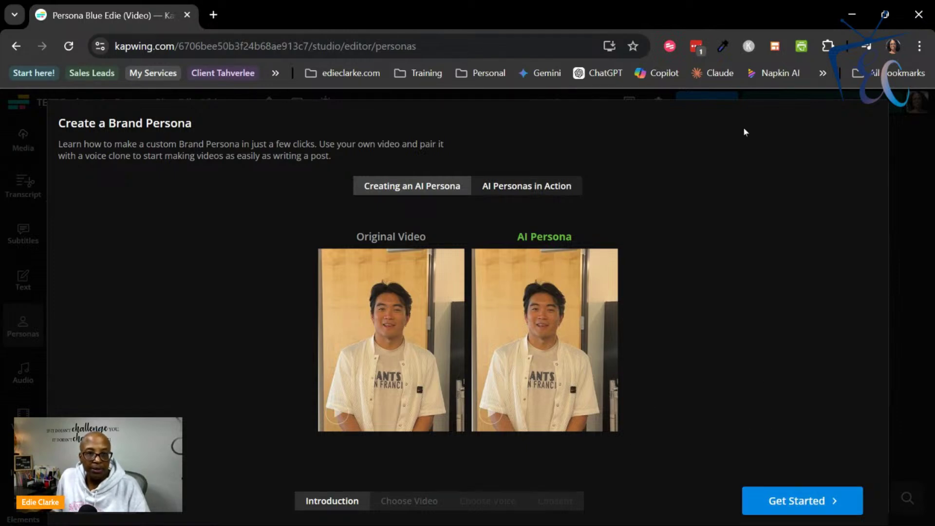
key(ctrl+minus)
key(ctrl+minus)
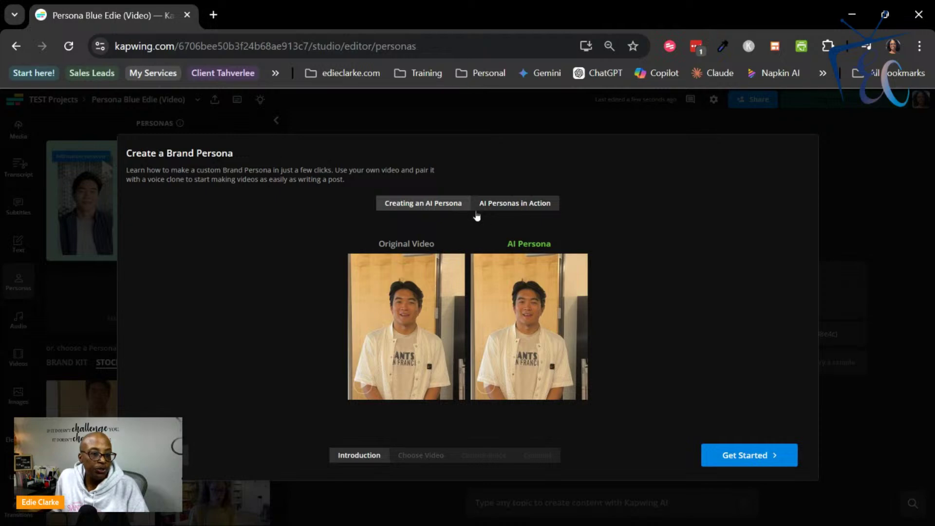
click(739, 458)
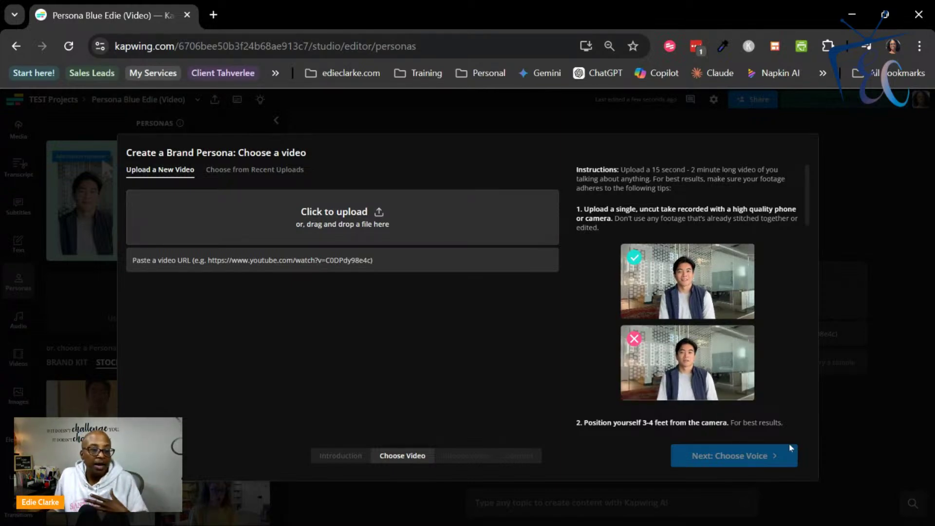
Examine the recent uploads and the option to upload a new video, cancelling the file selection
click(258, 174)
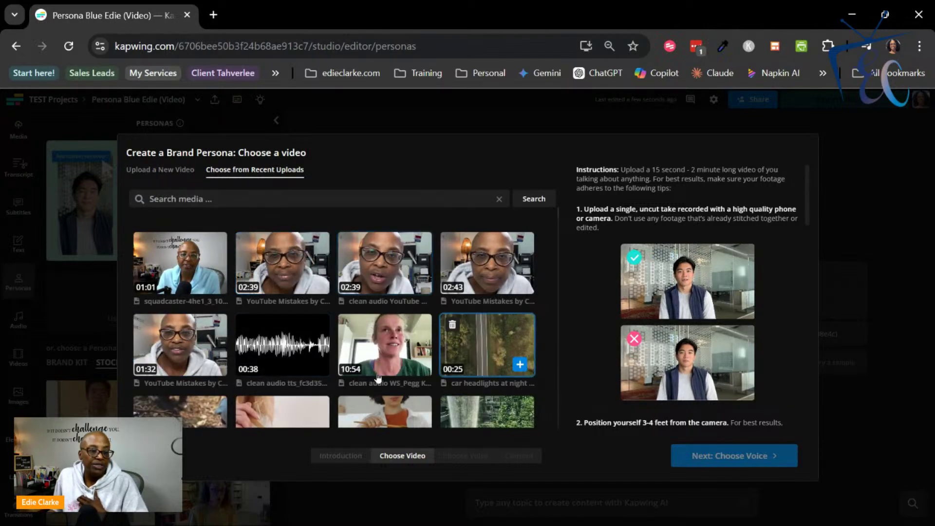
click(170, 177)
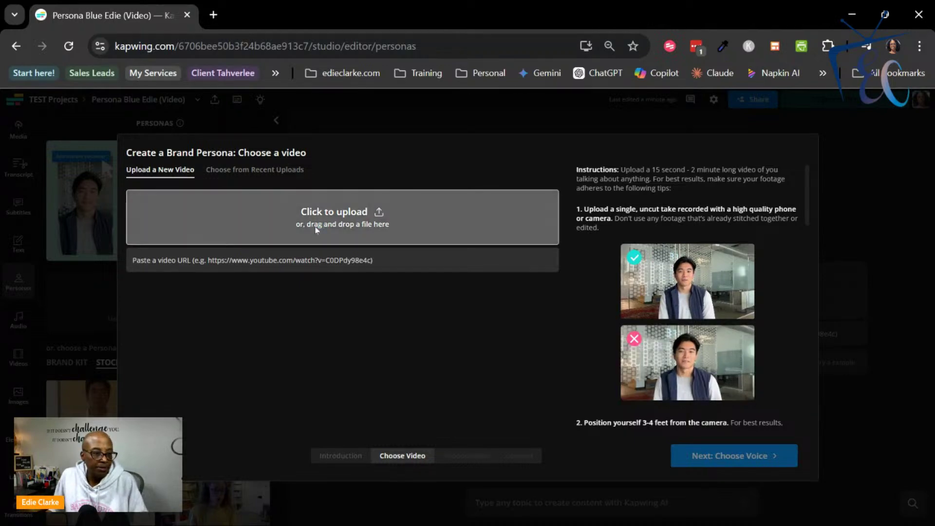
click(304, 235)
click(798, 509)
Choose the first 2:39 "YouTube Mistakes by C..." video from the recent uploads as the persona's source video
click(220, 171)
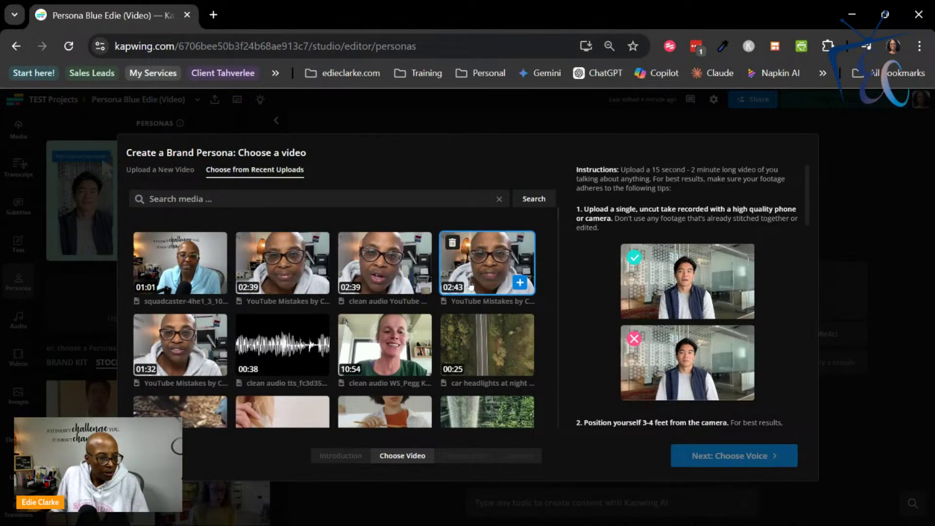
scroll(469, 286, down, 3)
scroll(463, 285, up, 3)
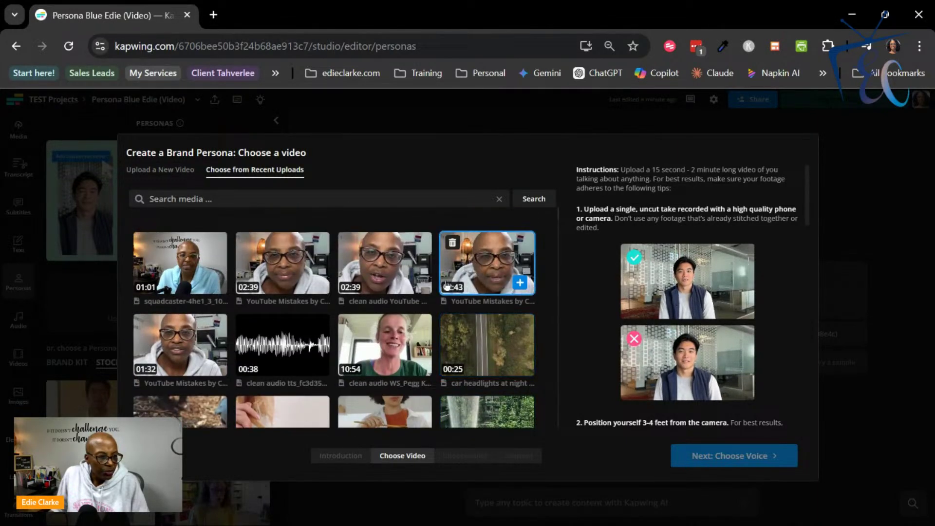
click(282, 263)
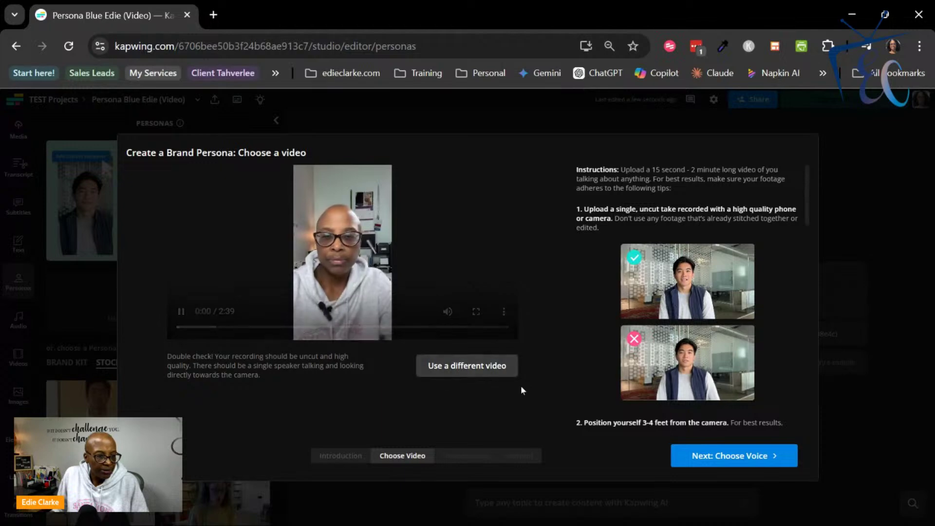
Proceed to voice selection, examine the premade voices and the voice cloning form, and leave the brand persona setup
click(698, 458)
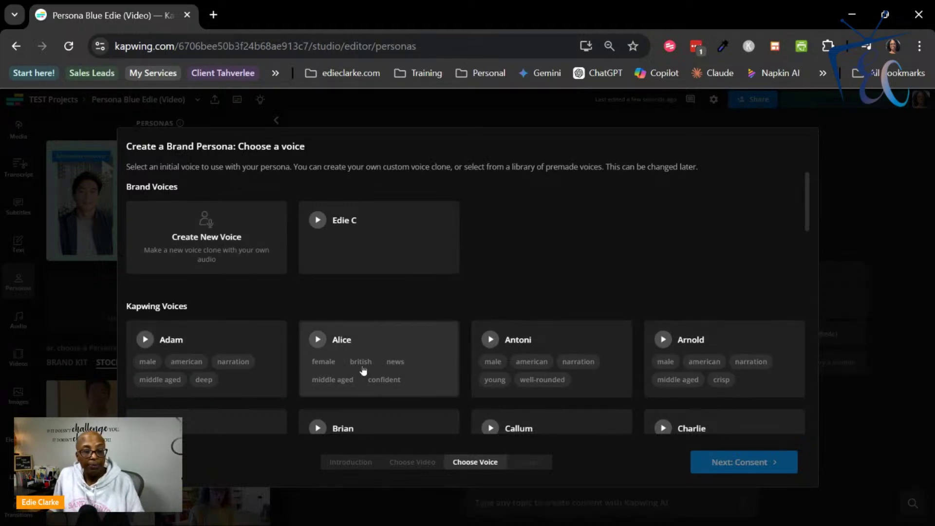
scroll(363, 370, down, 2)
scroll(368, 356, up, 2)
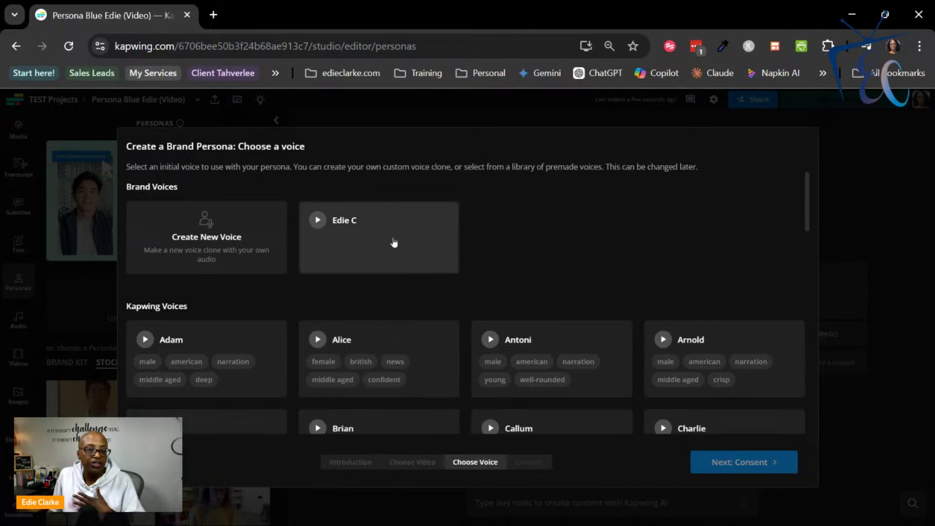
click(209, 237)
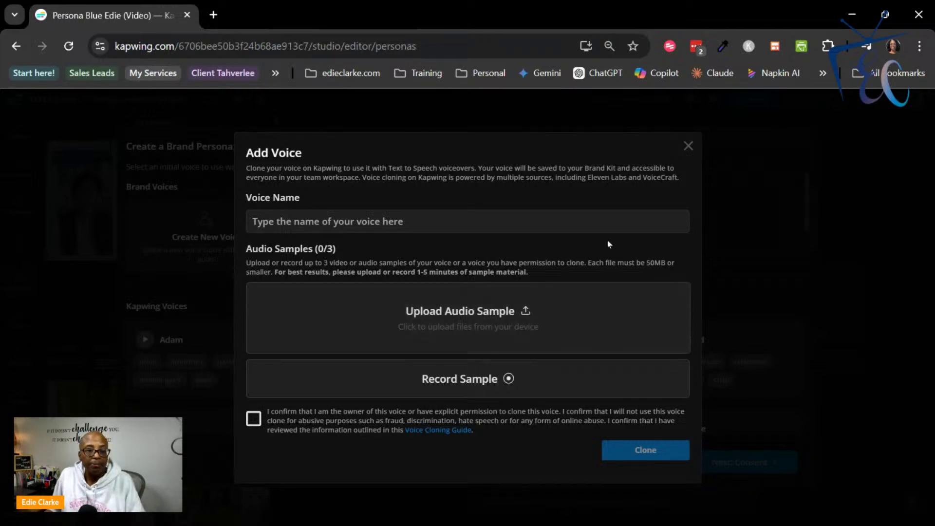
click(687, 146)
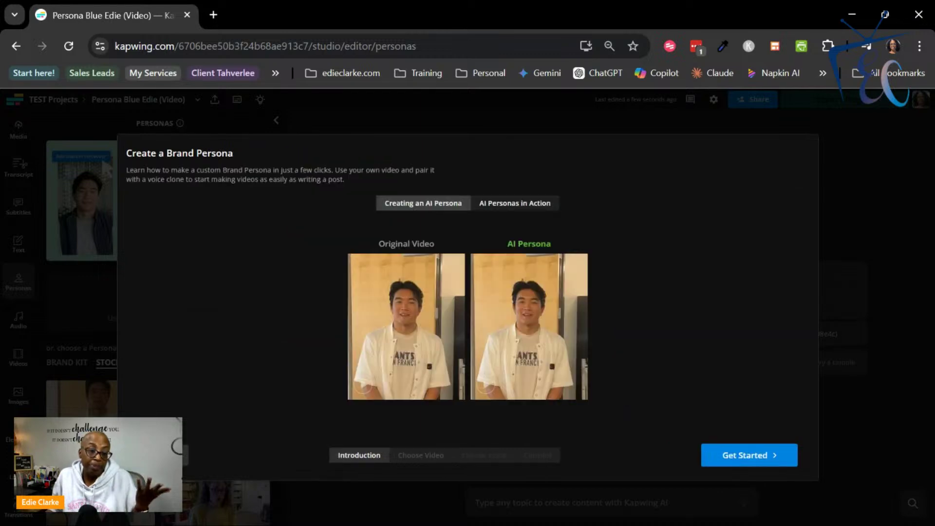
click(105, 166)
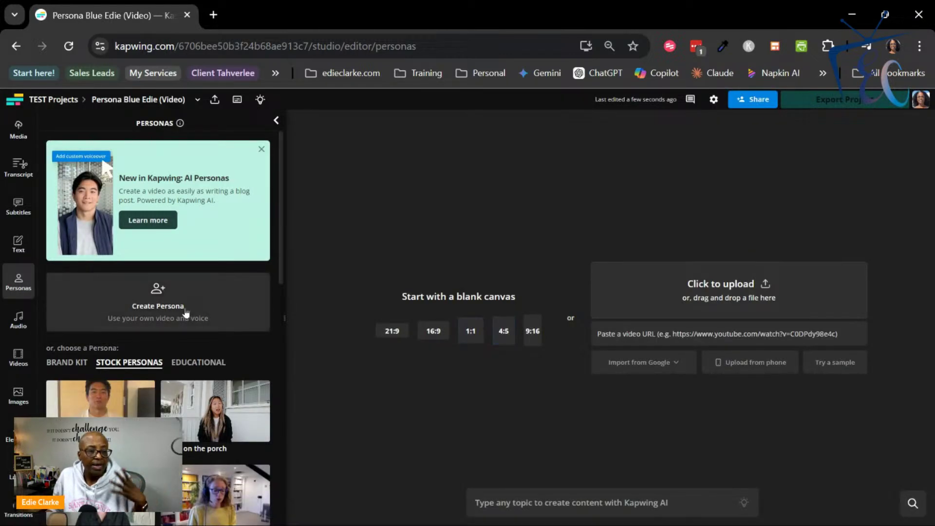
Browse the stock personas and view the audio tools, dismissing the break reminder
scroll(189, 312, down, 5)
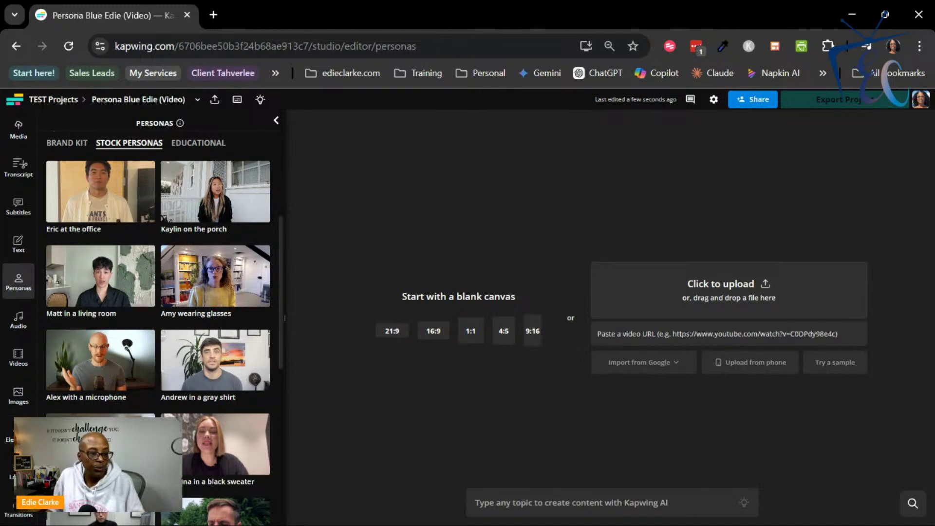
click(19, 323)
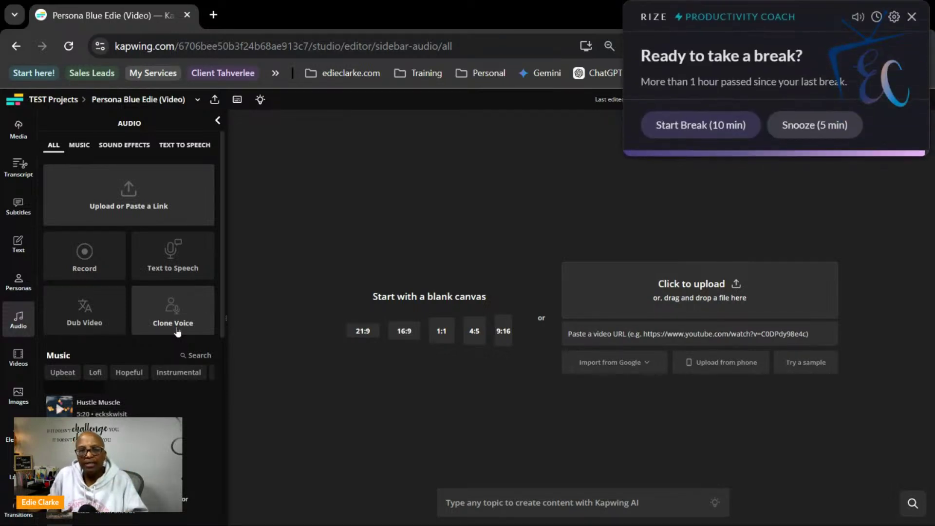
click(912, 23)
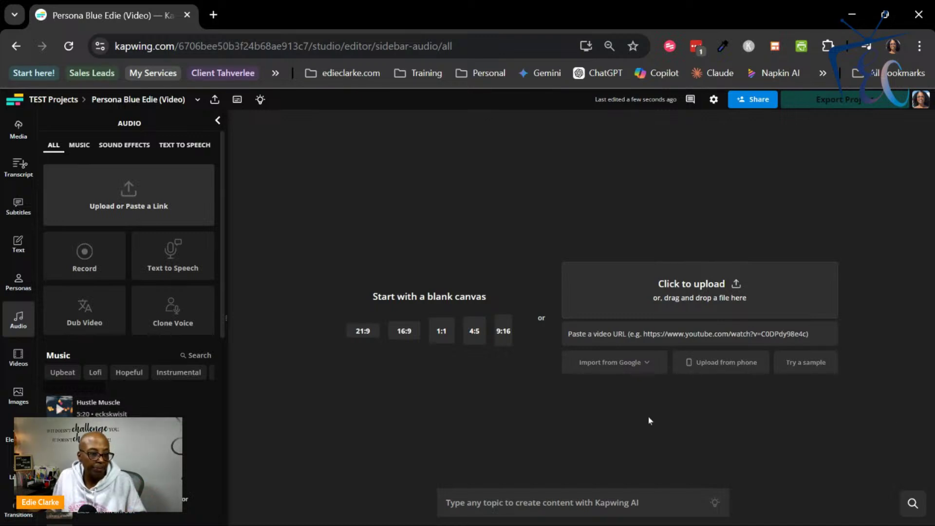
Look through the stock videos, images, elements and template collections
click(19, 360)
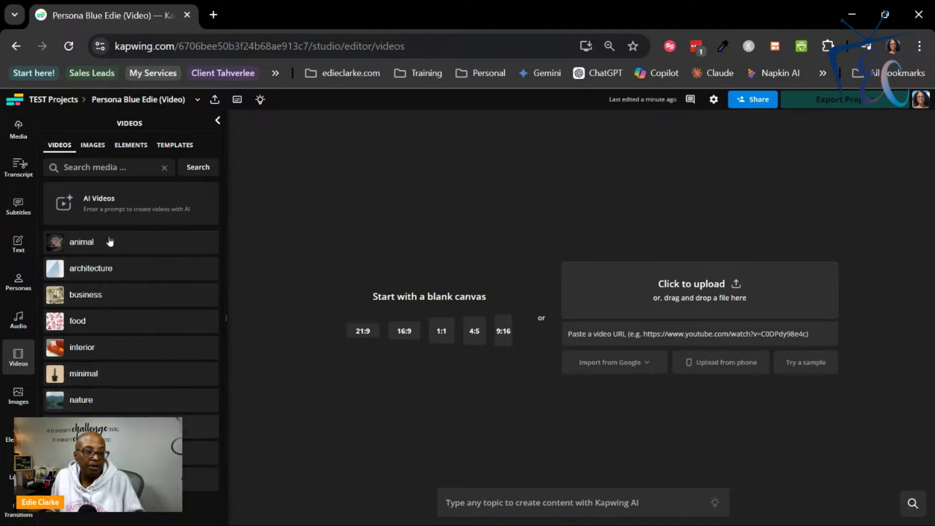
click(91, 152)
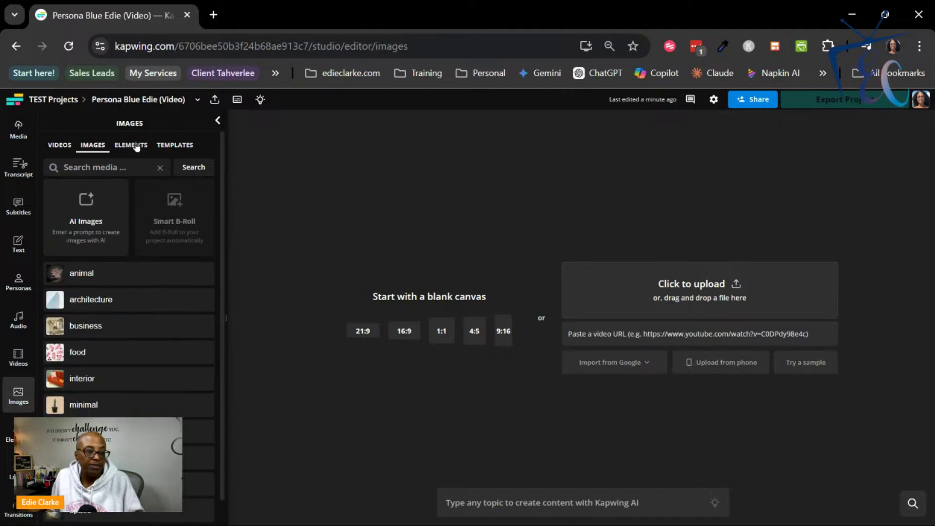
click(134, 147)
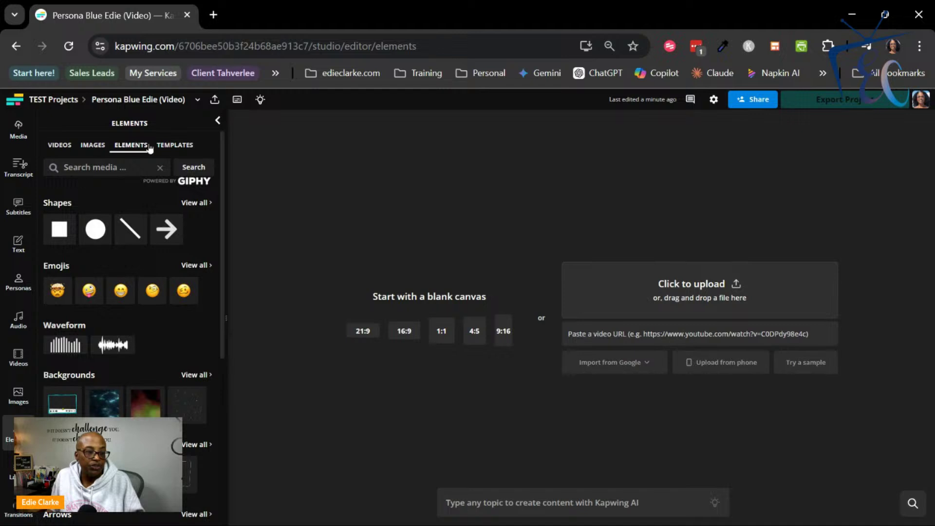
click(172, 150)
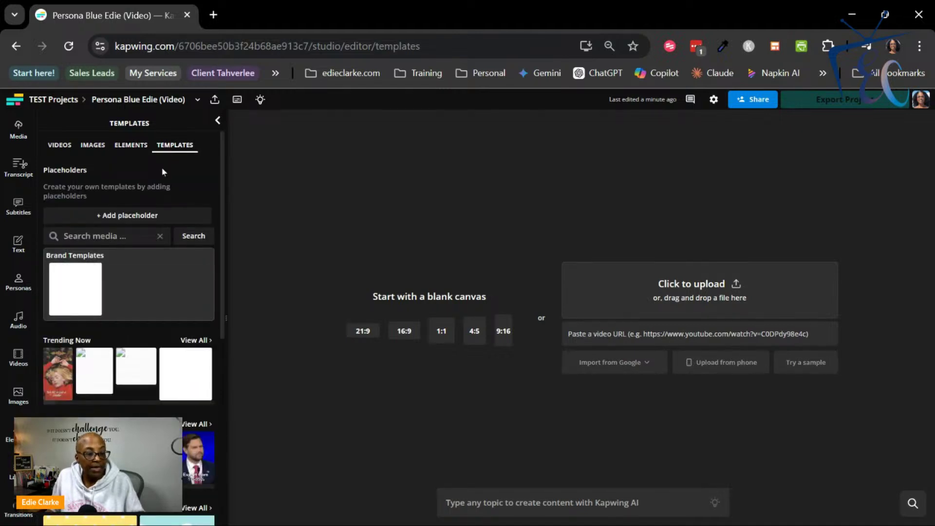
scroll(112, 299, down, 5)
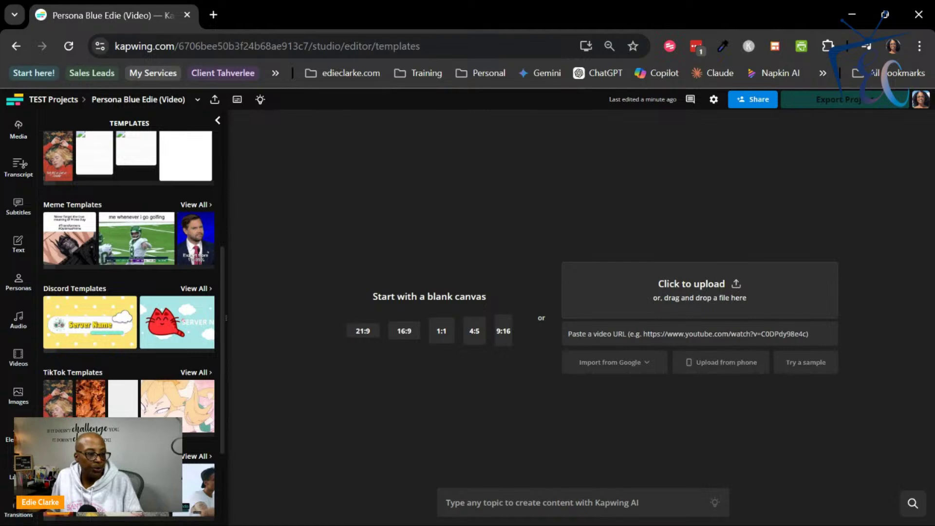
Revisit the image, video and element libraries and view the Layers tool
click(19, 397)
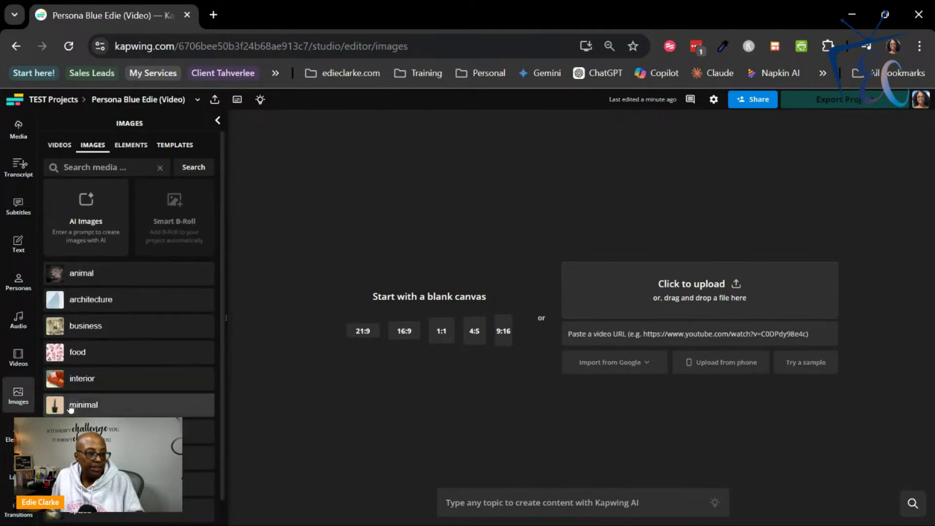
scroll(59, 409, down, 1)
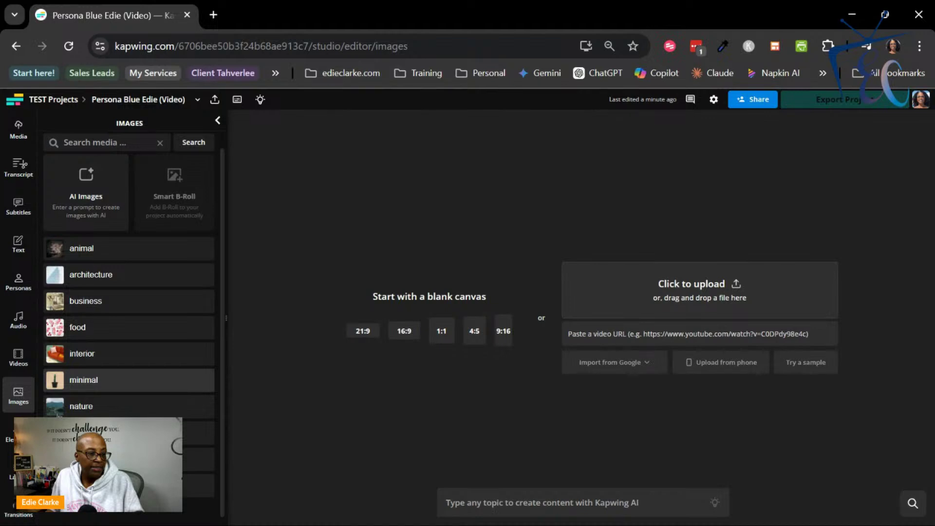
click(19, 357)
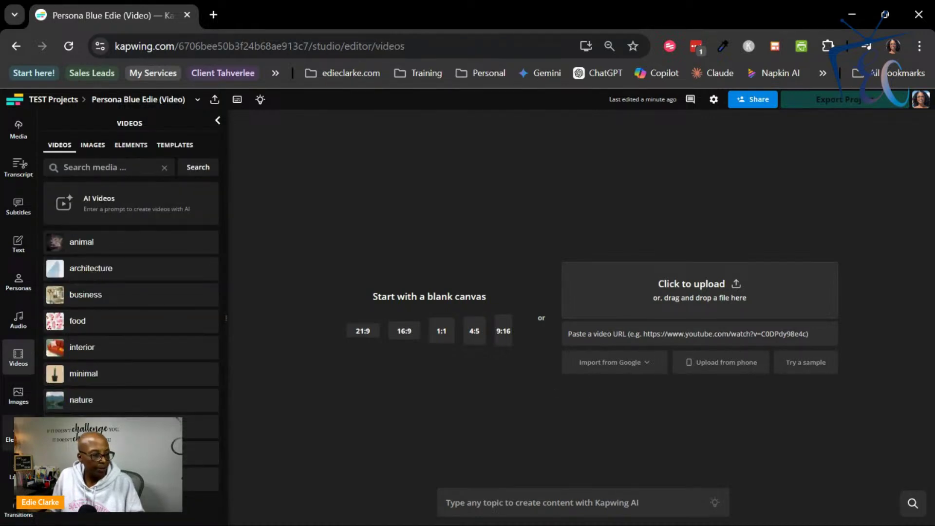
click(19, 433)
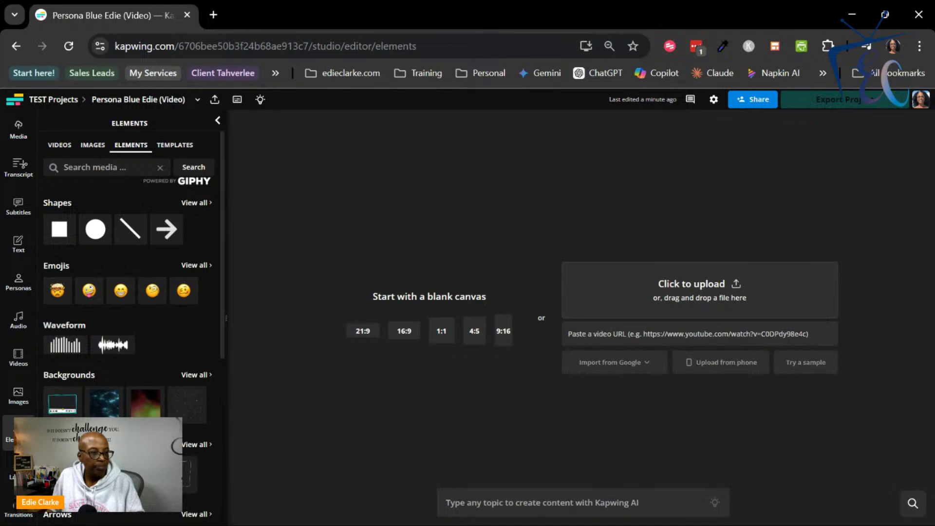
click(19, 472)
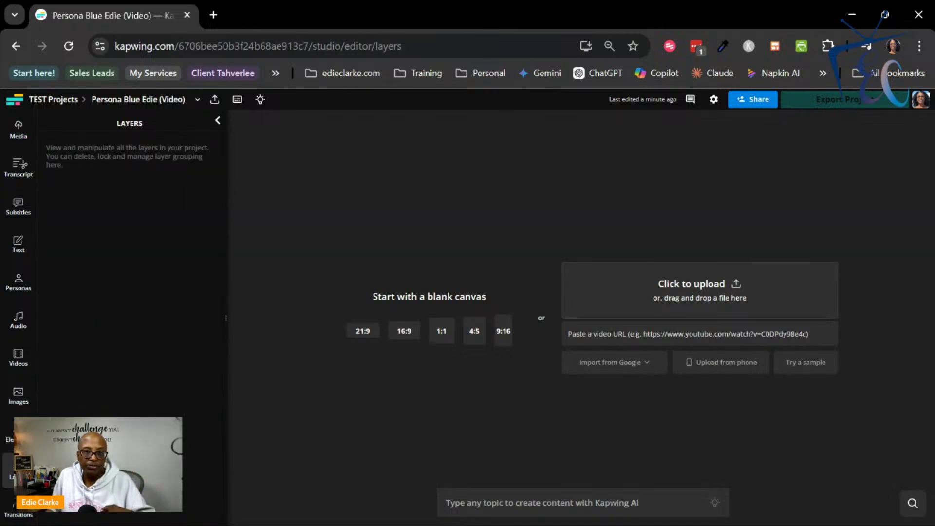
Examine the Transitions and Templates tools and read through the available plugins
scroll(21, 417, down, 4)
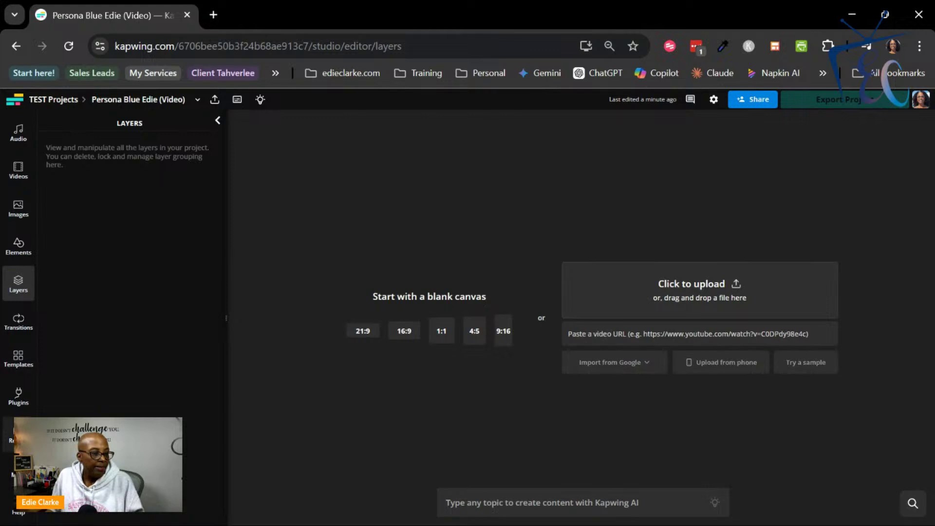
click(18, 322)
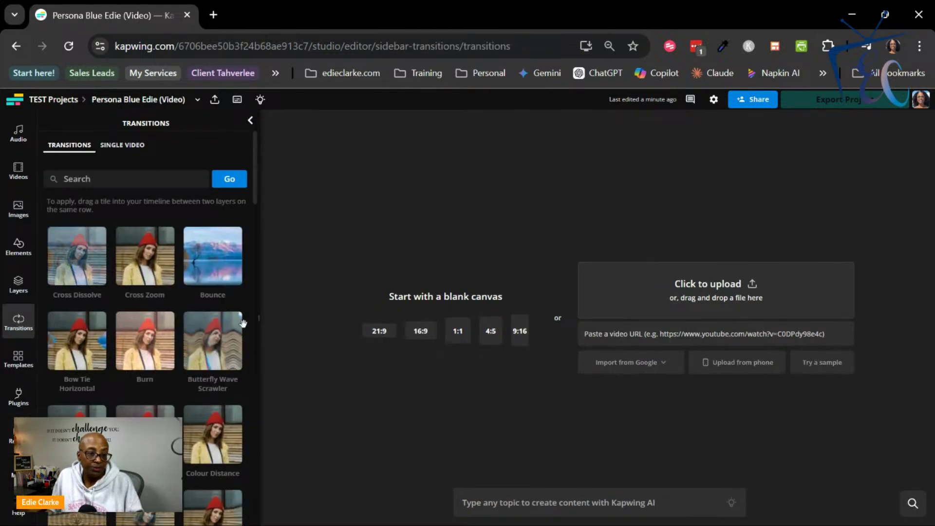
click(19, 365)
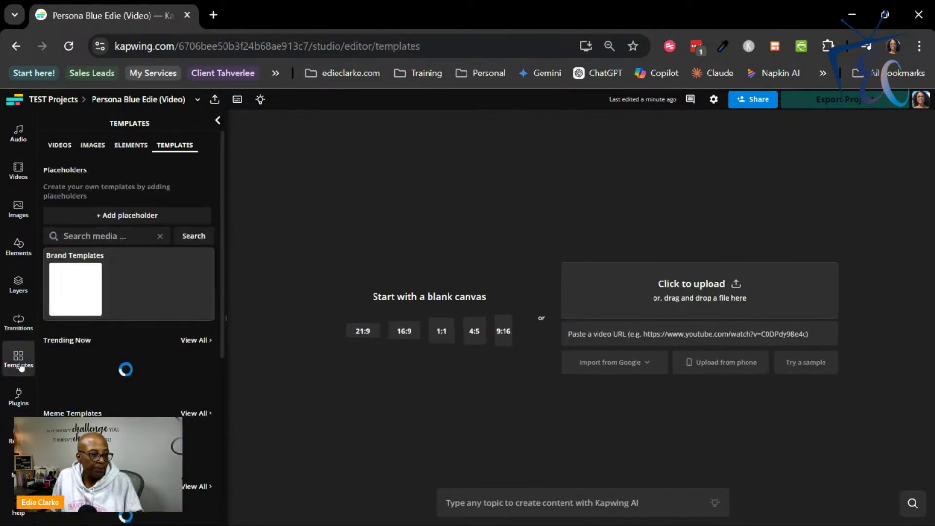
click(20, 399)
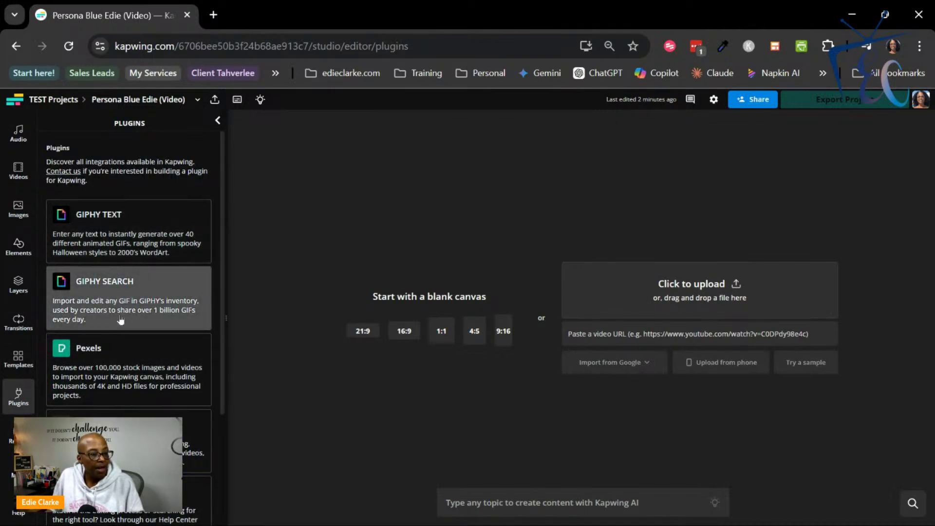
scroll(156, 236, down, 3)
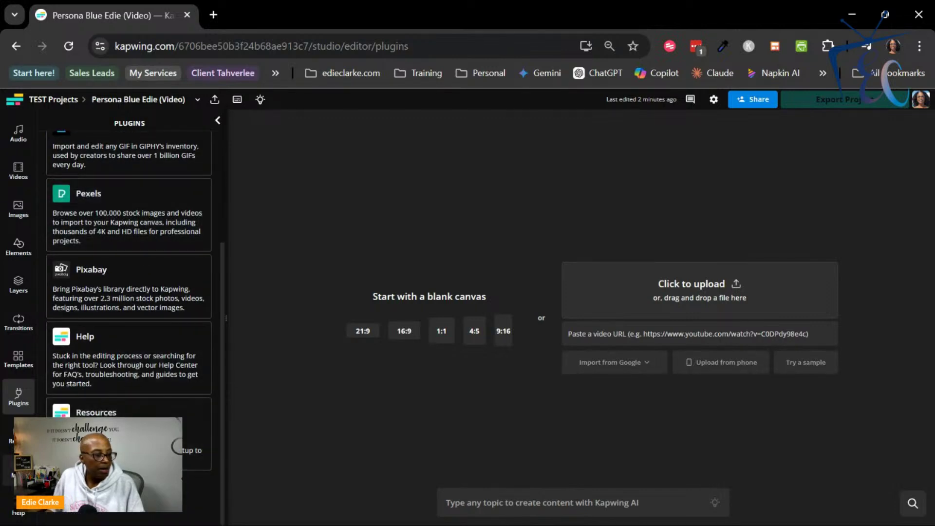
scroll(154, 286, up, 3)
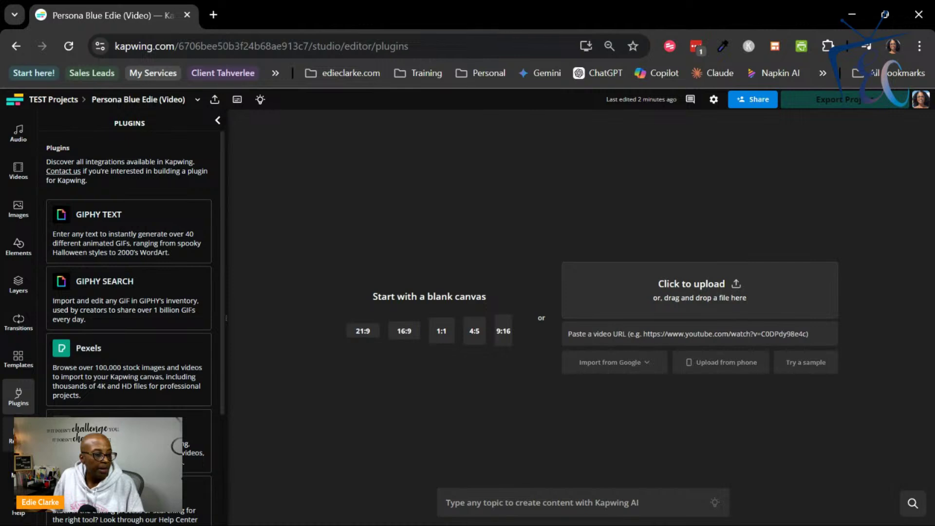
Check the recording options and, in the project's media, open the name of YouTube Mistakes by Coaches3.MP4 for editing
click(18, 436)
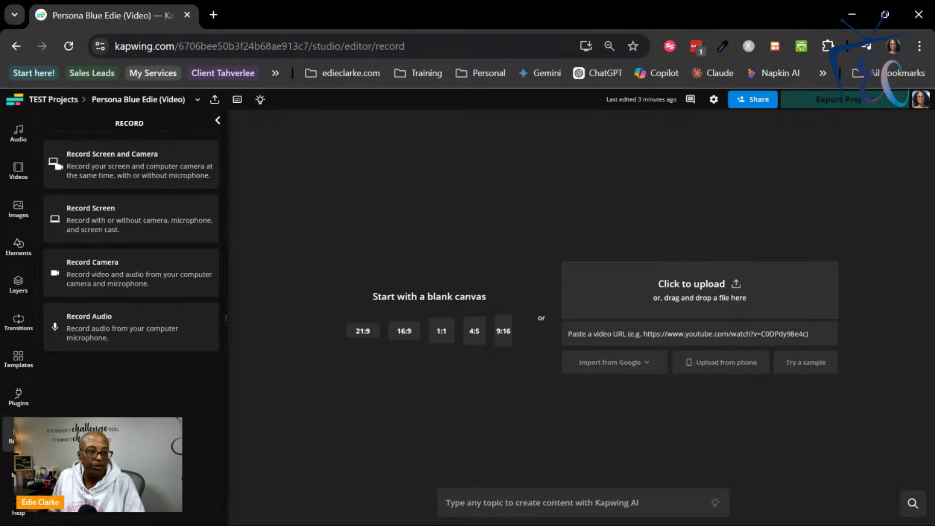
scroll(13, 166, up, 4)
click(18, 129)
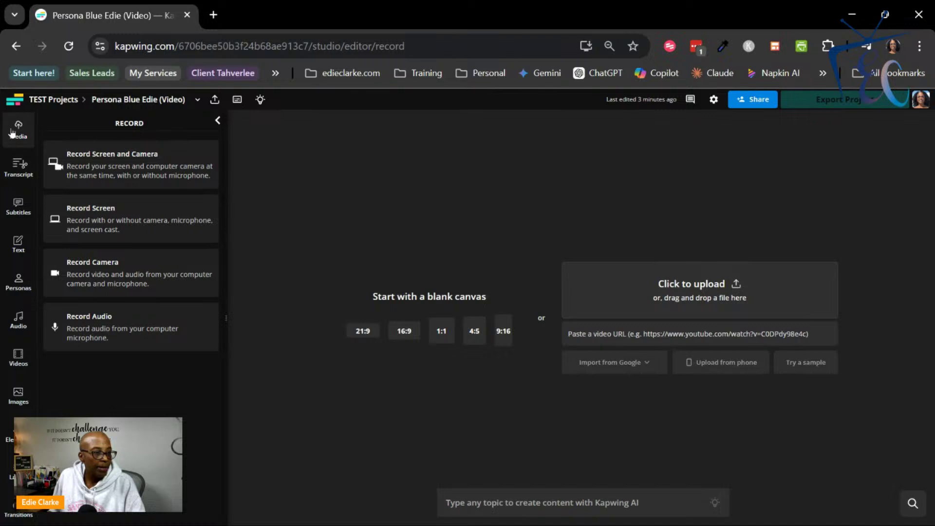
click(180, 236)
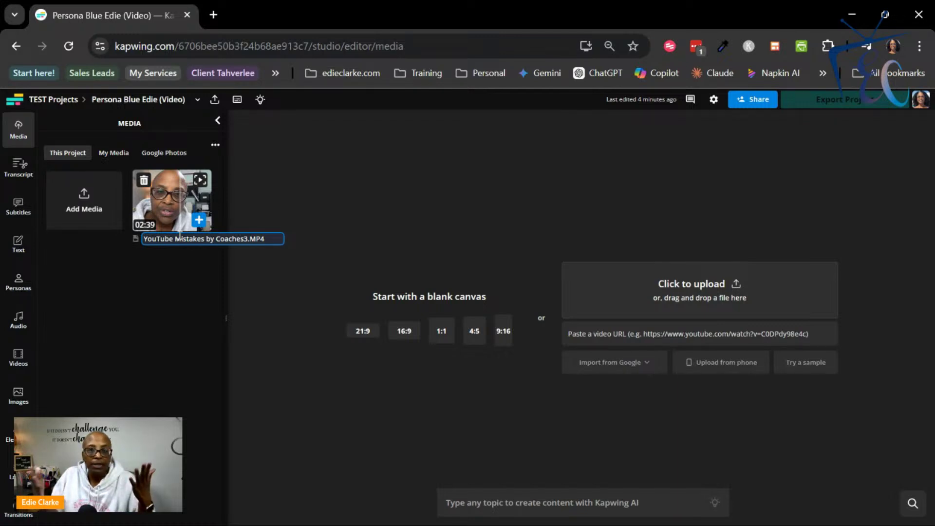
Leave the media file's name as it is and add the YouTube Mistakes video to the canvas
key(Return)
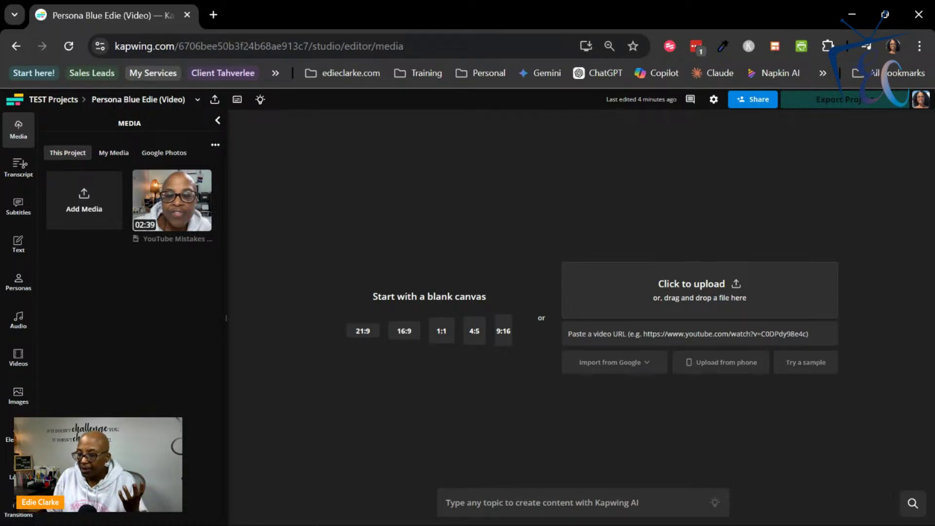
mouse_move(922, 515)
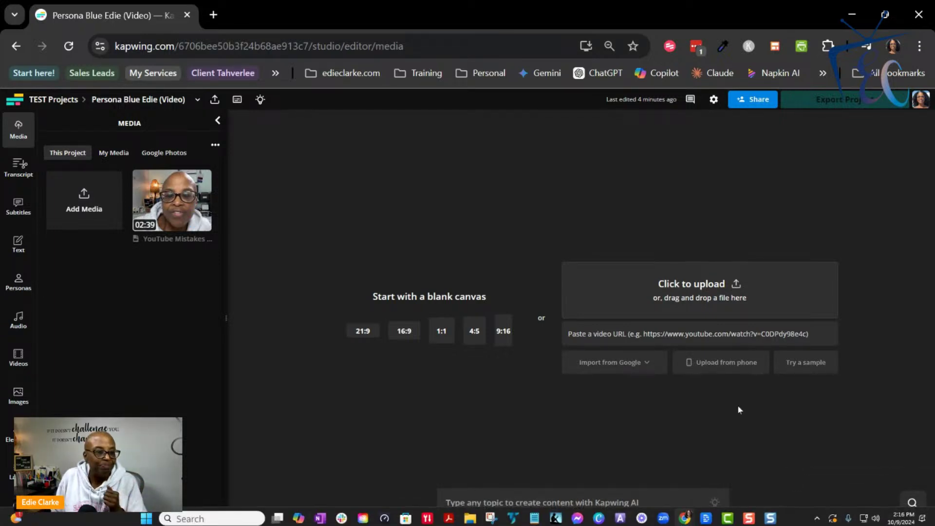
click(199, 221)
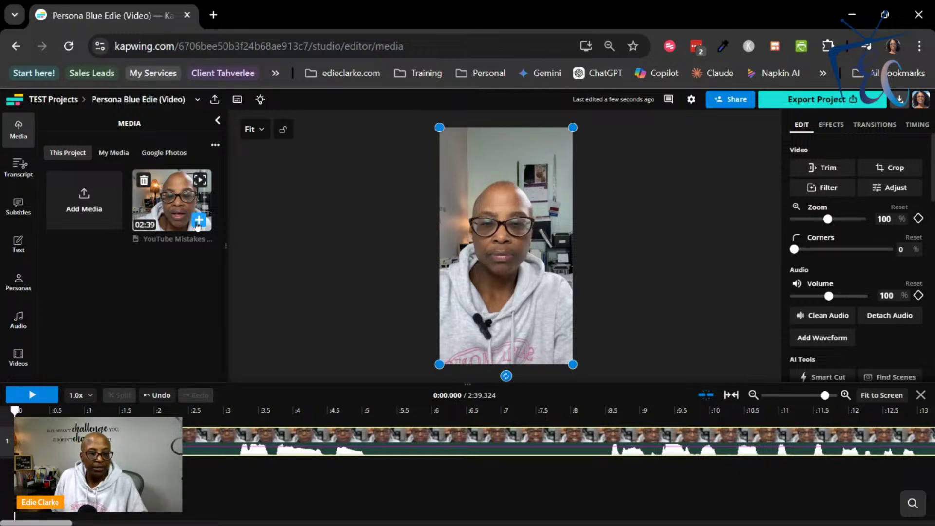
Look through the clip's video, audio and AI tool options, including trim, crop, zoom, volume and Smart Cut
scroll(437, 278, up, 3)
scroll(598, 263, down, 5)
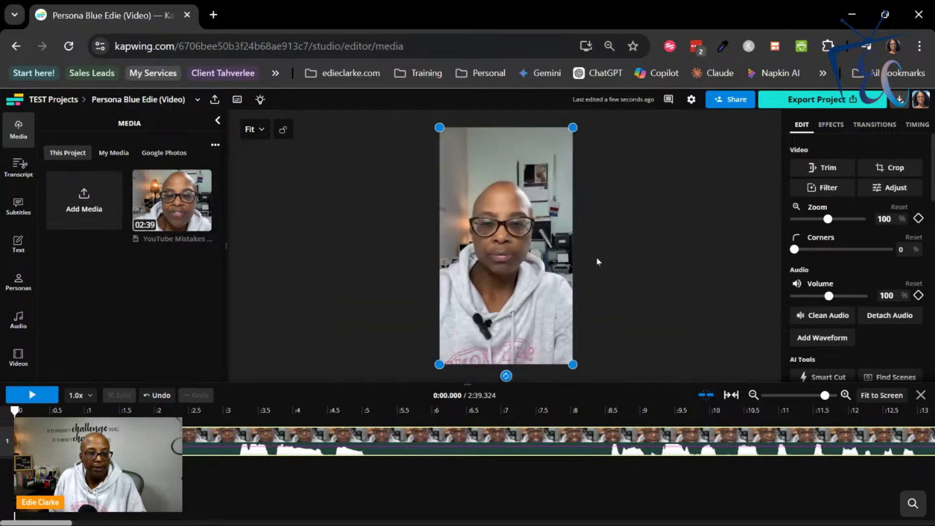
scroll(598, 246, up, 2)
scroll(412, 212, down, 1)
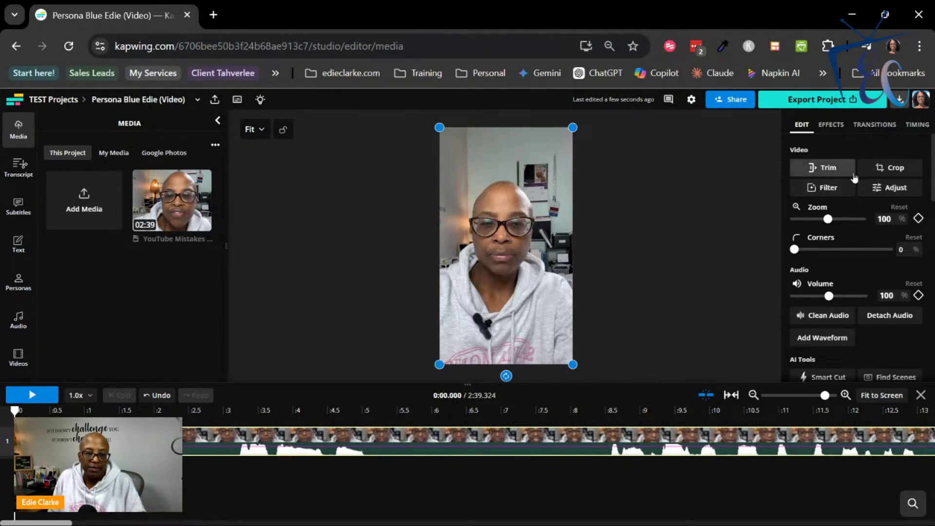
scroll(855, 177, down, 10)
scroll(855, 177, up, 10)
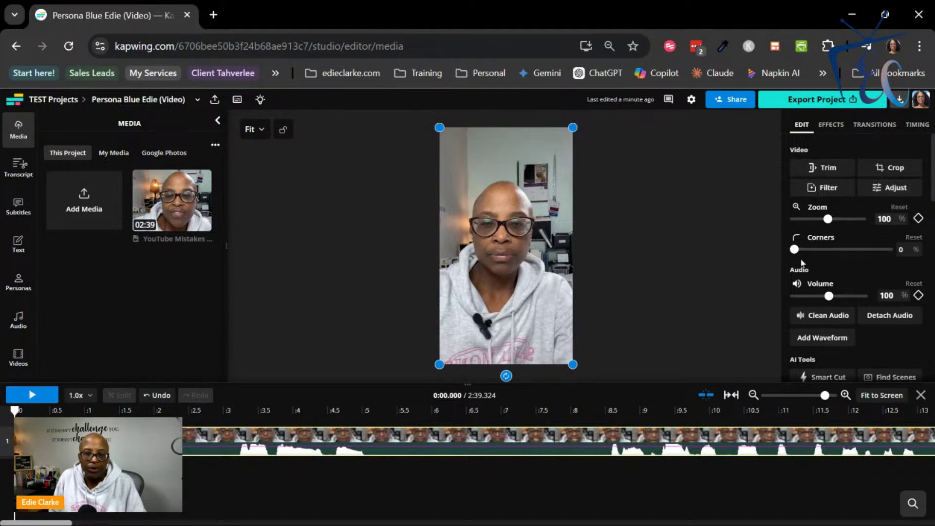
scroll(870, 279, down, 2)
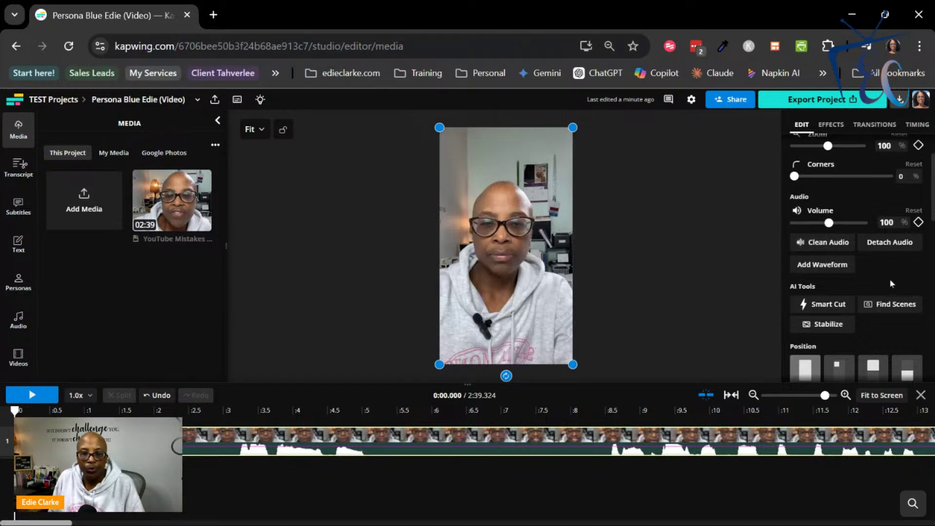
scroll(881, 265, down, 3)
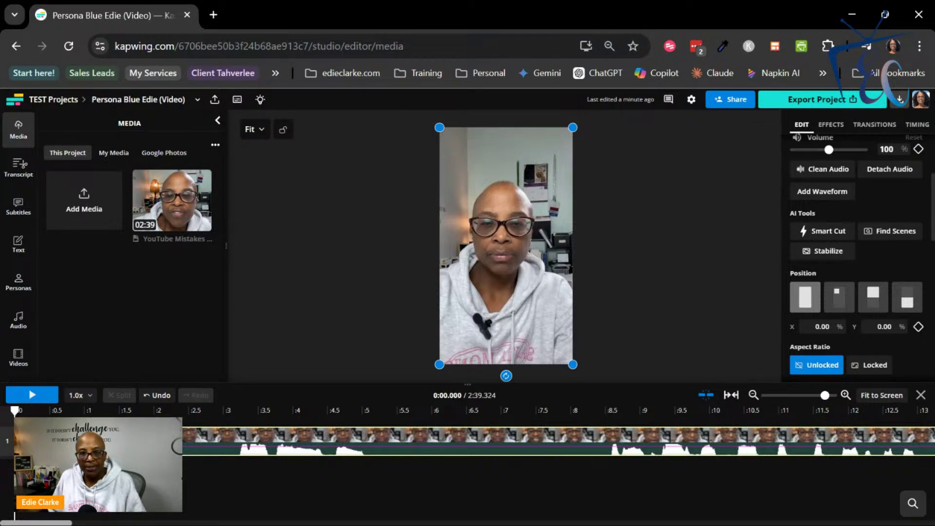
Try lower and higher silence sensitivities in Smart Cut on the clip, and close it without applying the cuts
click(826, 231)
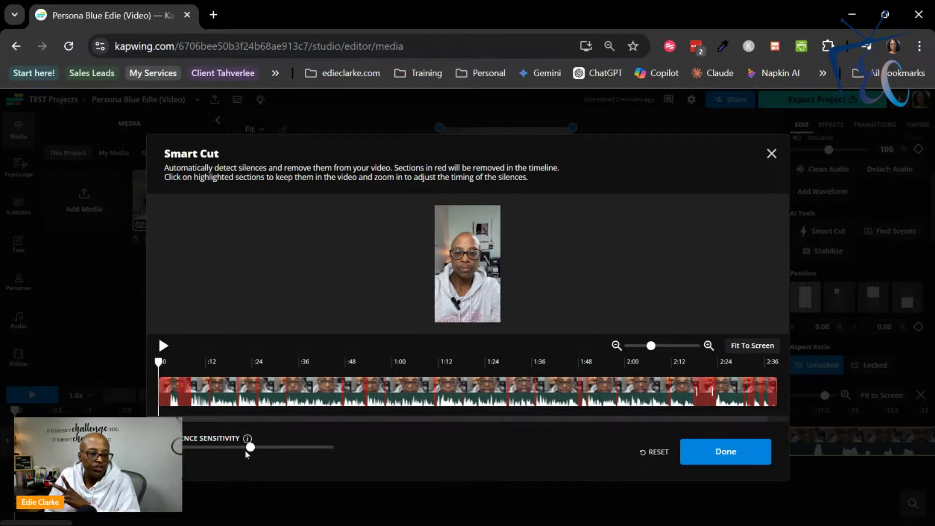
drag(252, 455, 184, 453)
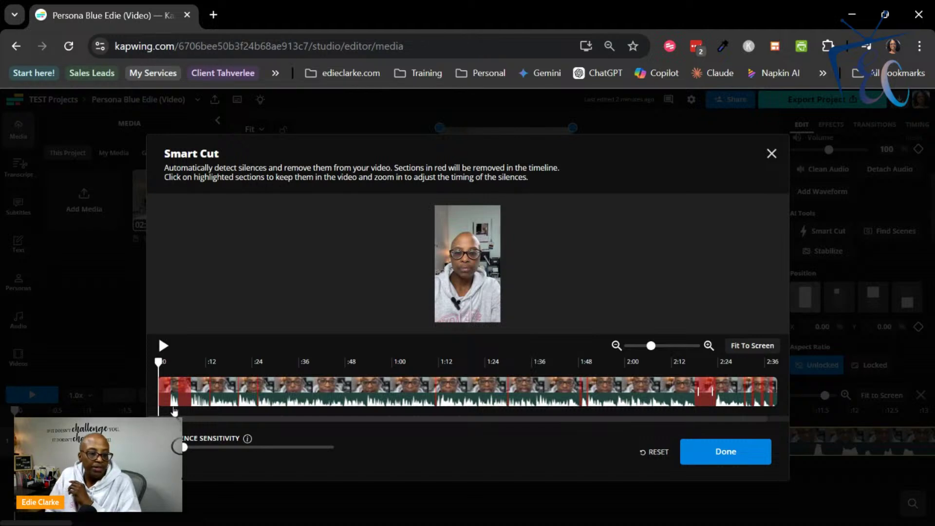
click(184, 450)
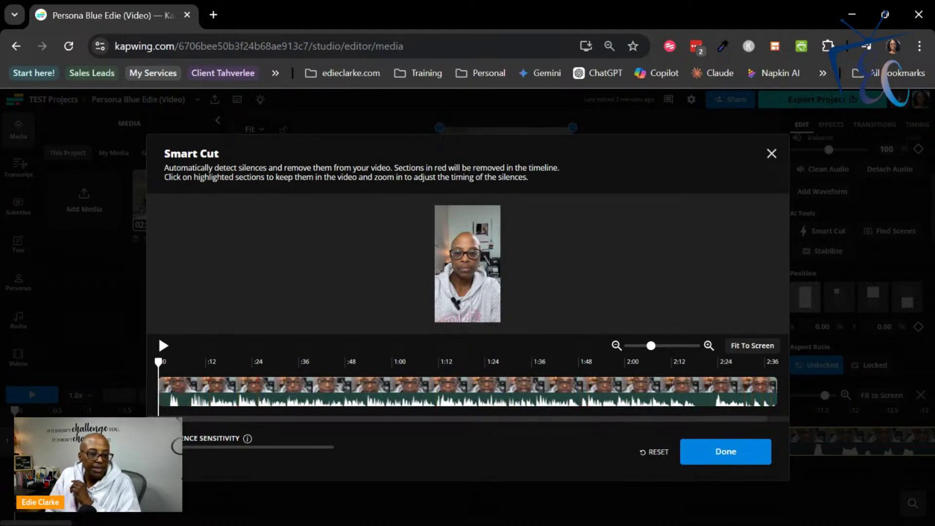
drag(177, 446, 284, 462)
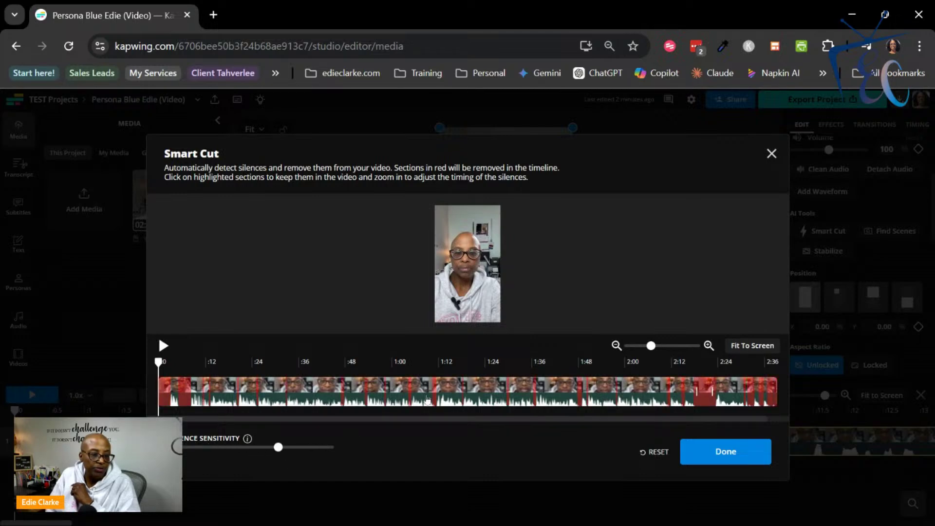
drag(280, 452, 188, 447)
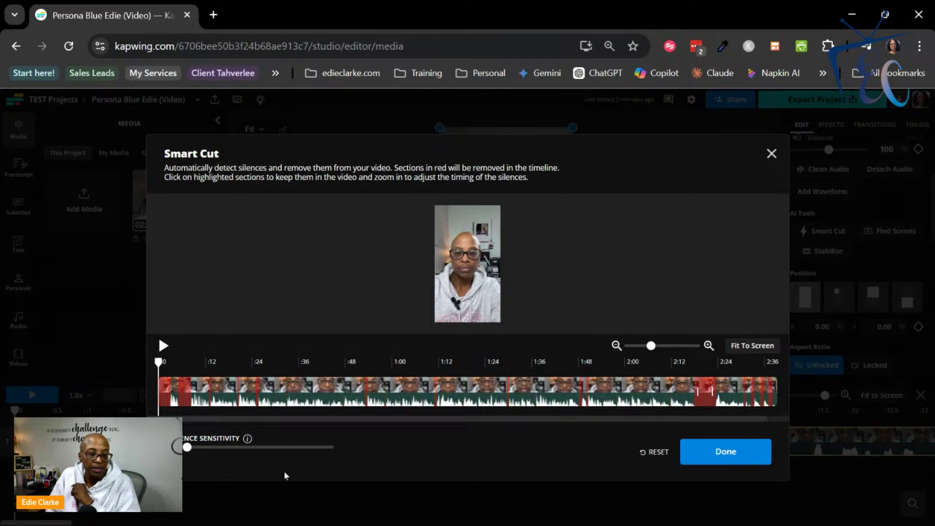
click(772, 154)
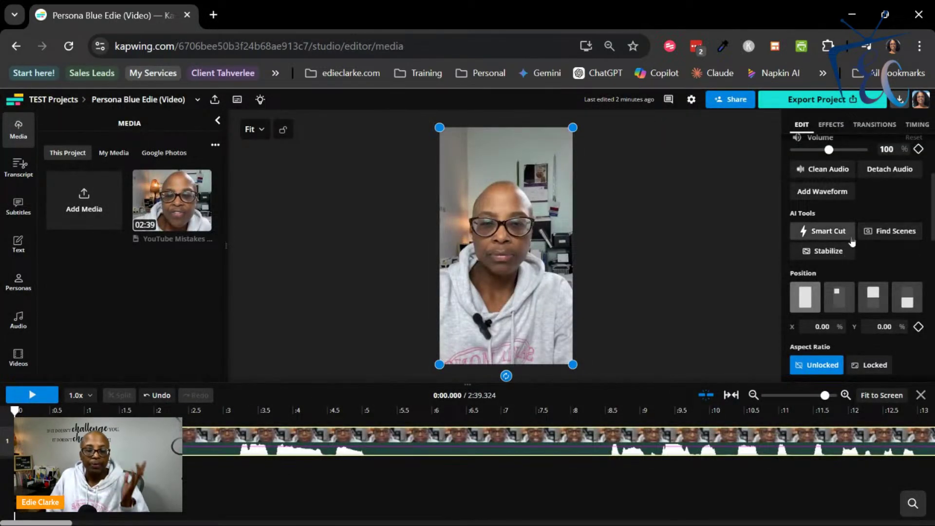
Try the top-half, bottom-half and small corner position presets on the video, and return it to the full-canvas position
scroll(857, 264, down, 2)
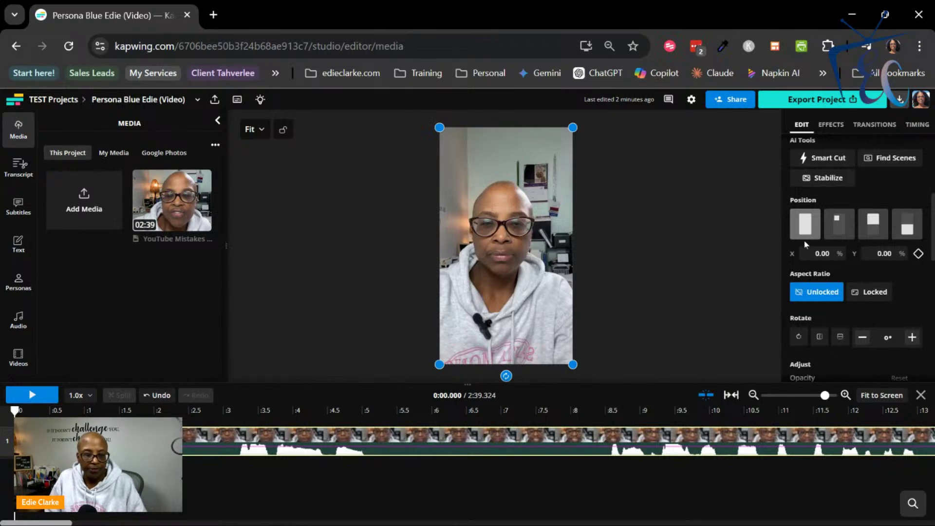
click(875, 233)
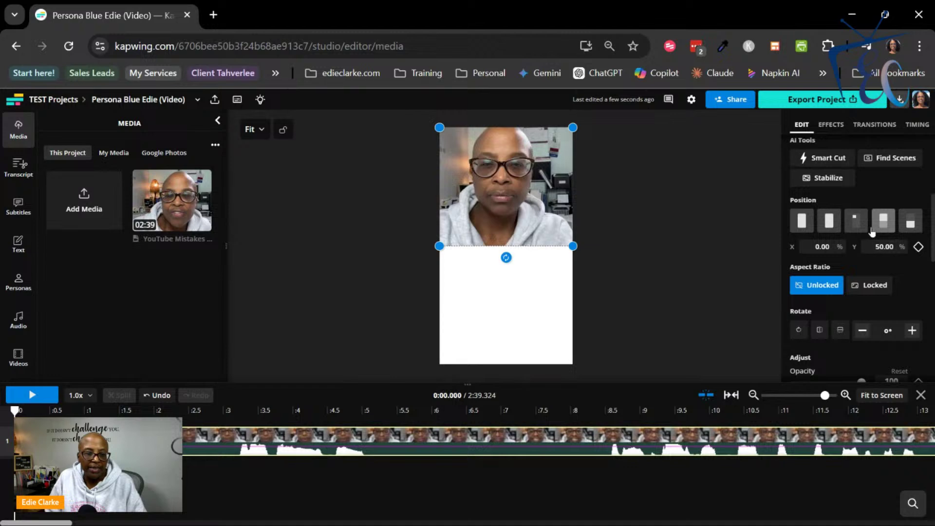
click(803, 222)
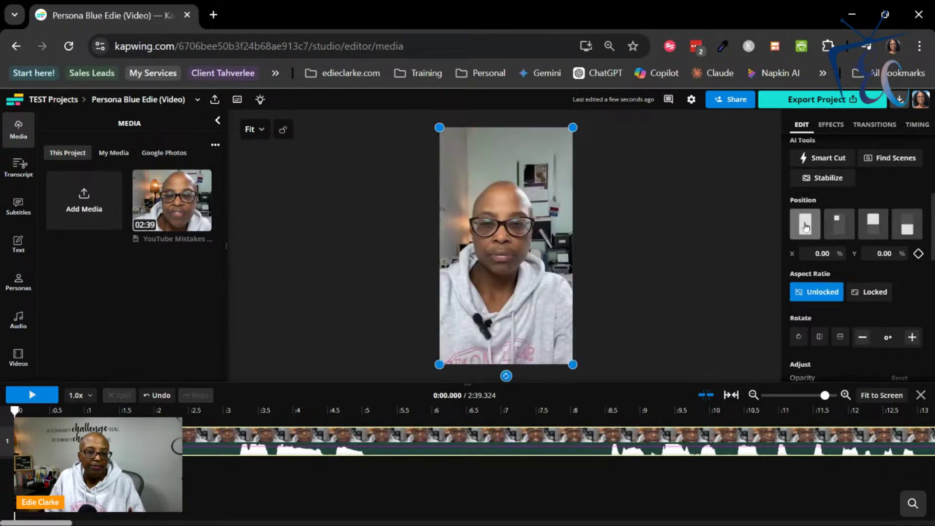
click(879, 236)
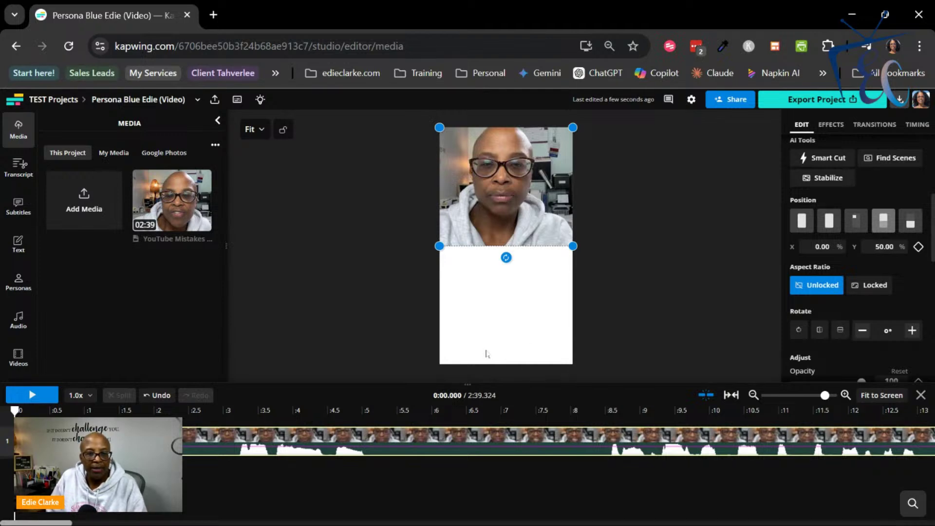
click(911, 221)
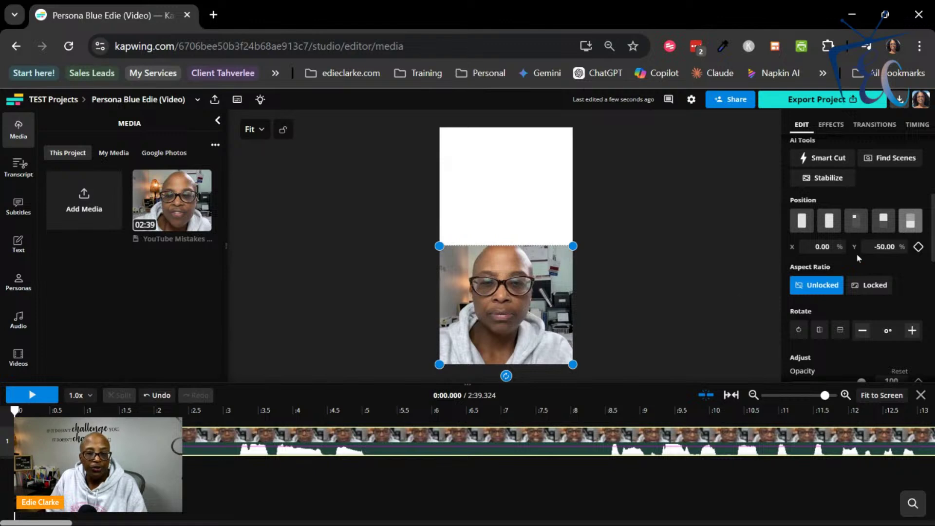
click(857, 222)
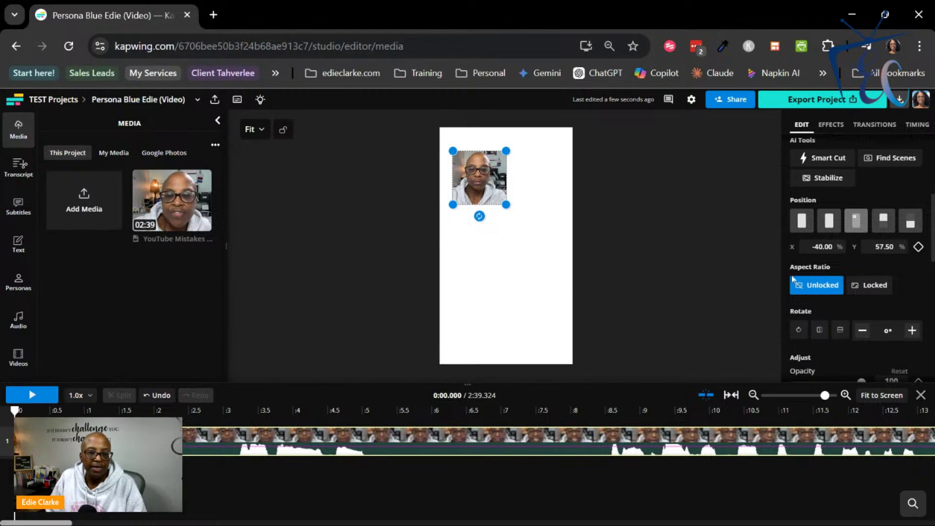
click(802, 225)
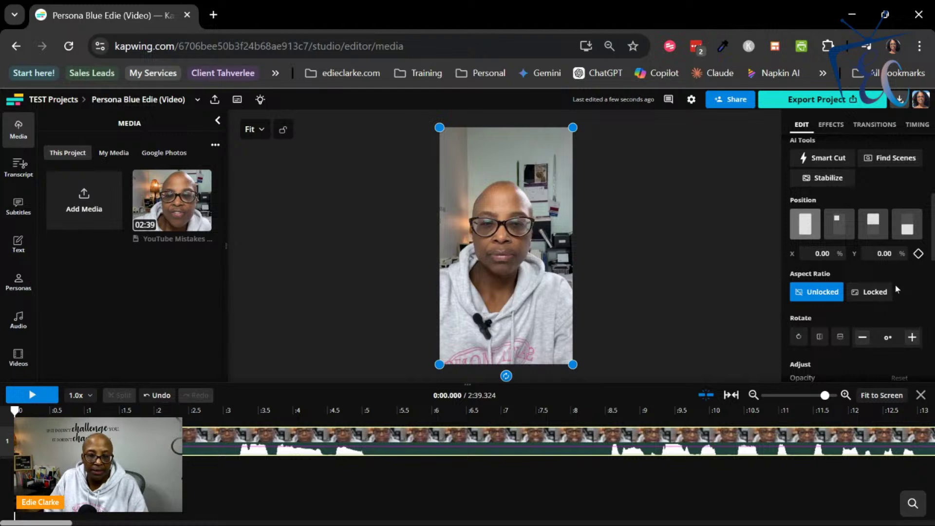
Review the clip's rotate, adjust, speed, outline and layer options
scroll(895, 283, down, 3)
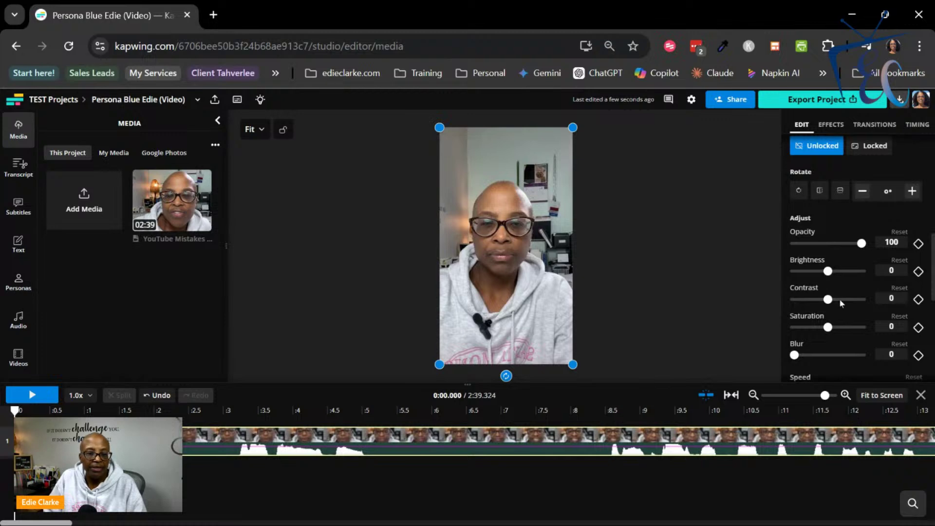
scroll(841, 303, down, 2)
scroll(840, 303, down, 3)
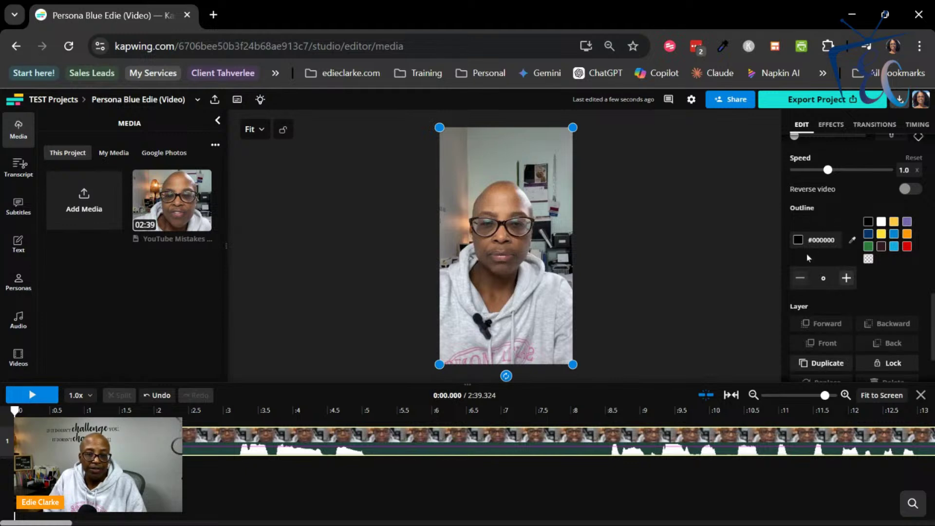
scroll(870, 258, down, 2)
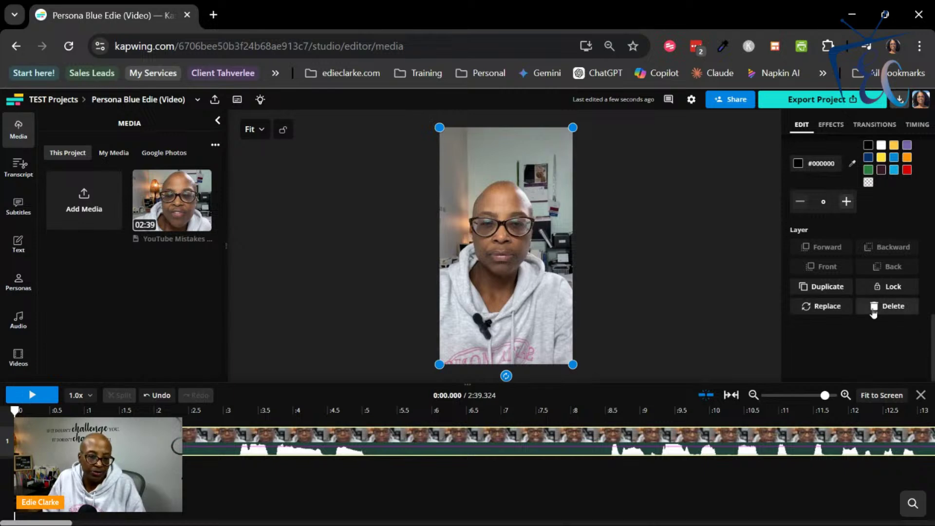
scroll(870, 307, up, 6)
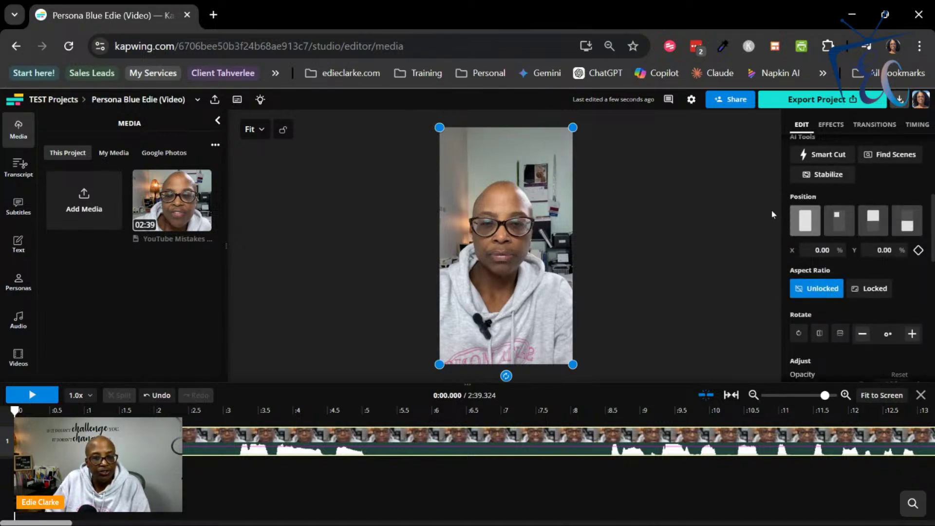
Enlarge the video beyond the canvas edges and place it at about X 18% and Y 12.1%, and deselect it
drag(573, 128, 612, 100)
drag(550, 231, 542, 231)
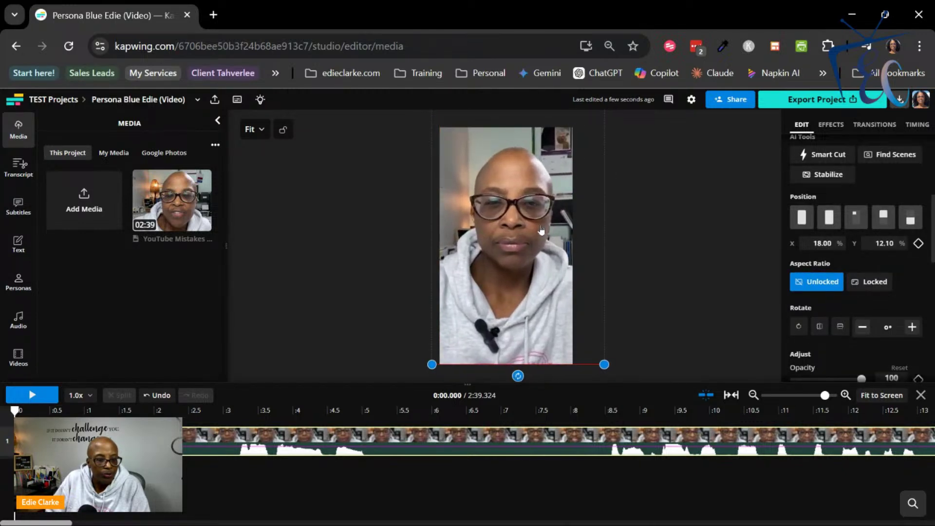
click(656, 246)
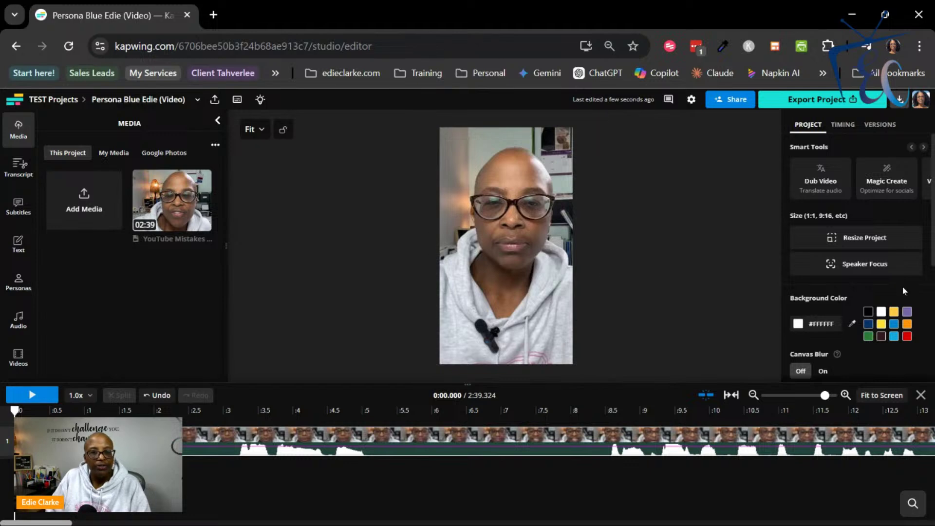
Examine the video effects, audio effects, animations and filters available for the clip on the timeline
click(524, 446)
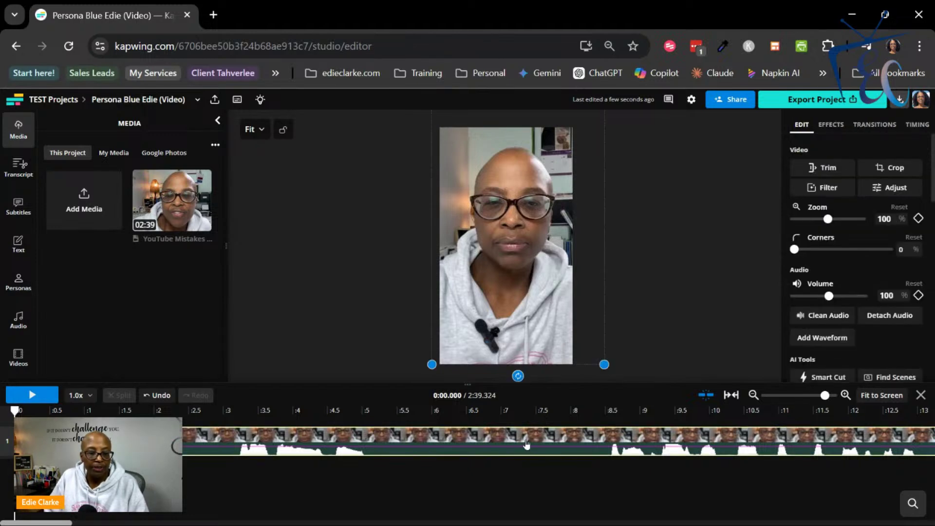
click(836, 126)
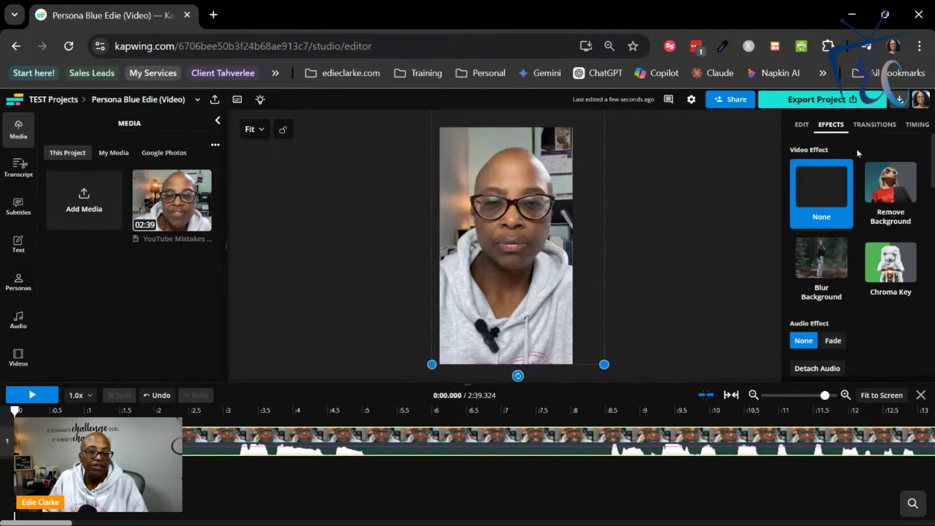
scroll(844, 220, down, 10)
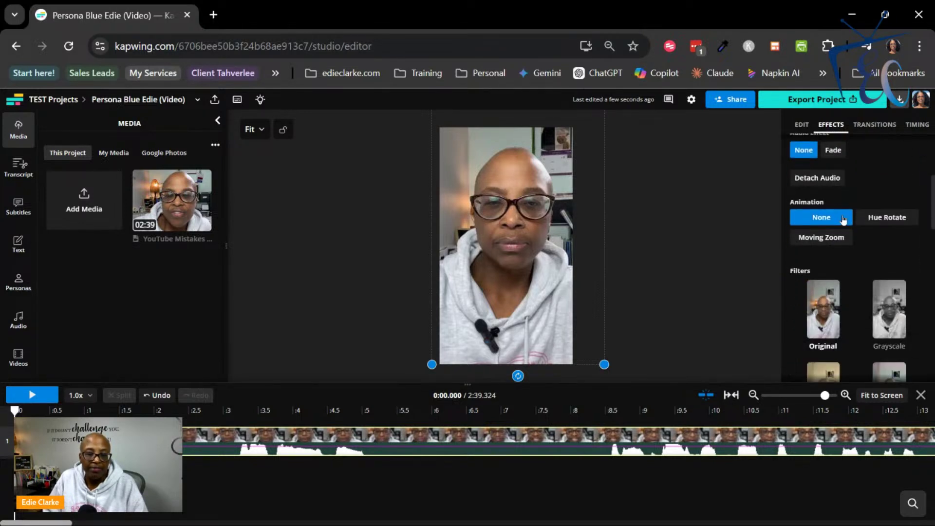
scroll(851, 351, down, 10)
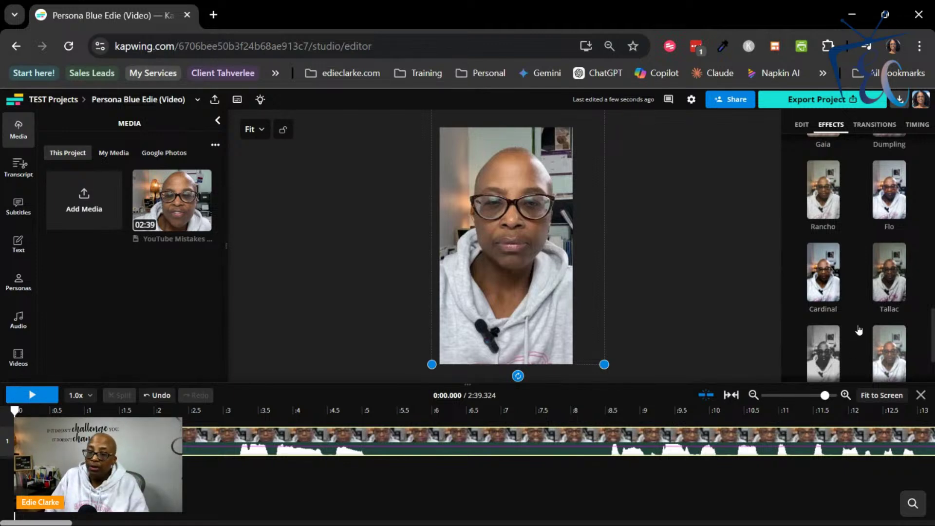
scroll(859, 288, up, 20)
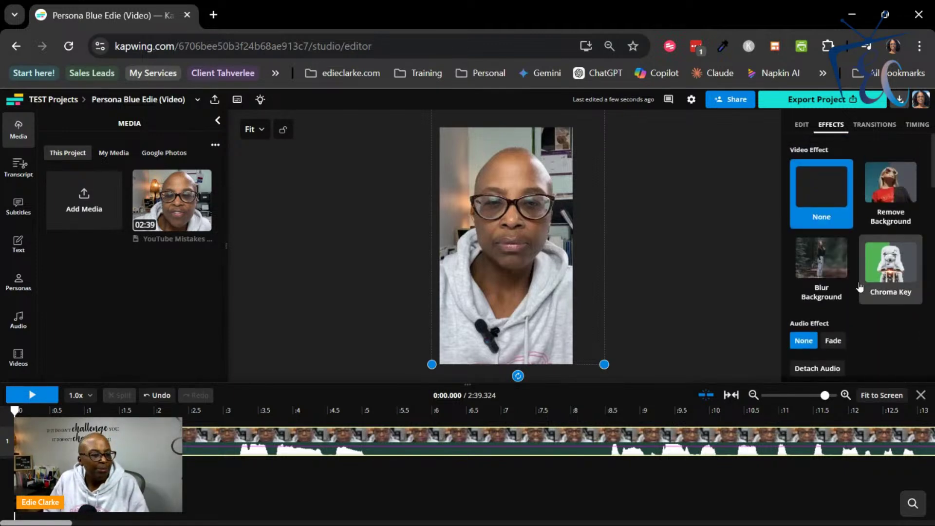
scroll(860, 288, down, 10)
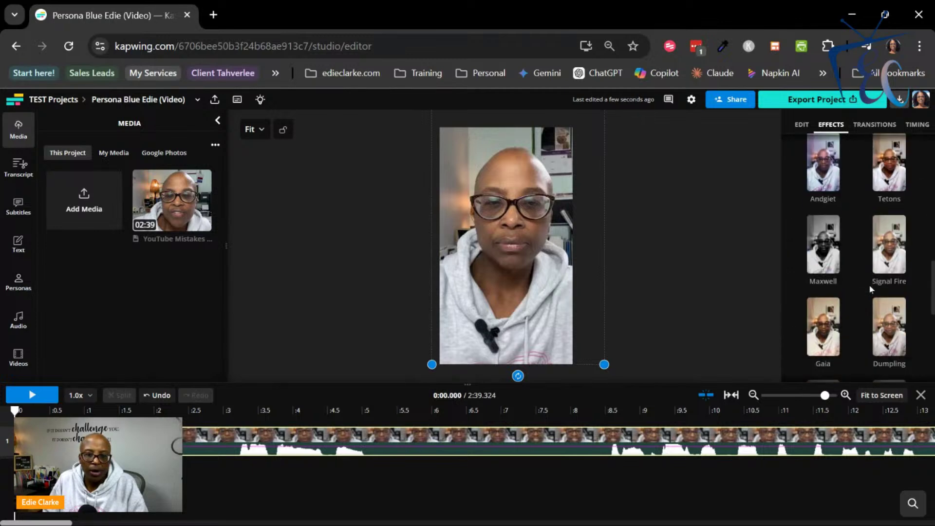
scroll(899, 307, down, 8)
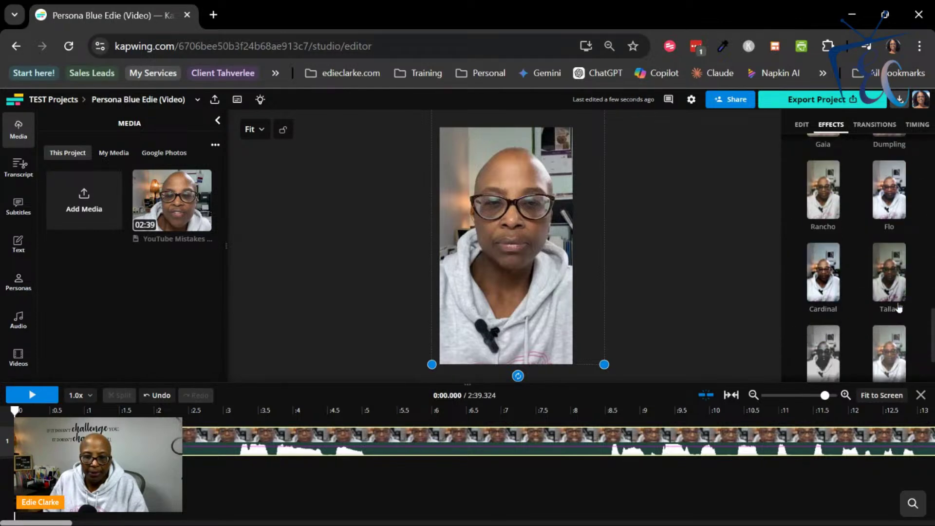
scroll(899, 307, up, 15)
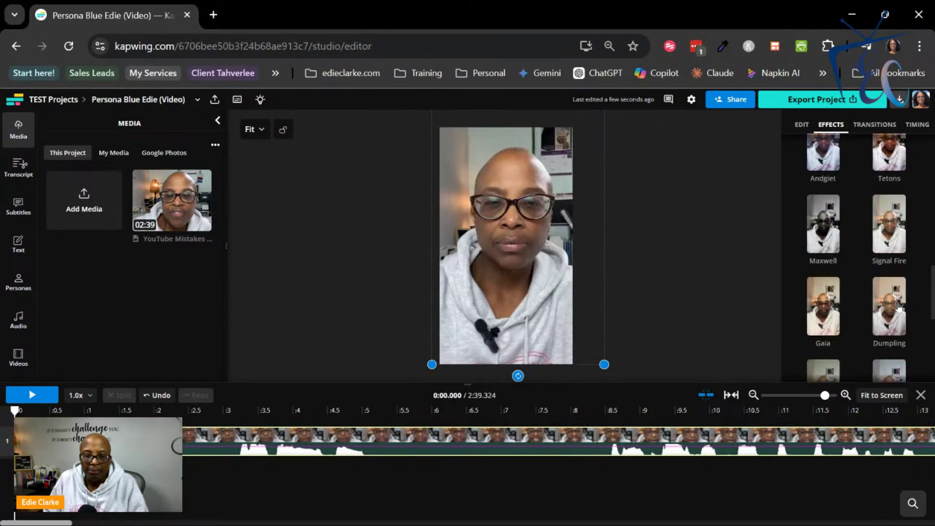
Try the Sepia, Grayscale, Yosemite and Cardinal filters on the clip, and restore the Original look
scroll(899, 307, up, 2)
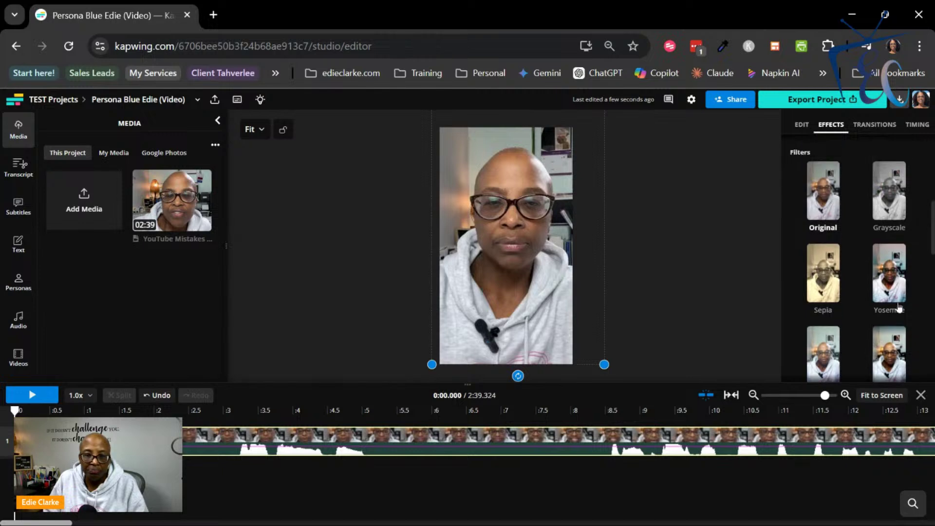
click(819, 279)
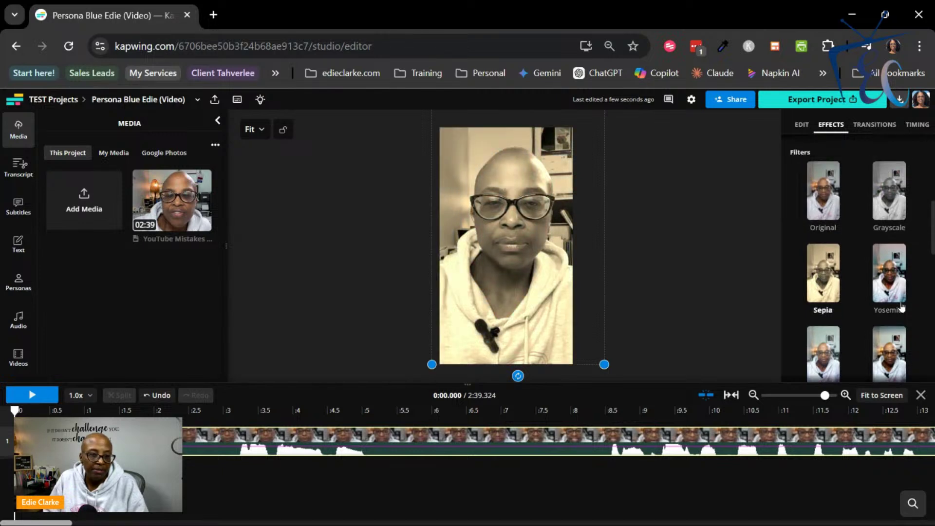
click(894, 210)
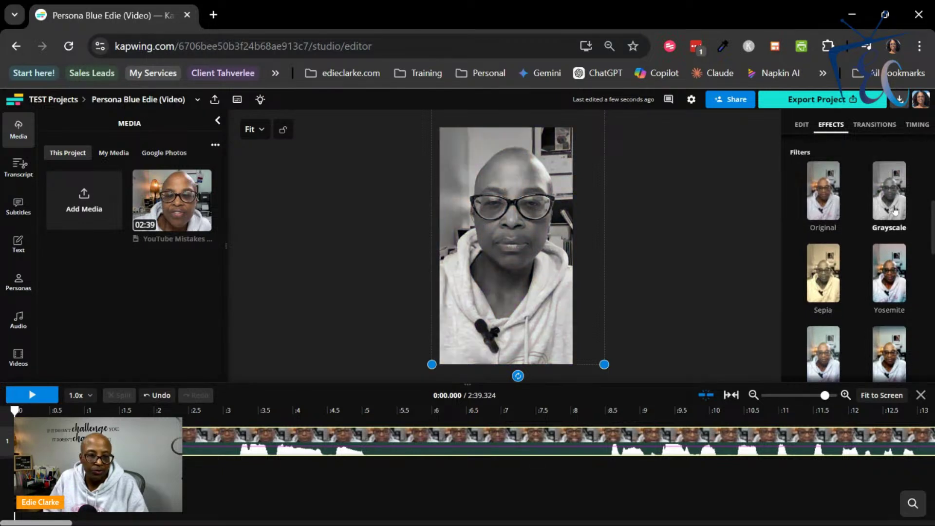
scroll(885, 285, down, 2)
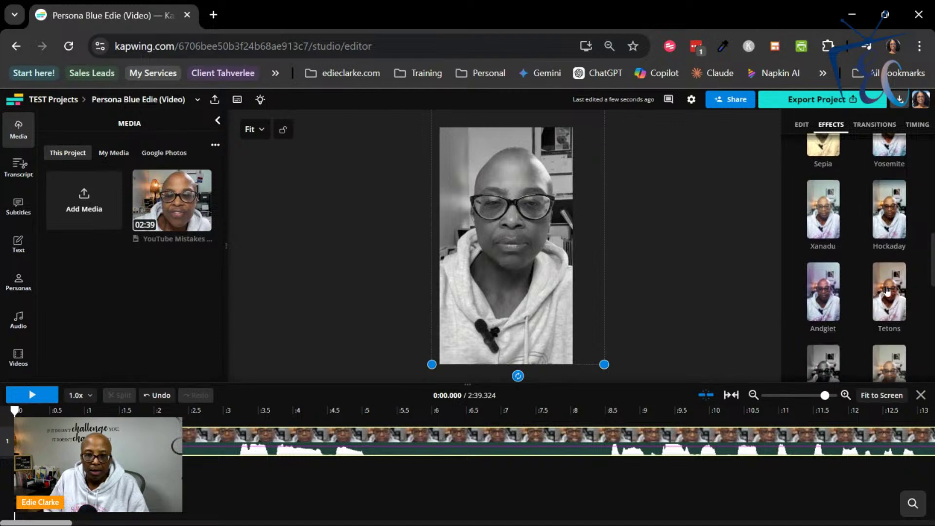
click(899, 212)
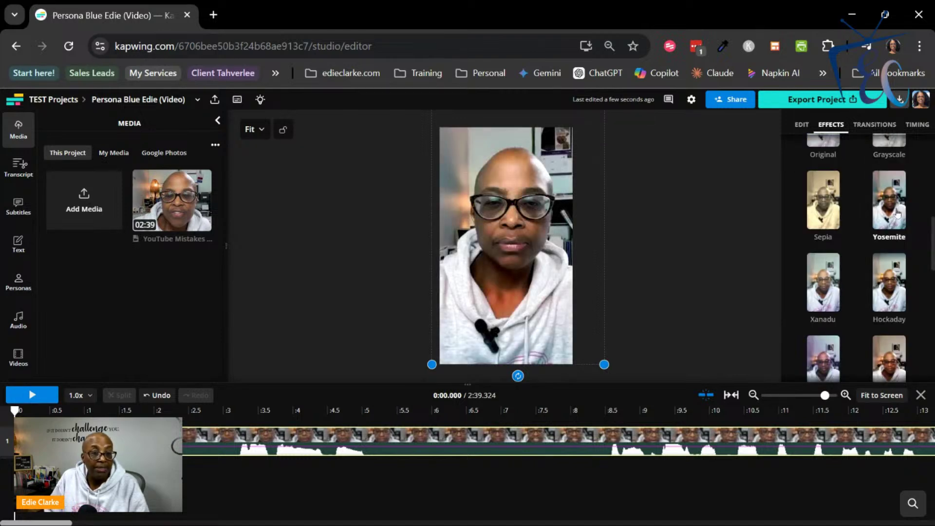
scroll(899, 246, down, 5)
scroll(899, 248, down, 4)
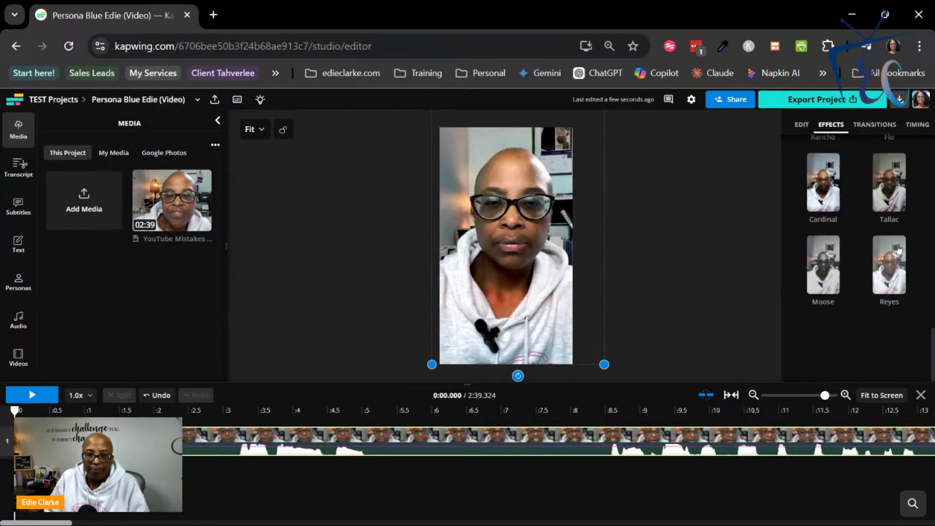
click(831, 197)
scroll(866, 235, up, 10)
scroll(866, 232, up, 3)
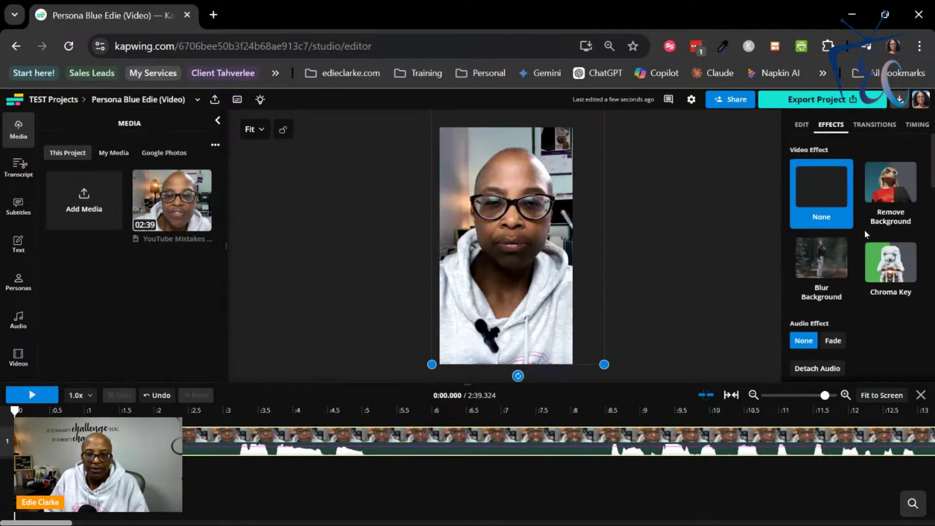
scroll(830, 280, down, 3)
click(830, 286)
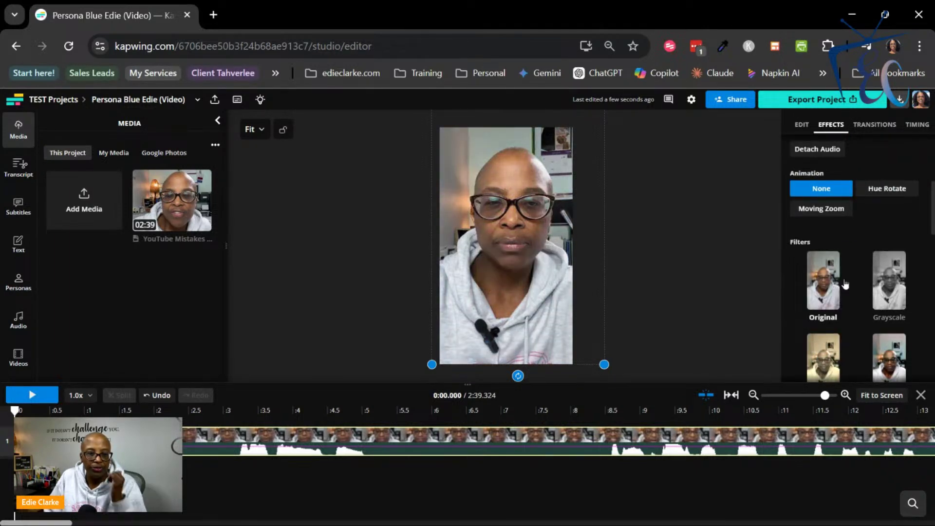
scroll(880, 238, up, 3)
scroll(878, 233, up, 2)
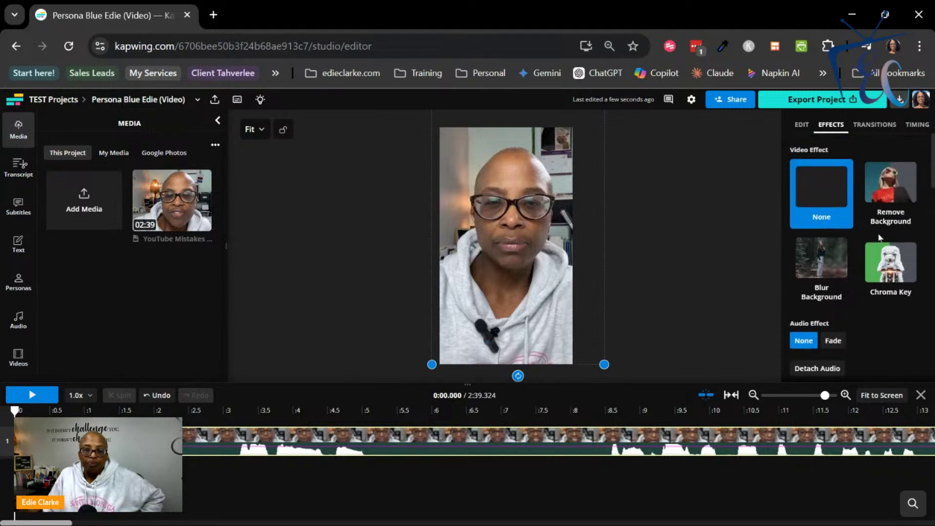
Review the clip's transition, timing and edit options, and deselect the clip with the playhead placed at about 7.1 seconds
click(875, 125)
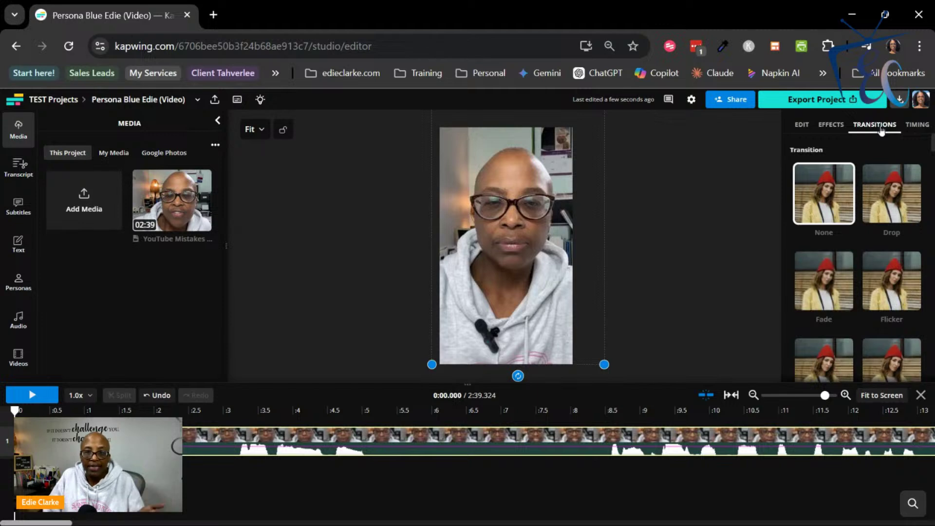
click(916, 126)
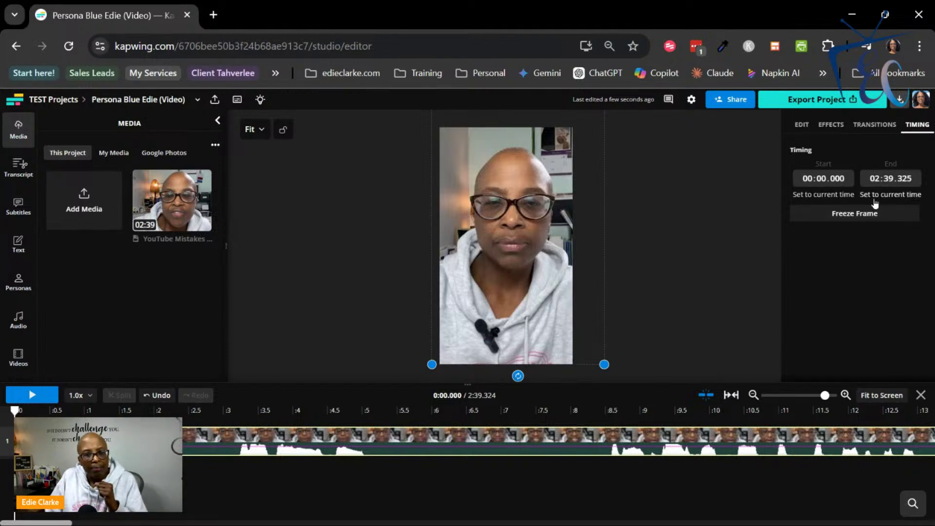
click(801, 126)
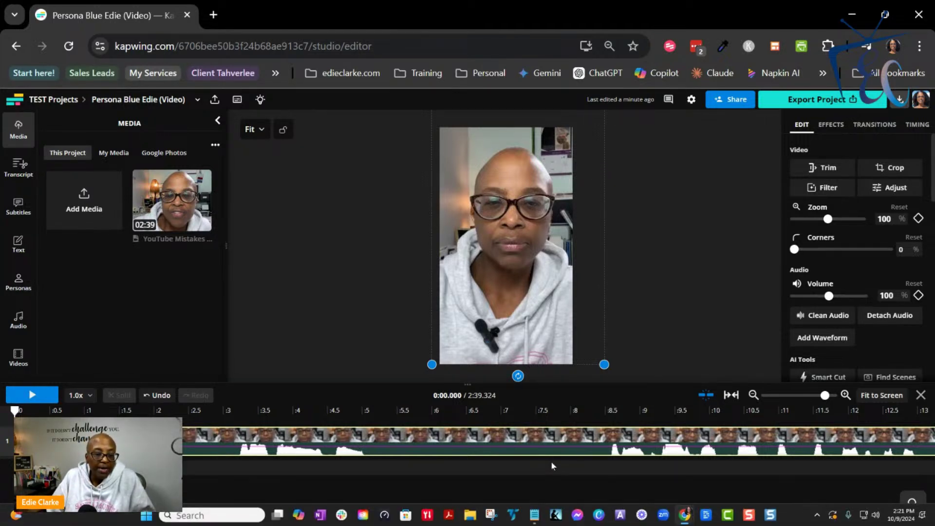
click(511, 486)
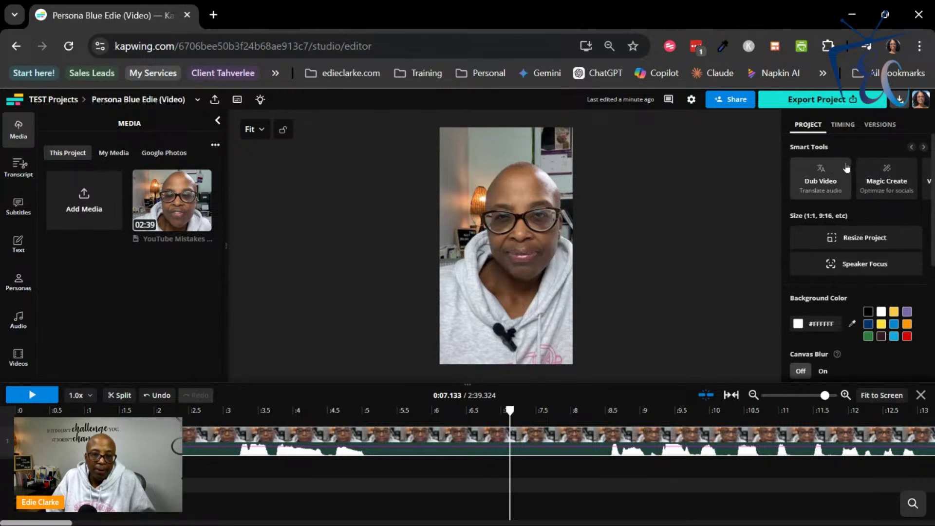
Preview the project's safe zones for all platforms together, and for YouTube, TikTok and Instagram individually
scroll(875, 234, down, 5)
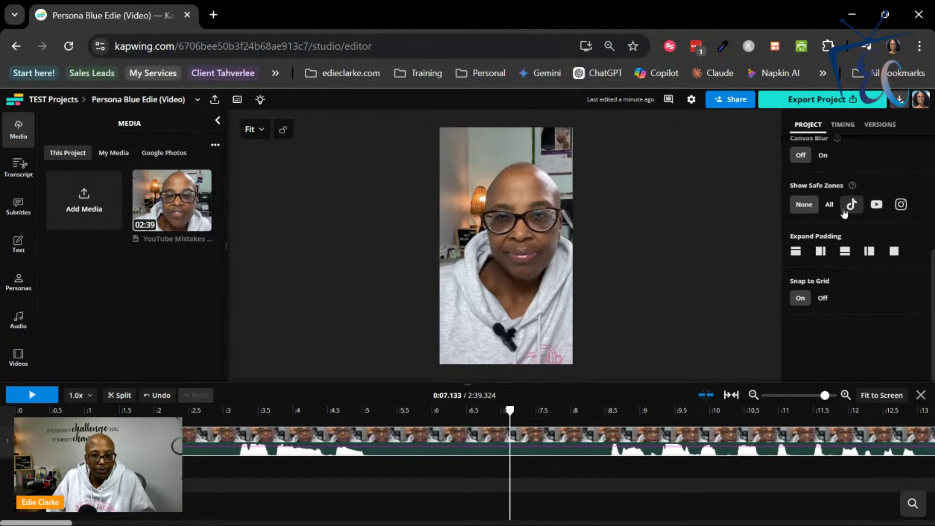
click(830, 205)
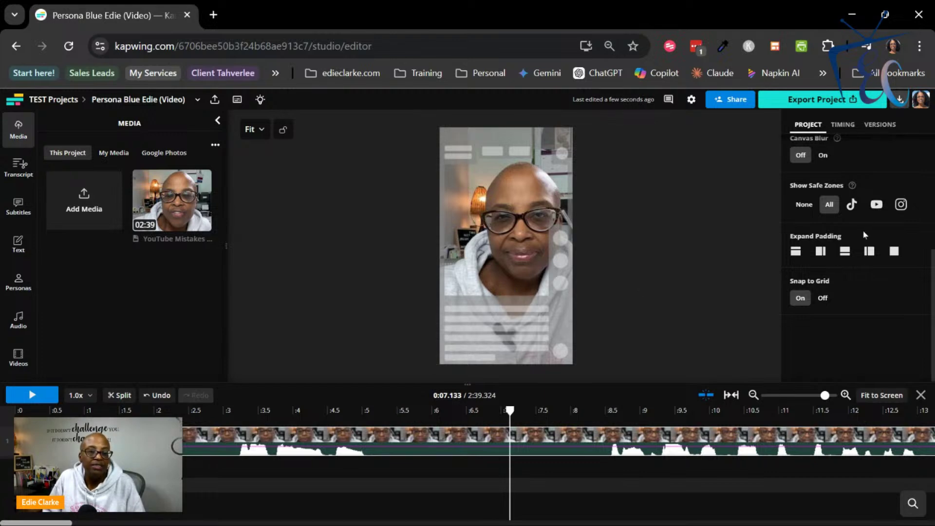
click(855, 209)
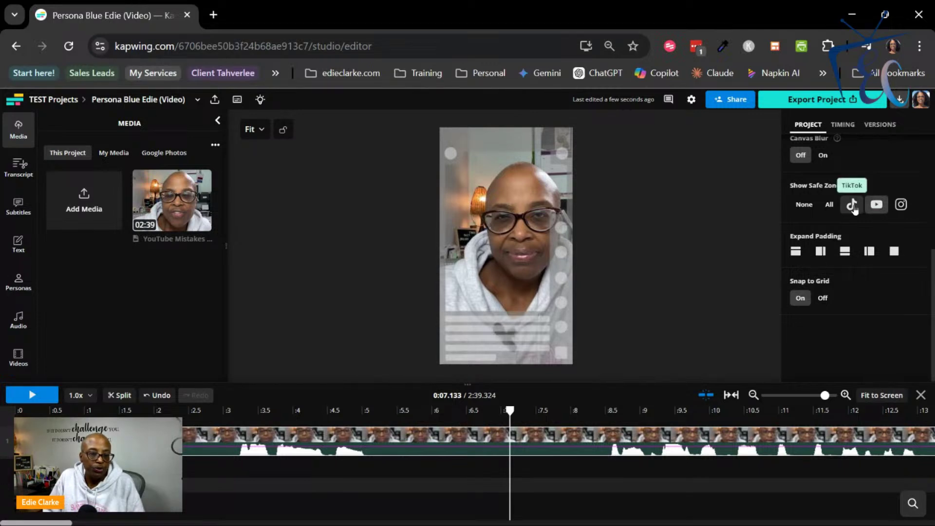
click(853, 207)
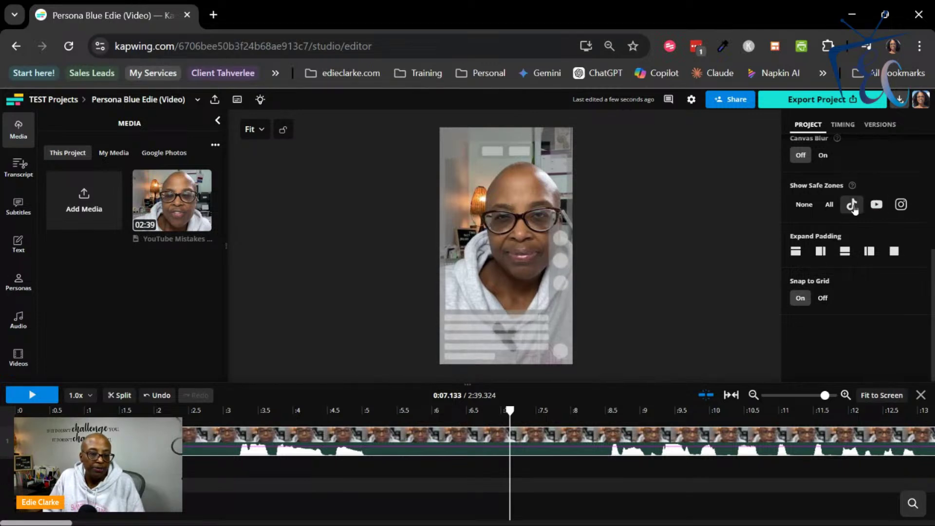
click(901, 205)
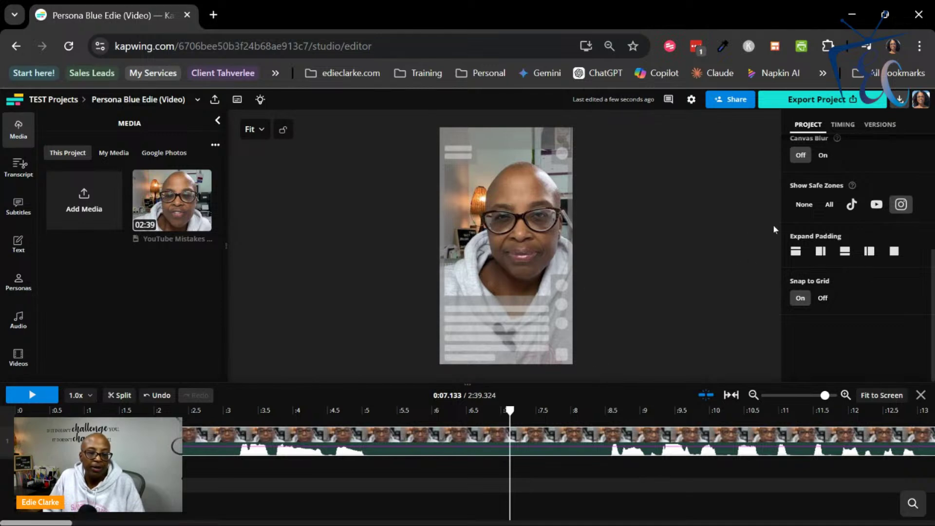
Compare the YouTube, TikTok and Instagram safe zones once more, and set the safe zones to None
click(876, 205)
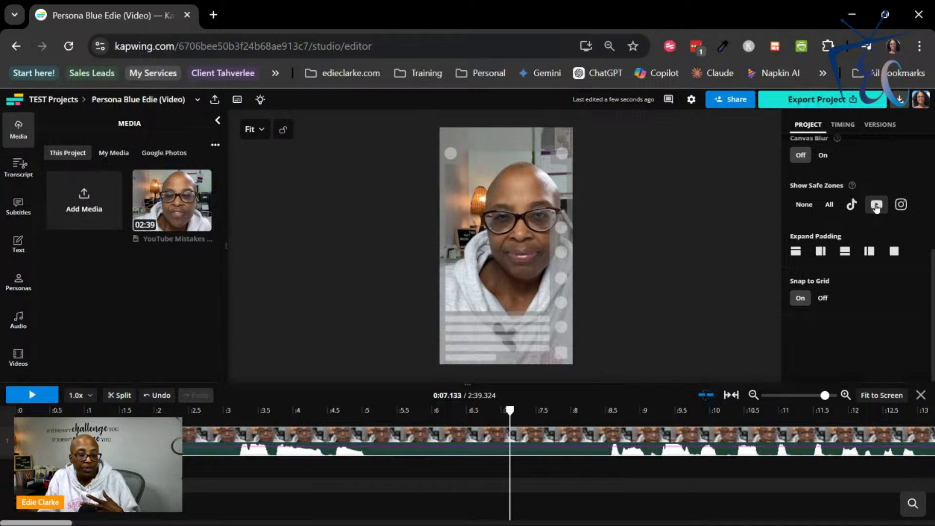
click(852, 205)
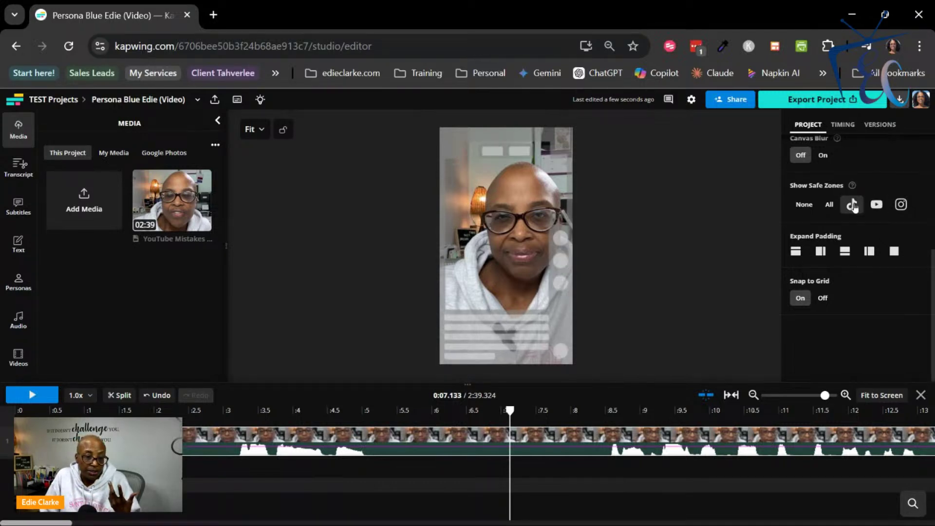
click(878, 209)
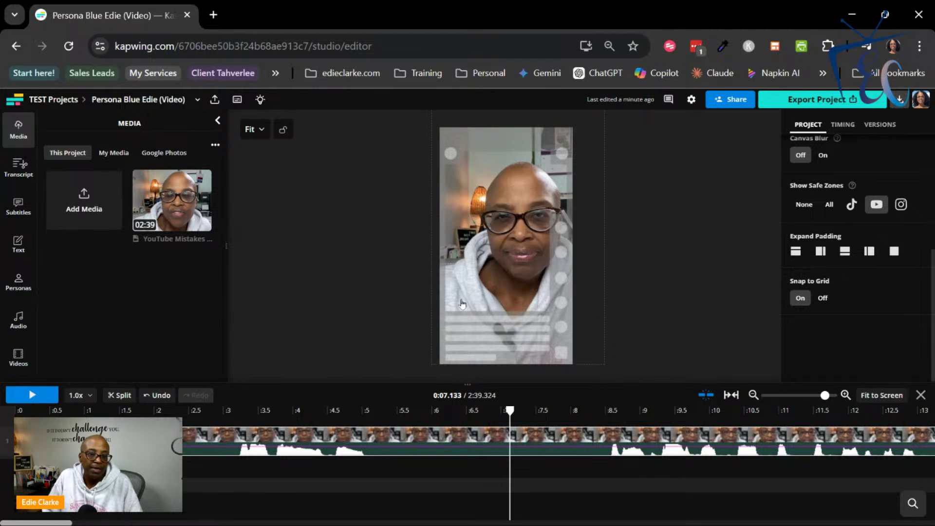
click(902, 205)
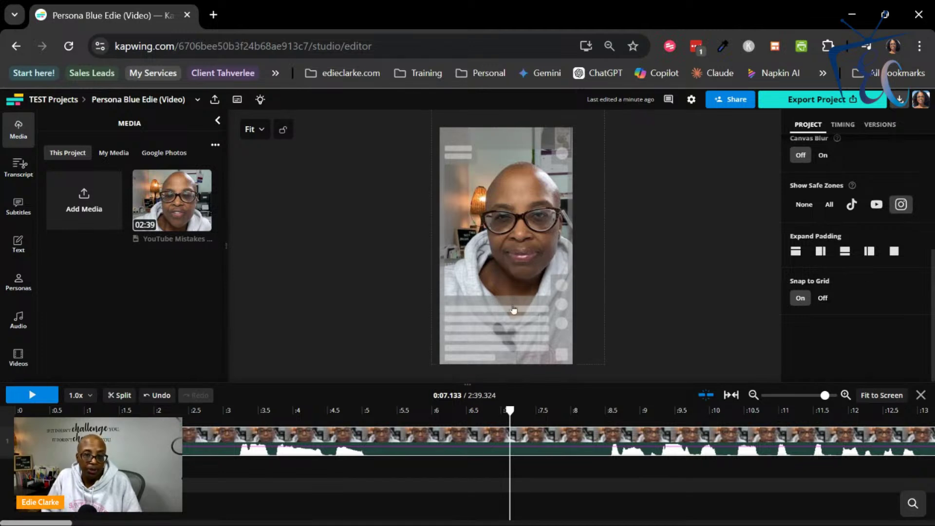
click(877, 206)
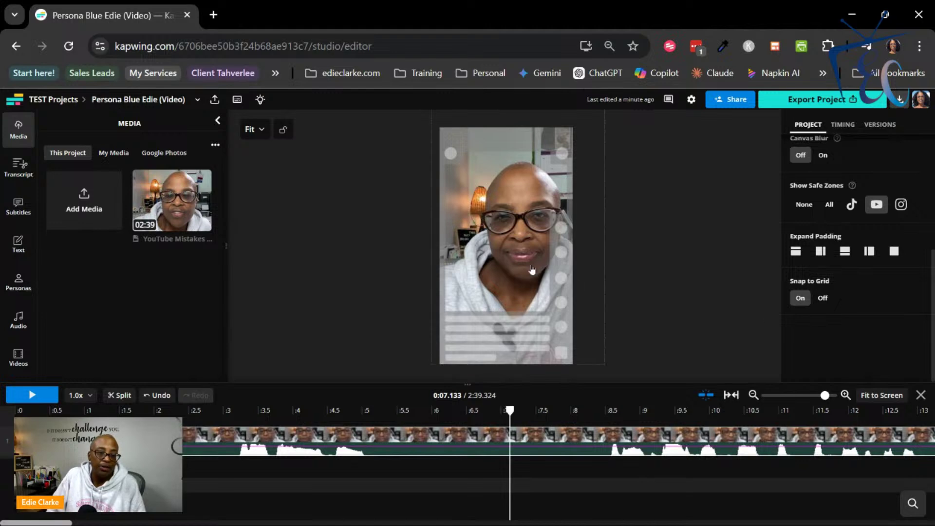
scroll(824, 265, up, 4)
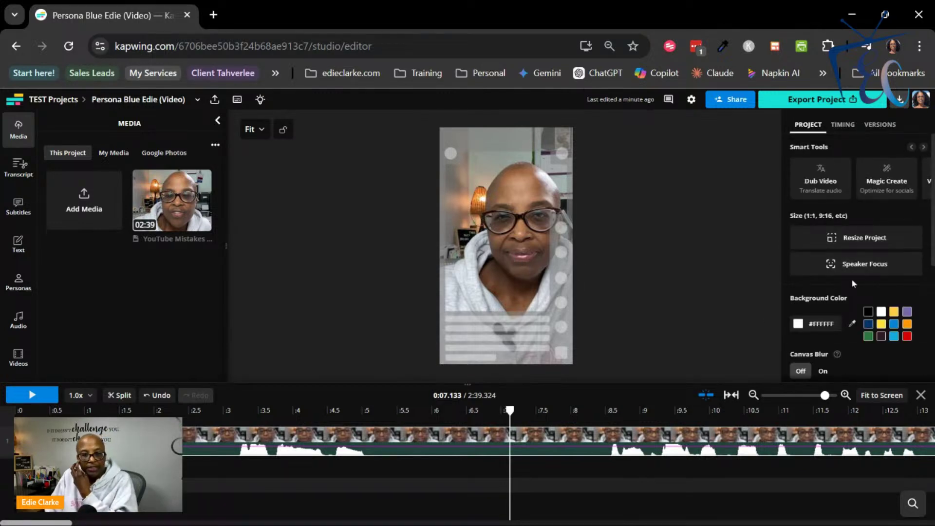
scroll(841, 278, down, 3)
click(804, 277)
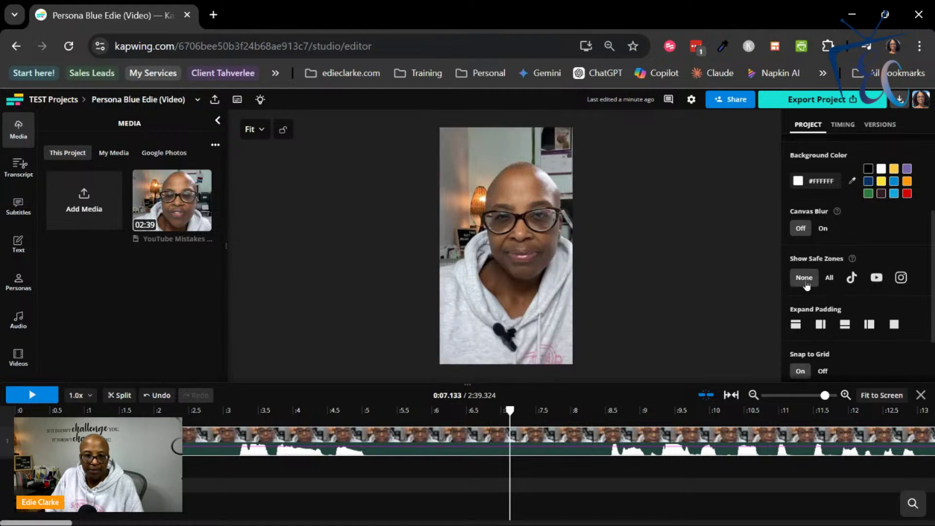
Look through the size presets available for resizing the project, and close the dialog without resizing
scroll(838, 272, up, 3)
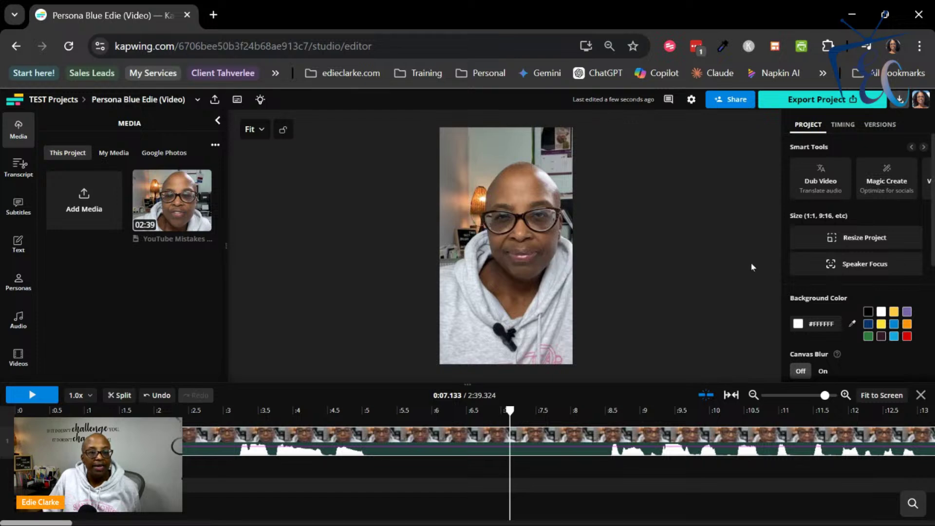
click(876, 243)
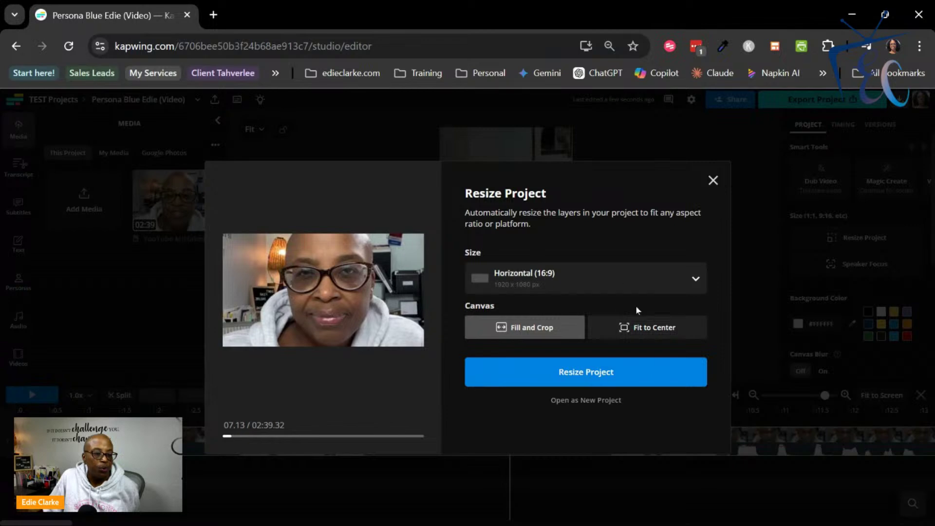
click(637, 283)
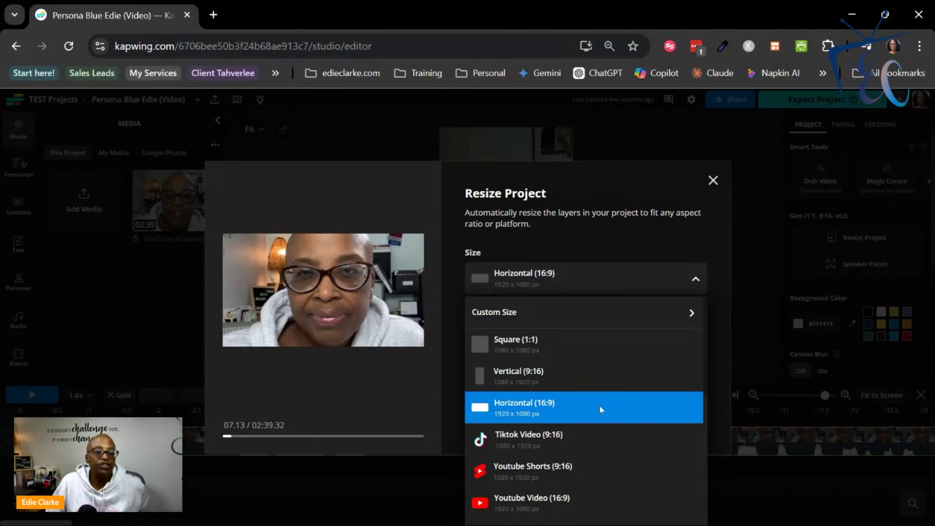
scroll(590, 445, down, 5)
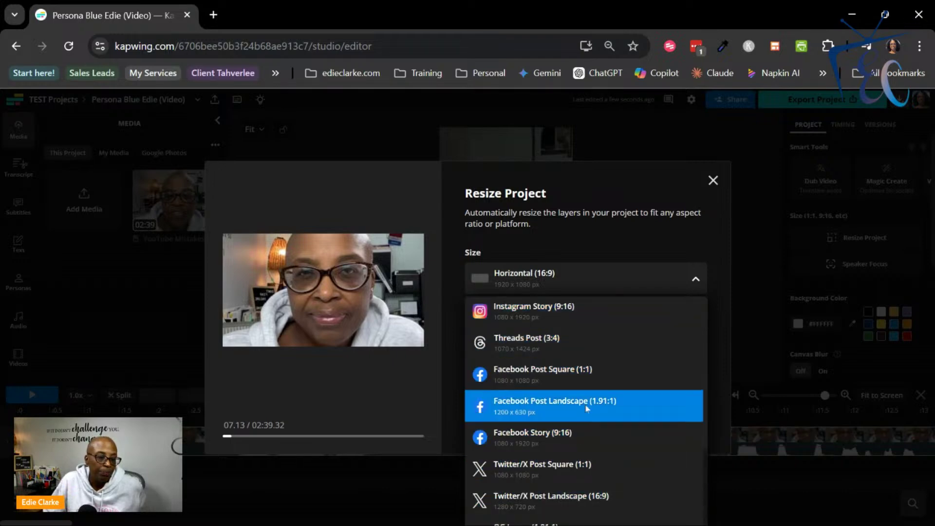
scroll(585, 406, up, 5)
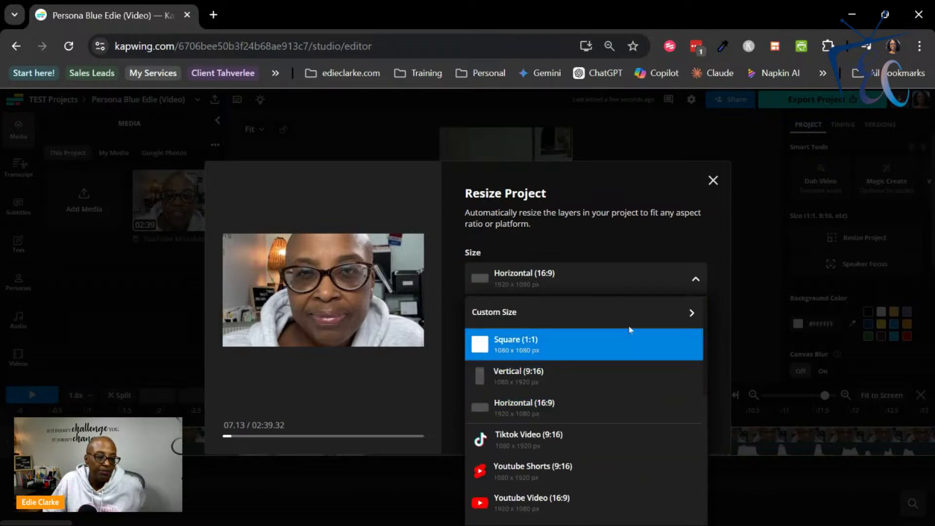
click(672, 241)
click(714, 181)
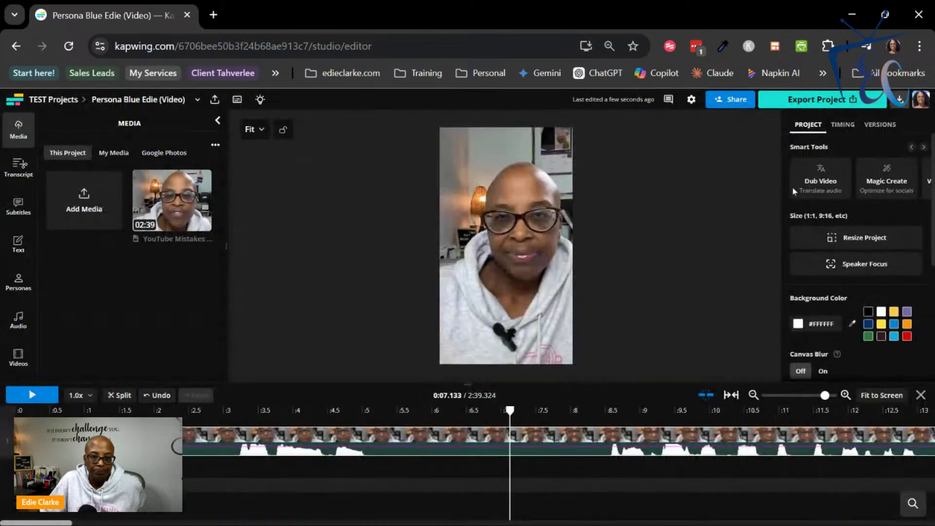
Apply Speaker Focus to the video with a Vertical (9:16) canvas size and English (United States) as the spoken language
click(858, 262)
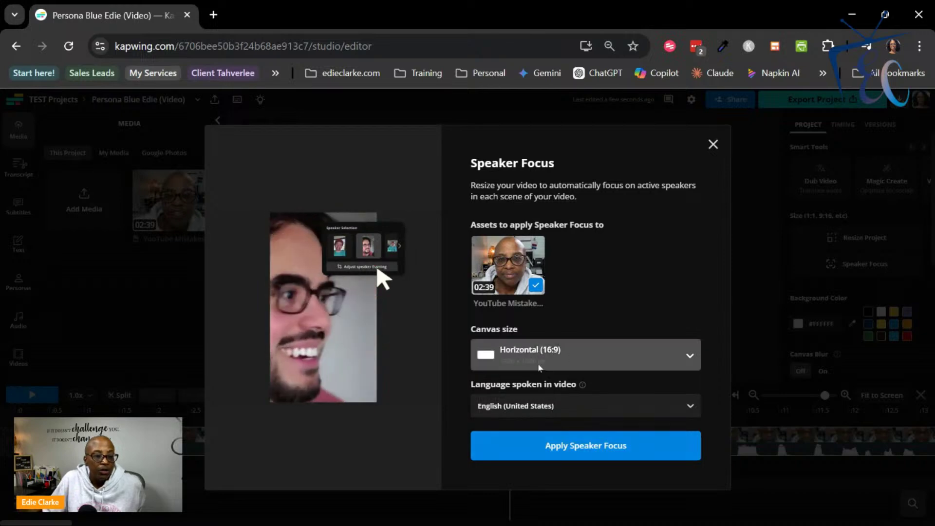
click(588, 351)
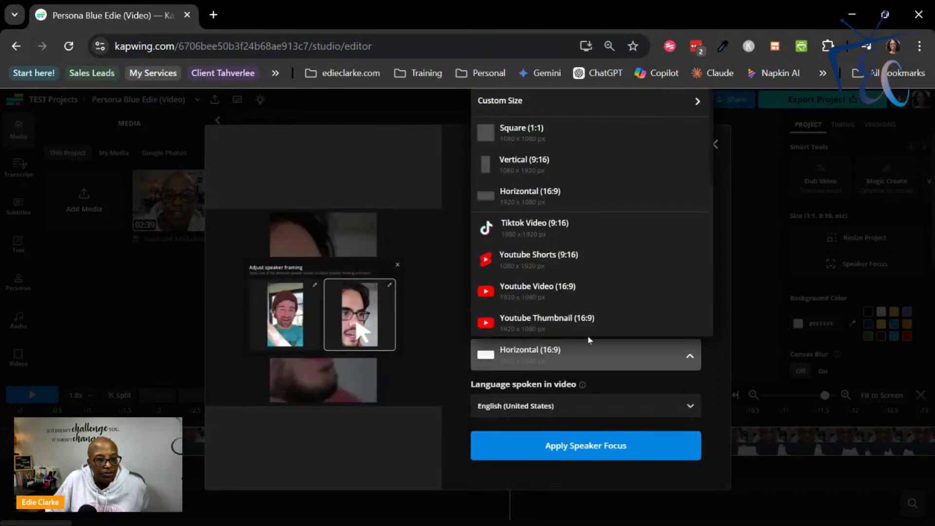
click(580, 163)
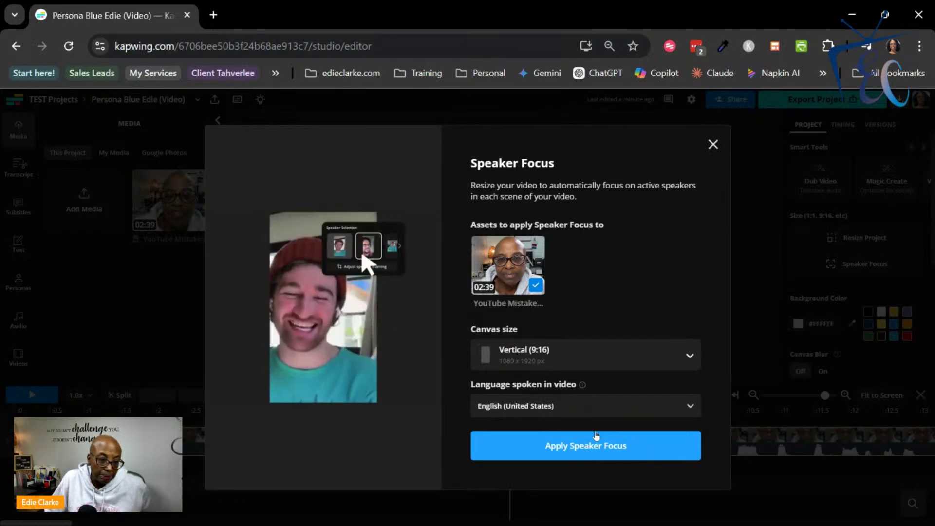
click(580, 452)
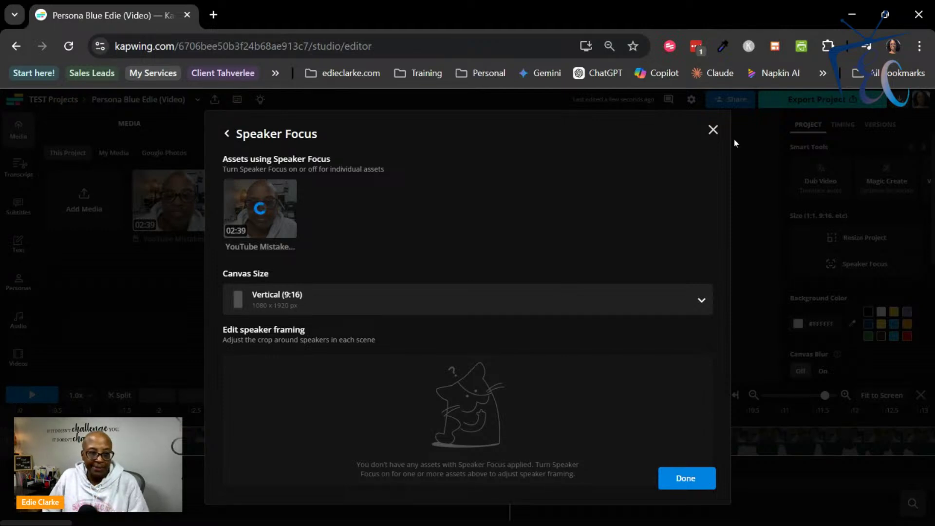
Close the Speaker Focus dialog and look through the available Smart Tools, including Magic Create, Transcript Editor, Auto Edit and Repurpose Project
click(714, 130)
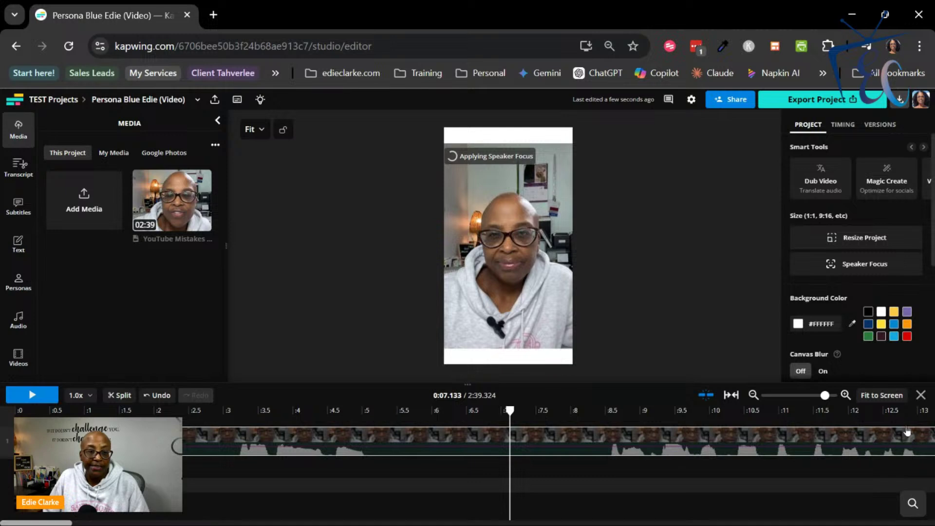
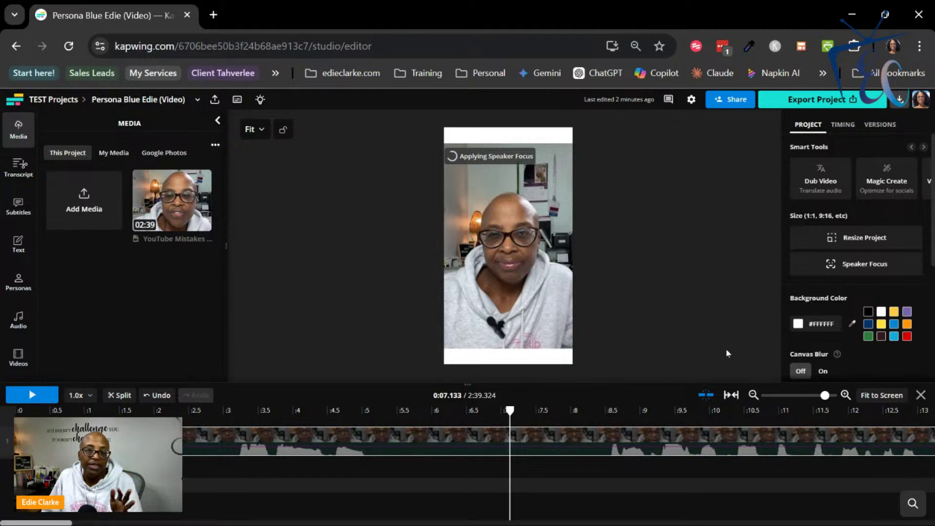
click(924, 147)
click(923, 147)
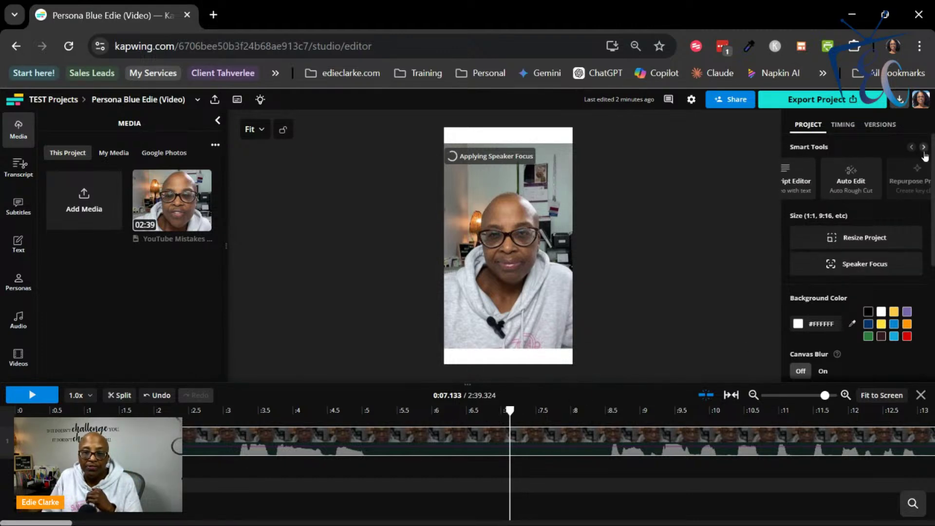
click(924, 147)
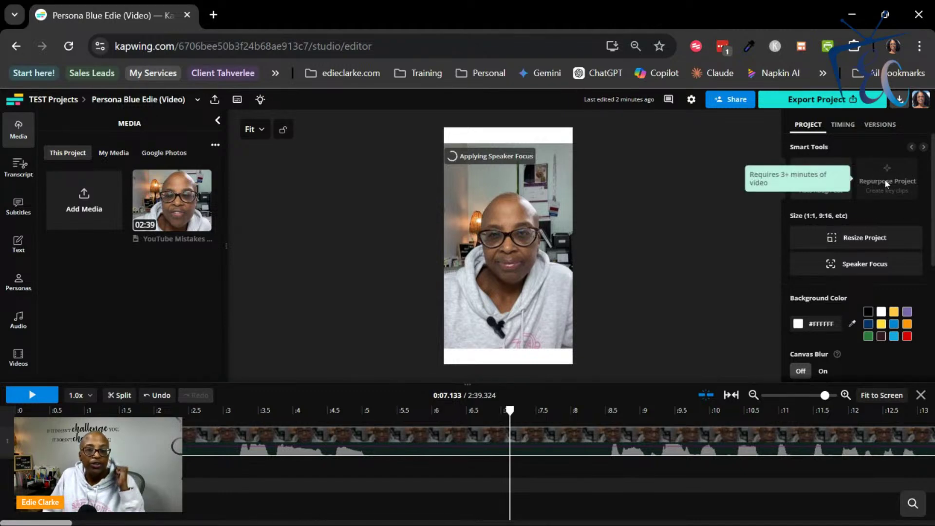
click(911, 147)
click(911, 147)
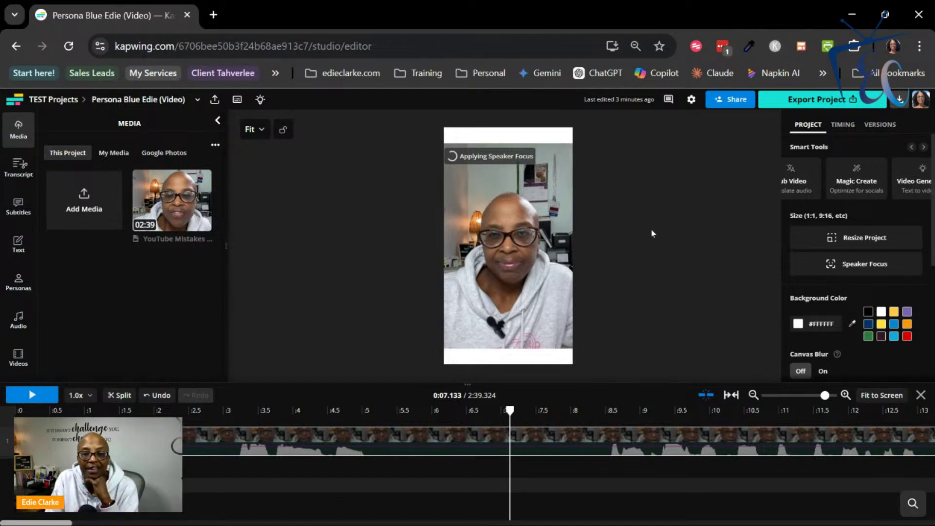
click(923, 149)
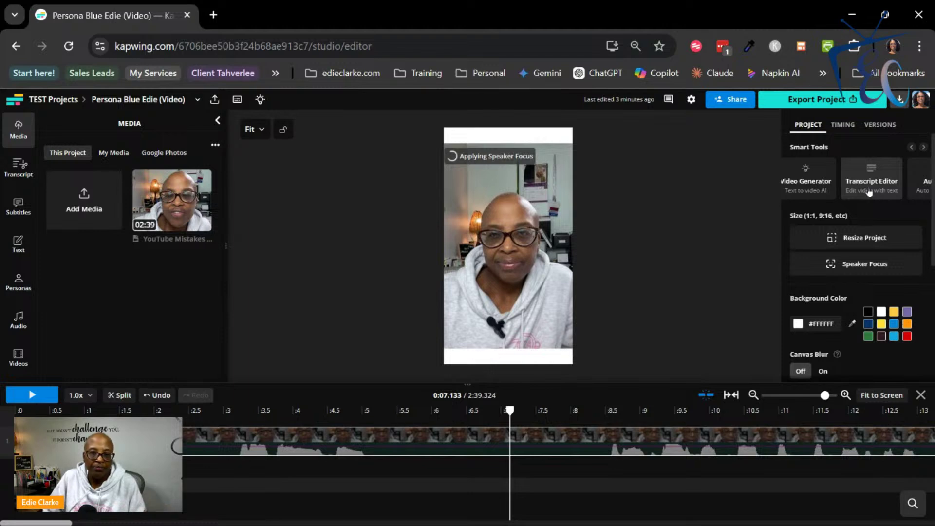
click(923, 148)
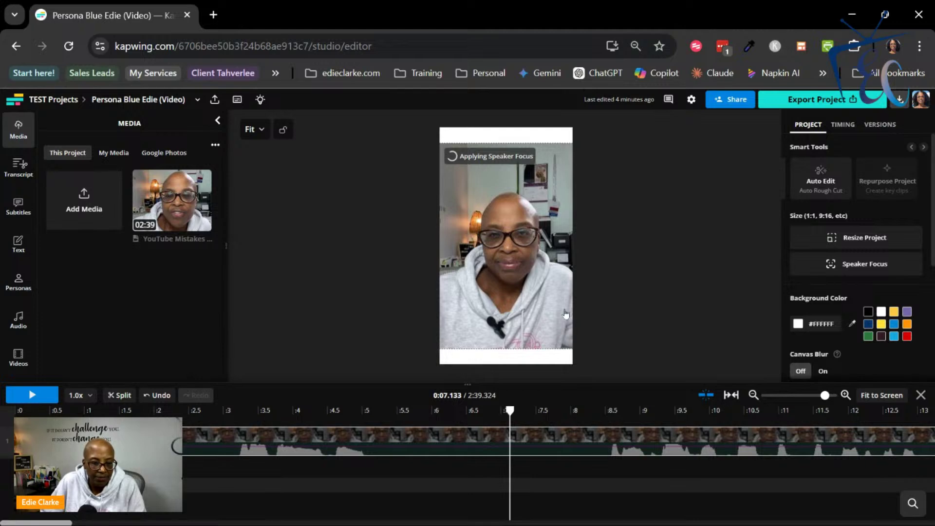
Reload the project and enlarge the video so it fills the entire vertical canvas, leaving no white bands above or below
click(68, 47)
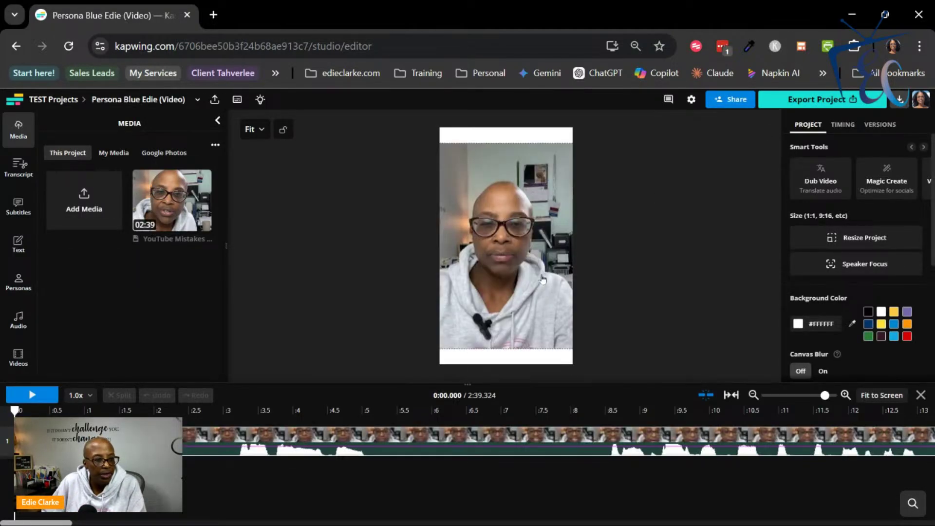
click(570, 158)
drag(573, 143, 601, 127)
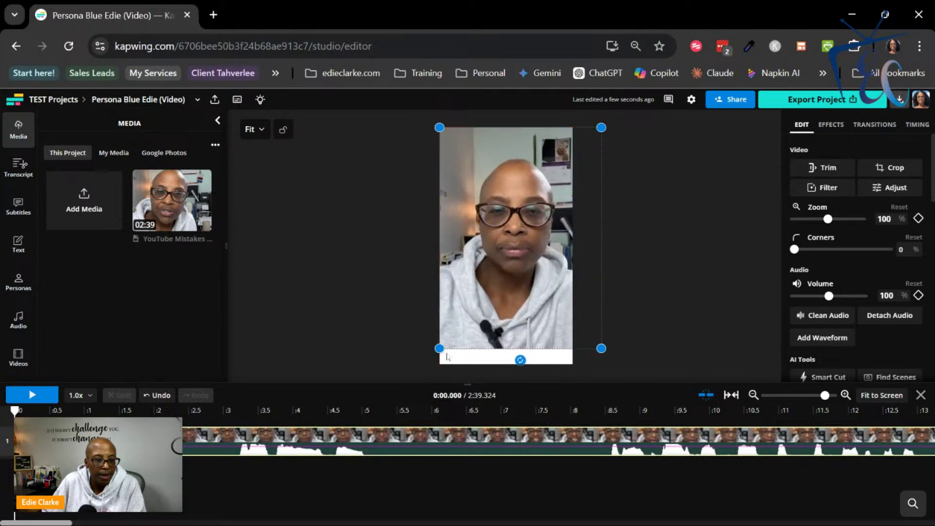
drag(440, 348, 419, 365)
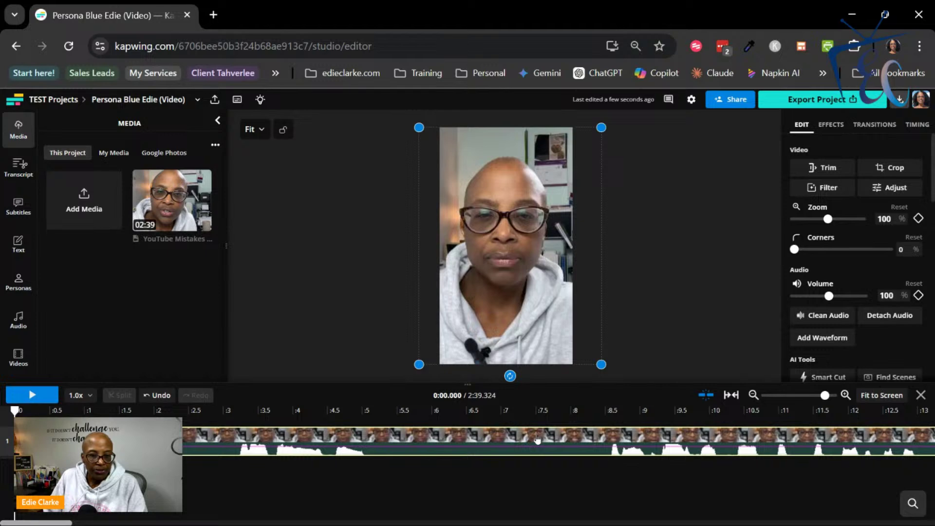
click(729, 471)
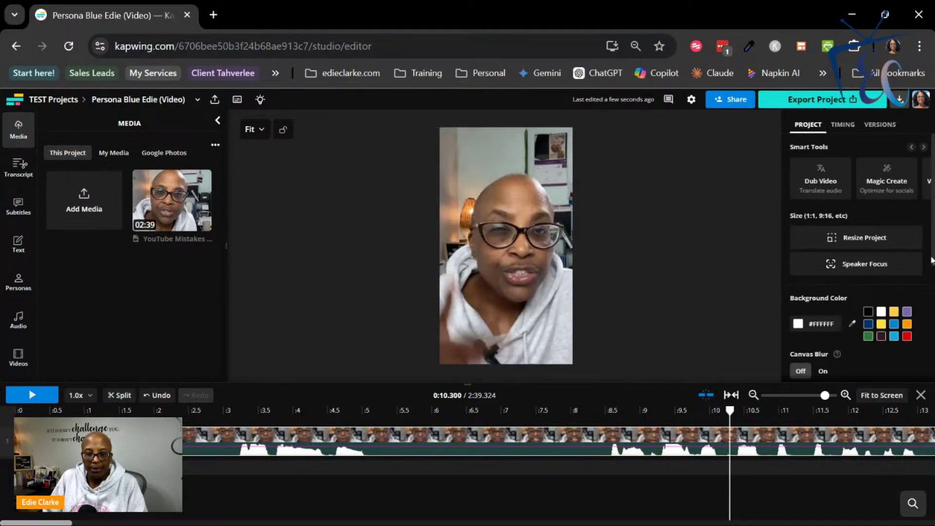
Apply the vertical Magic Create style with slanted animated subtitles, using accent color #FD9506 and the 9:16 aspect ratio
click(894, 185)
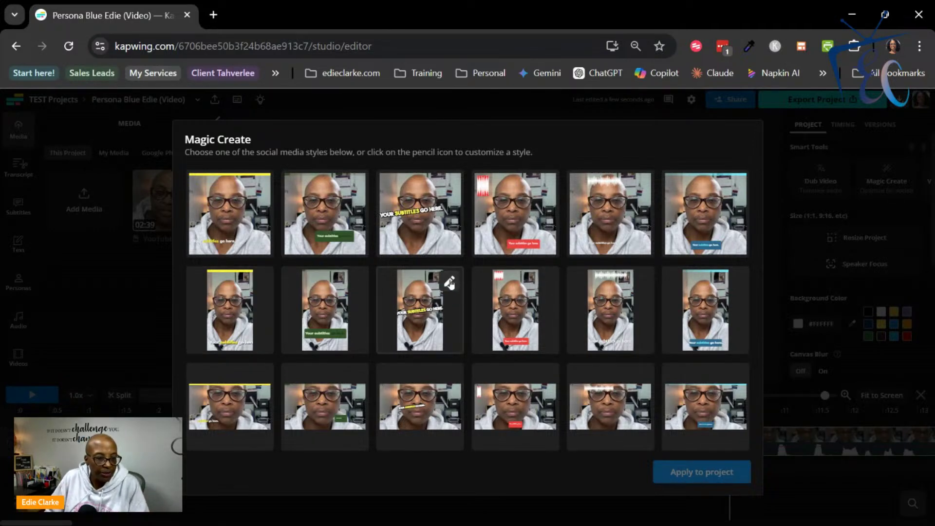
click(449, 281)
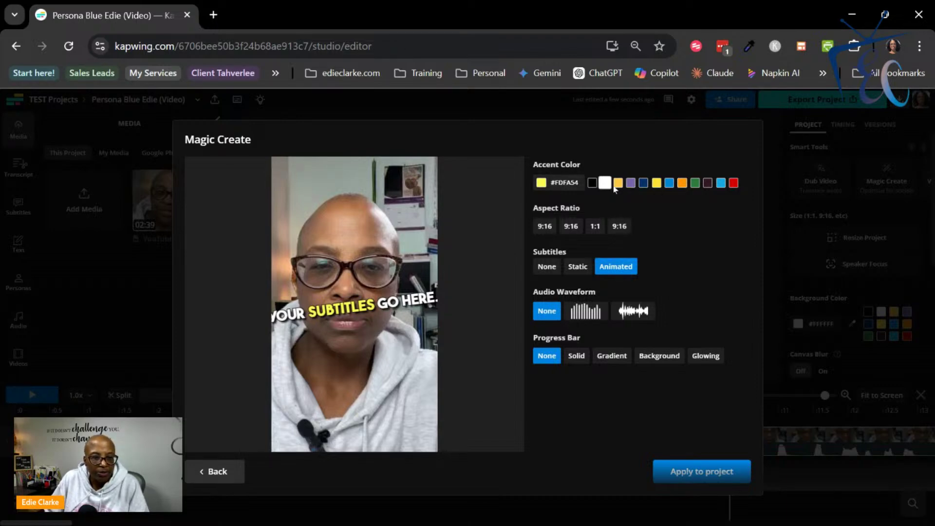
click(682, 183)
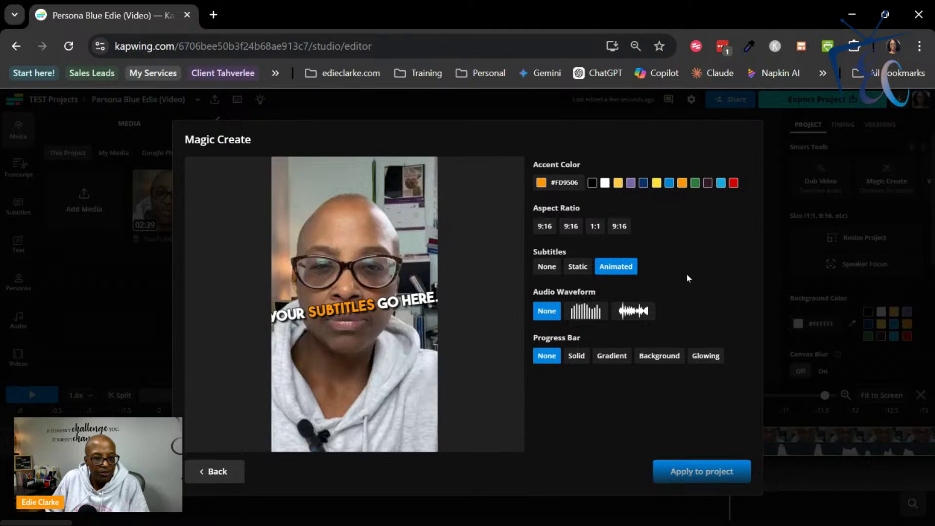
click(546, 227)
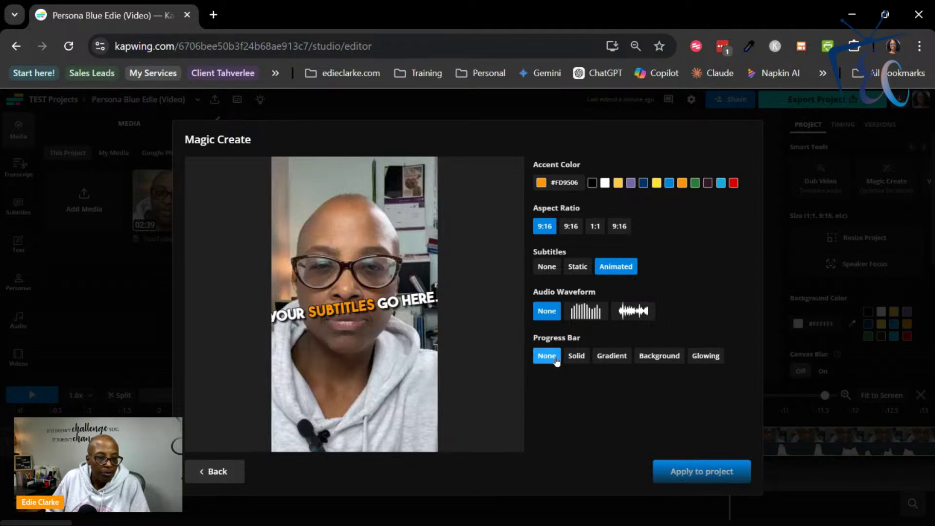
click(708, 478)
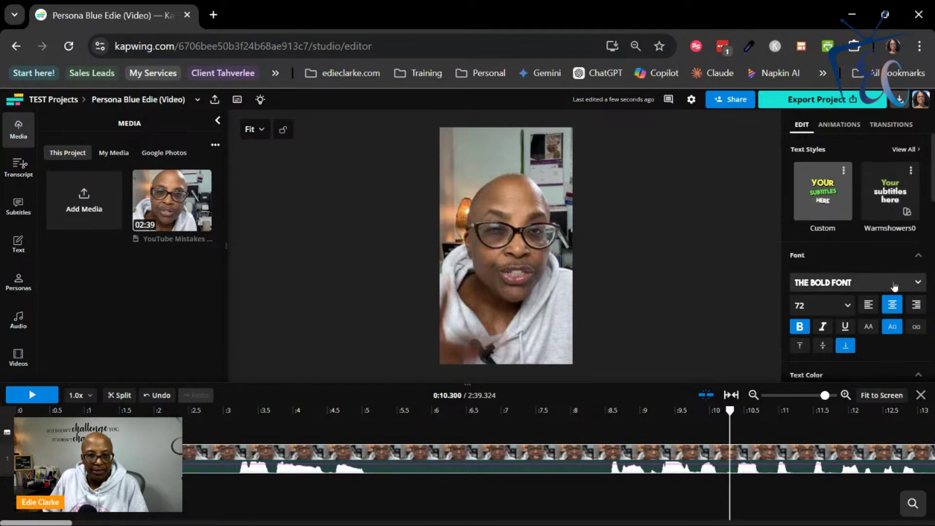
Run Auto Edit on the video with English (United States) as the spoken language
click(702, 493)
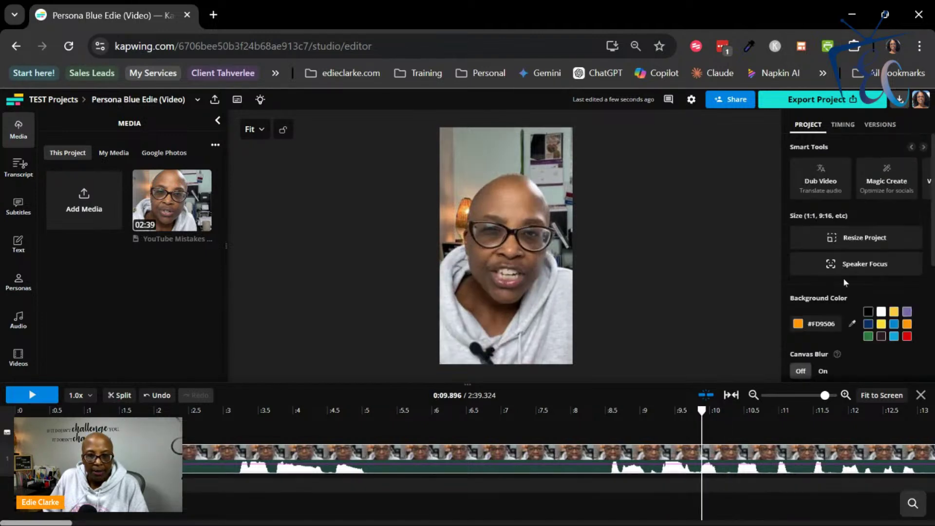
click(925, 148)
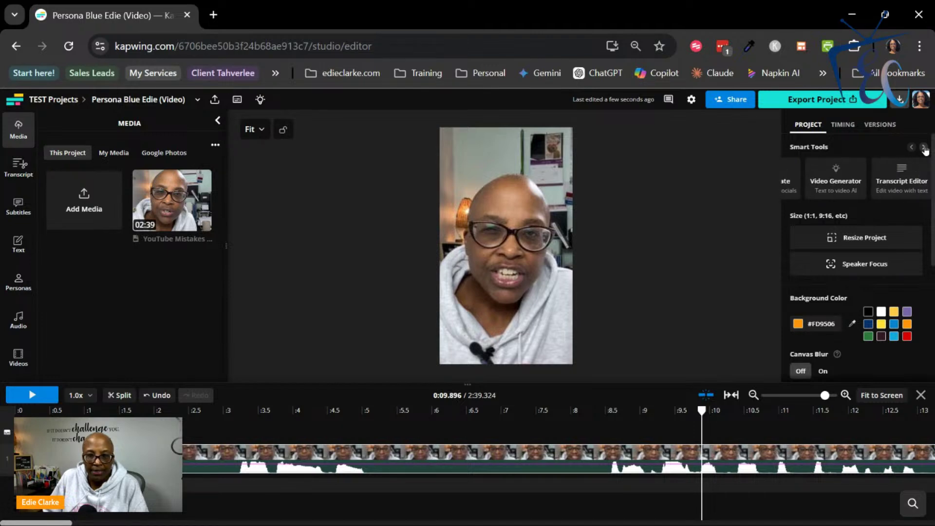
click(924, 148)
click(851, 184)
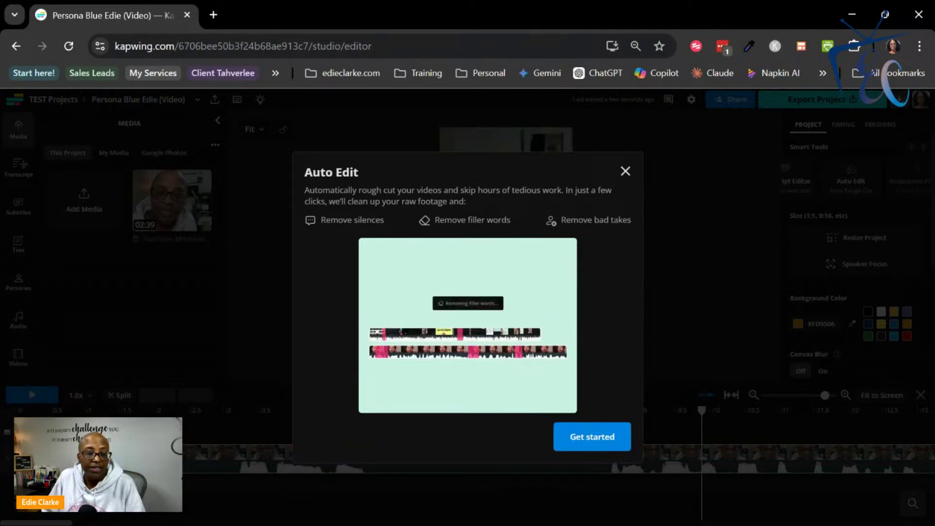
click(588, 447)
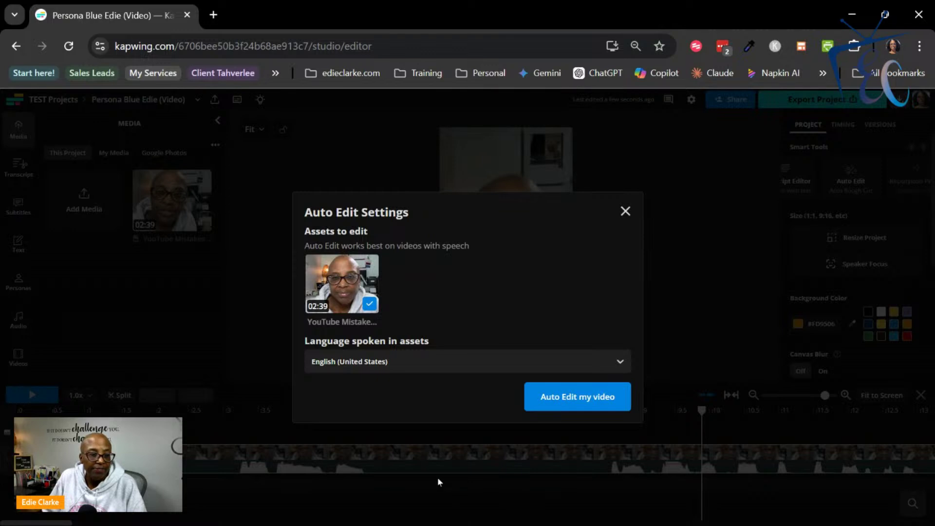
click(585, 411)
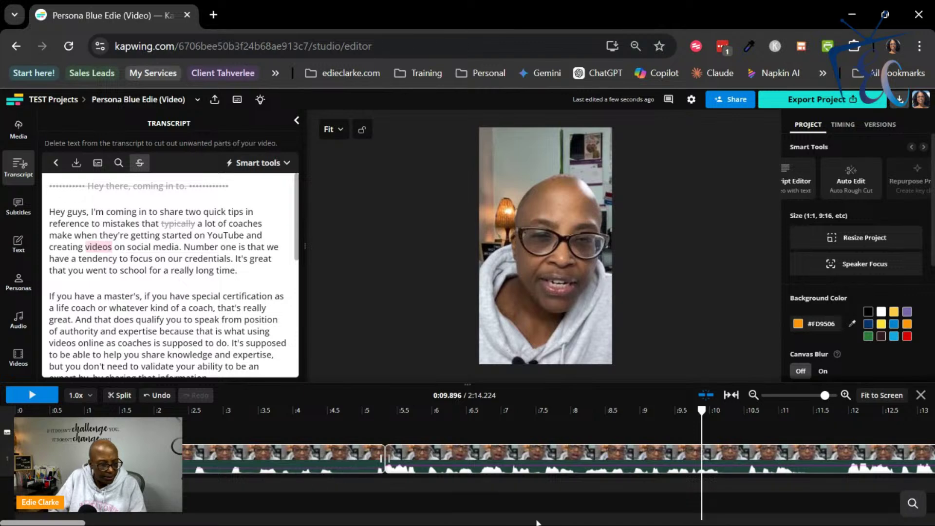
Fit more of the auto-edited clips in the timeline and play the video from the beginning to review the cuts
drag(825, 395, 795, 398)
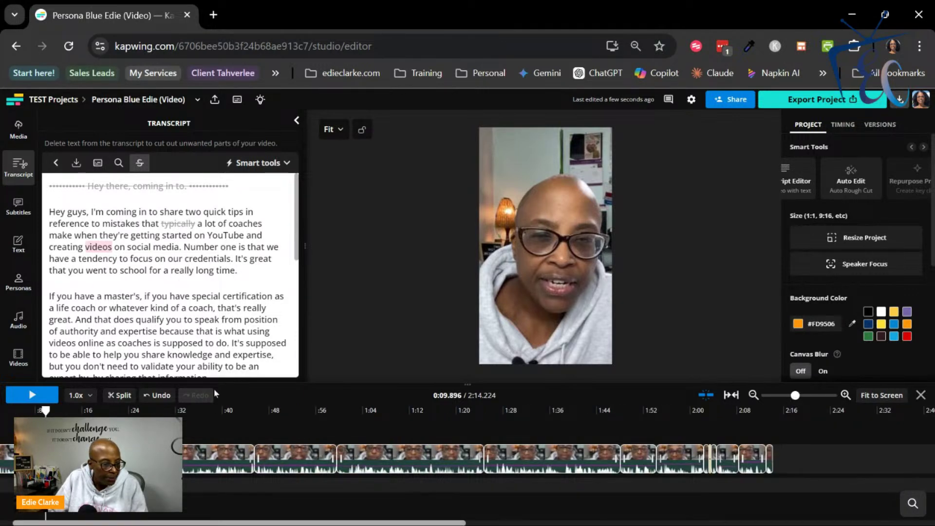
drag(45, 411, 3, 418)
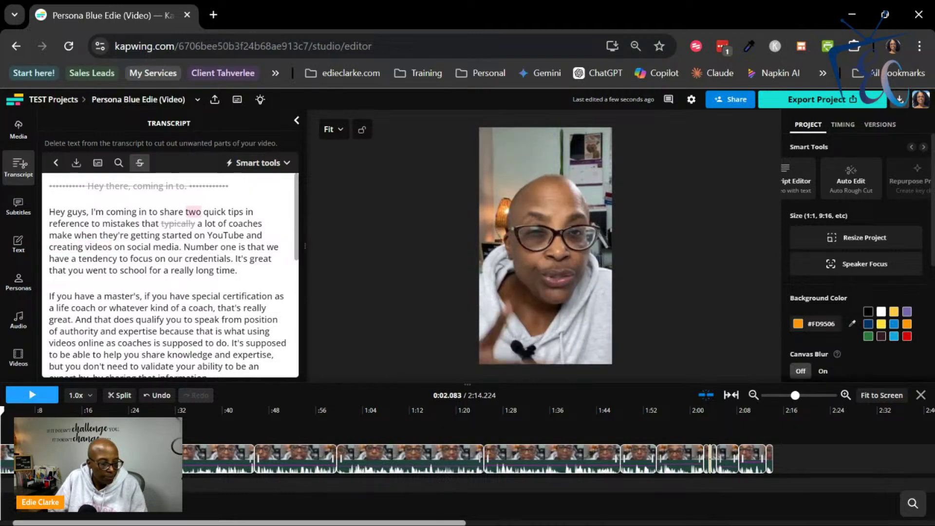
mouse_move(258, 524)
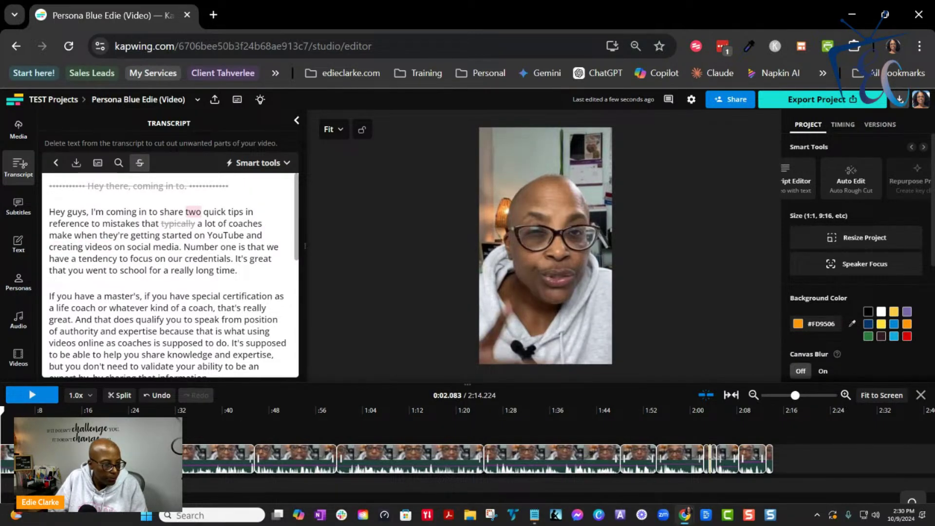
click(33, 396)
click(32, 395)
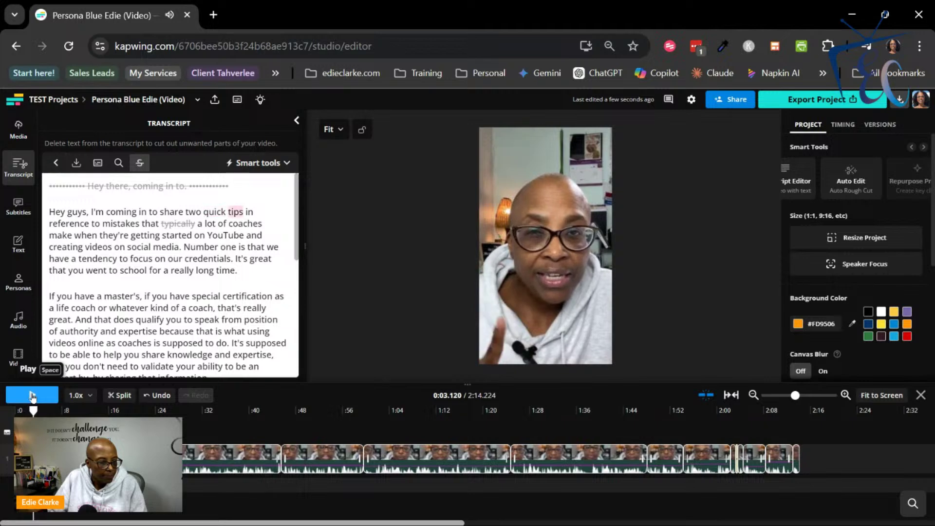
drag(33, 412, 19, 411)
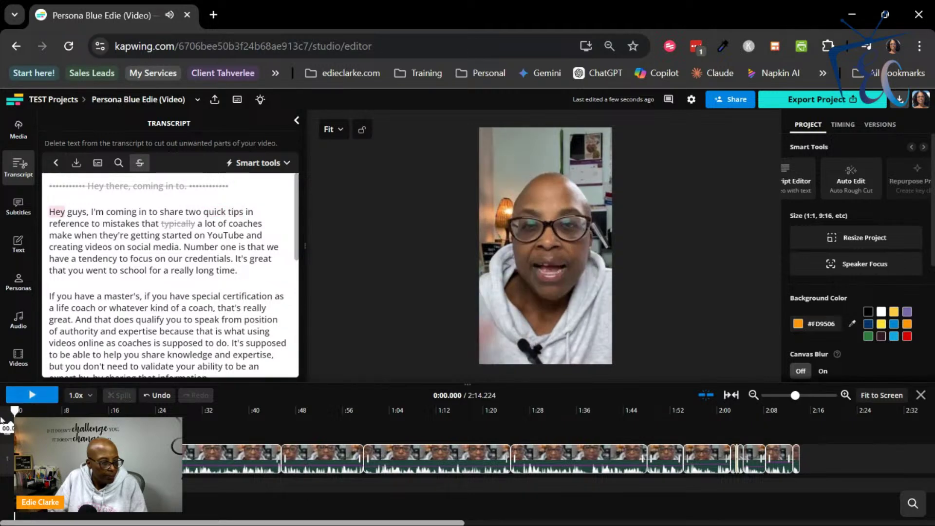
click(32, 396)
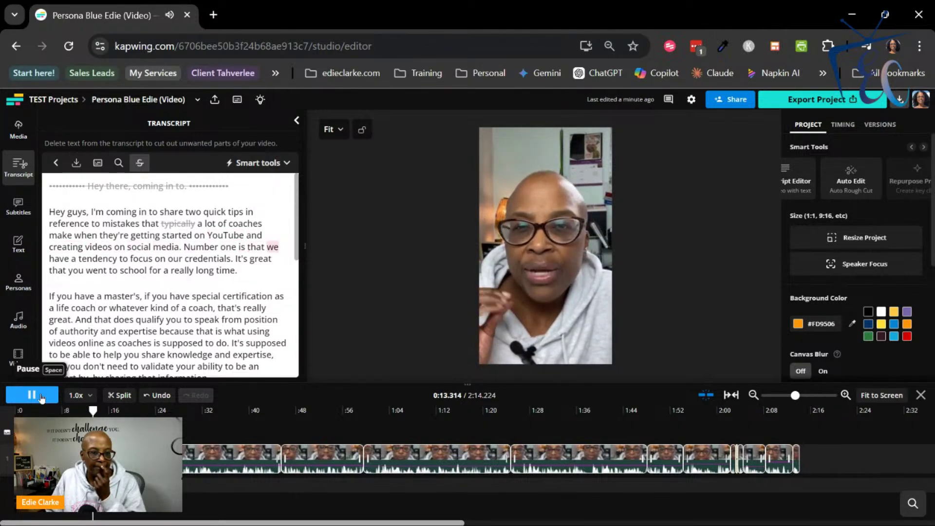
click(41, 398)
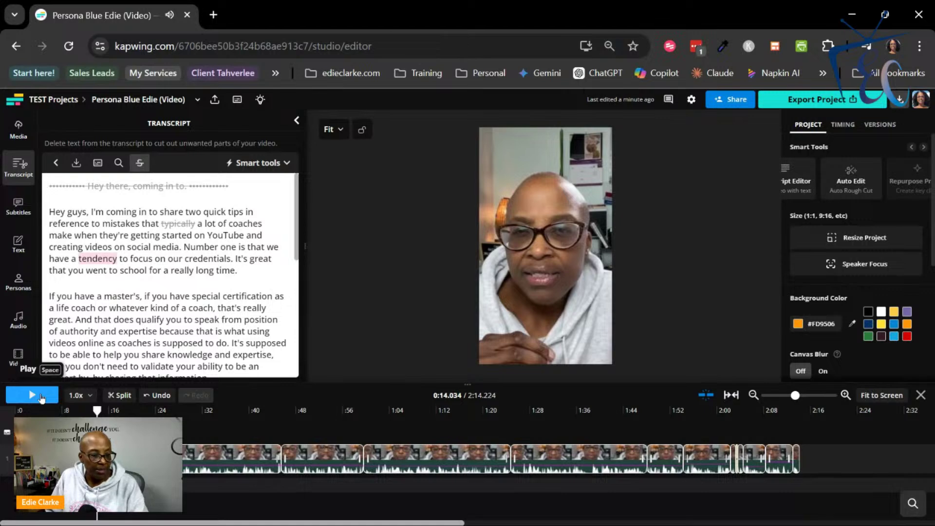
Undo the Auto Edit cuts
key(ctrl+z)
key(ctrl+z)
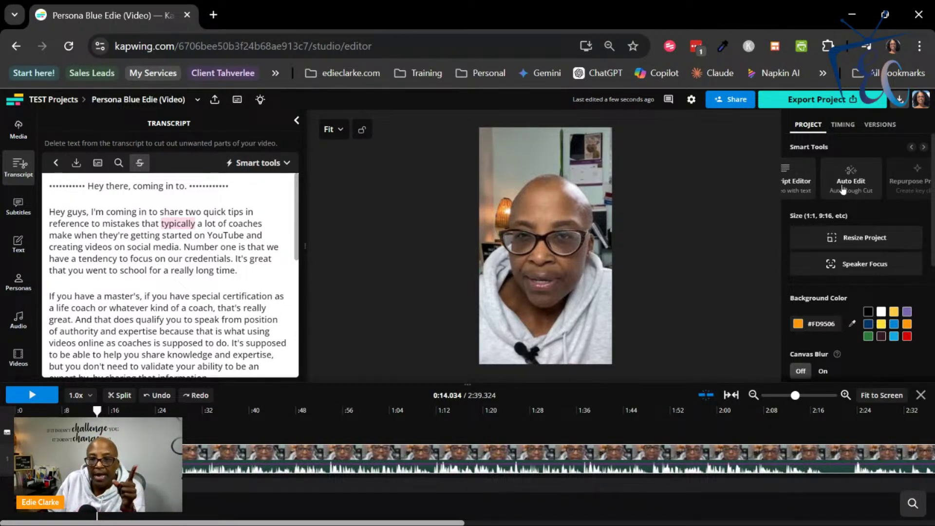
Apply Clean Audio to the whole video clip to remove its background noise
click(777, 466)
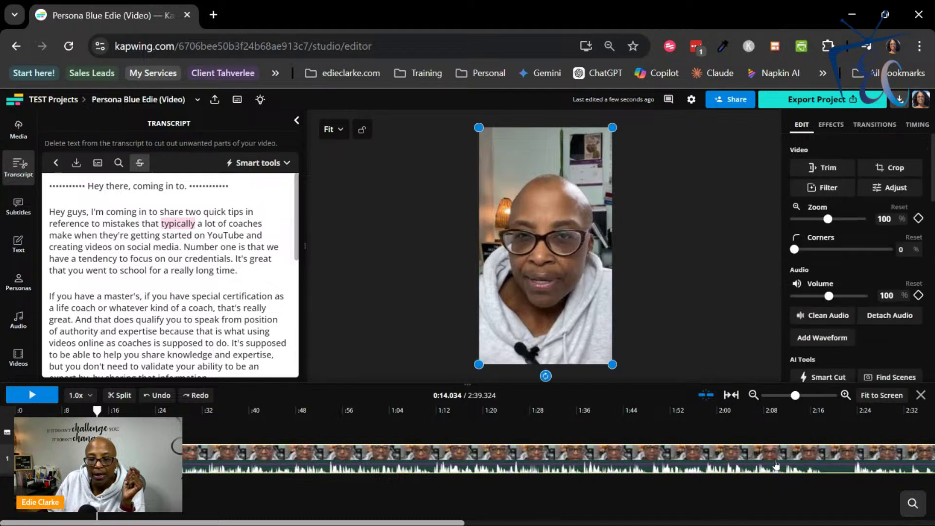
click(835, 317)
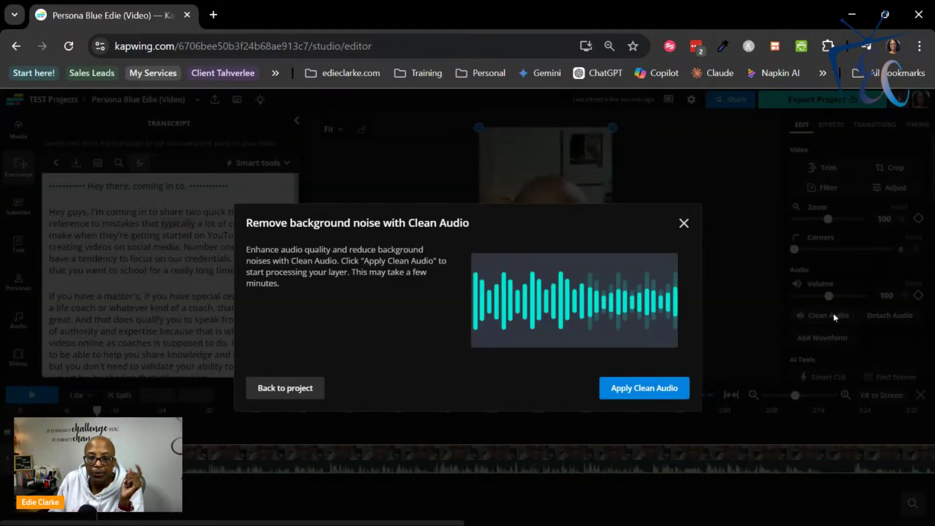
click(653, 389)
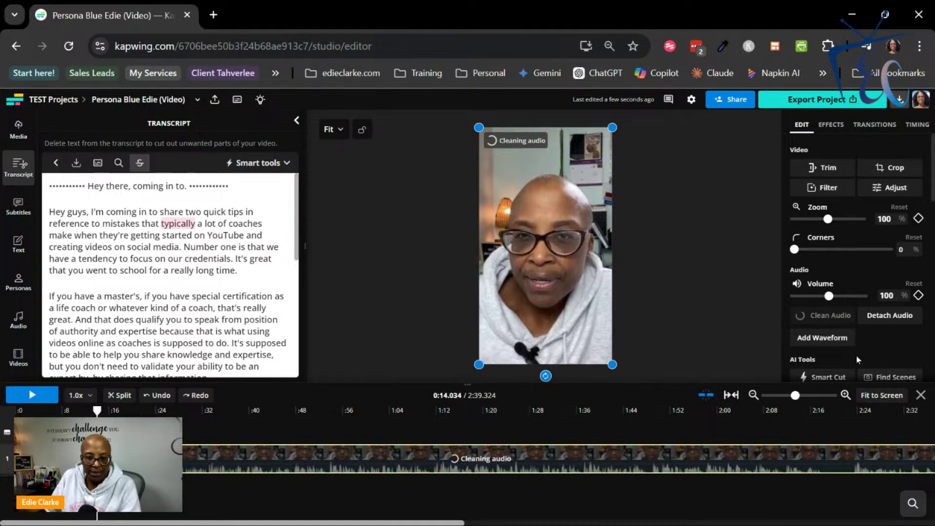
scroll(791, 352, down, 7)
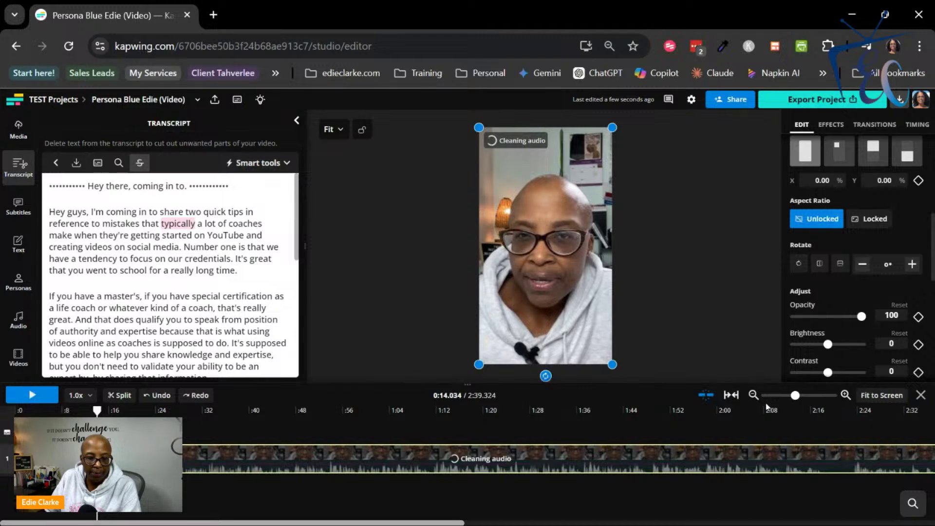
mouse_move(444, 523)
mouse_down()
mouse_move(755, 525)
mouse_move(441, 525)
mouse_up()
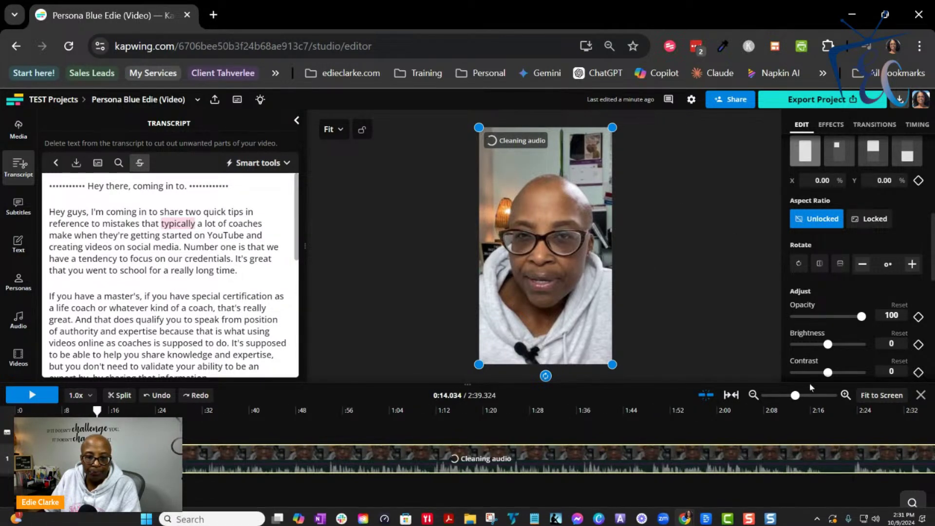
scroll(844, 222, up, 4)
scroll(843, 222, up, 2)
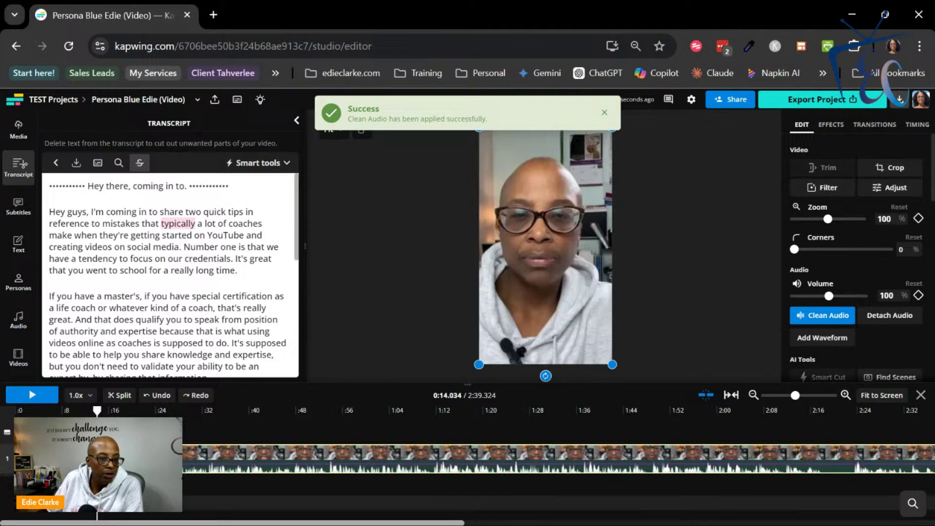
Move the playhead back to the start of the timeline
drag(97, 412, 2, 415)
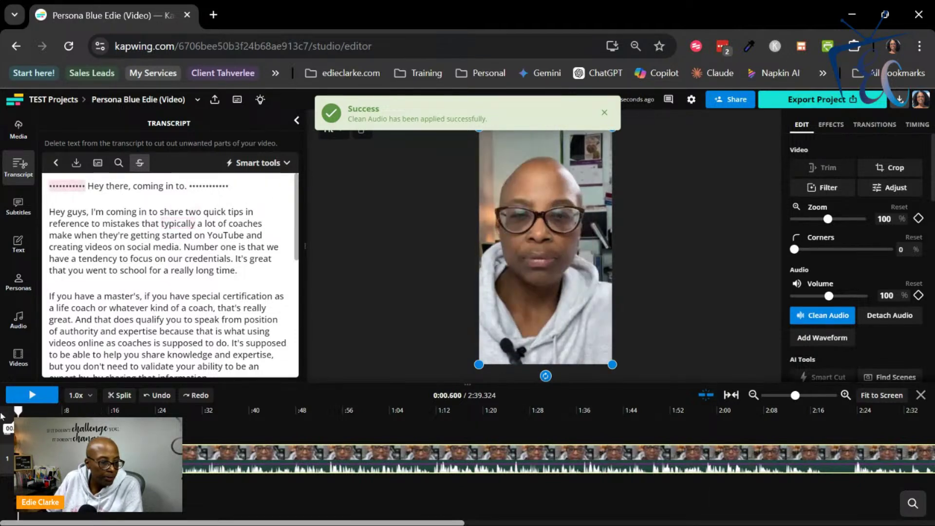
click(62, 411)
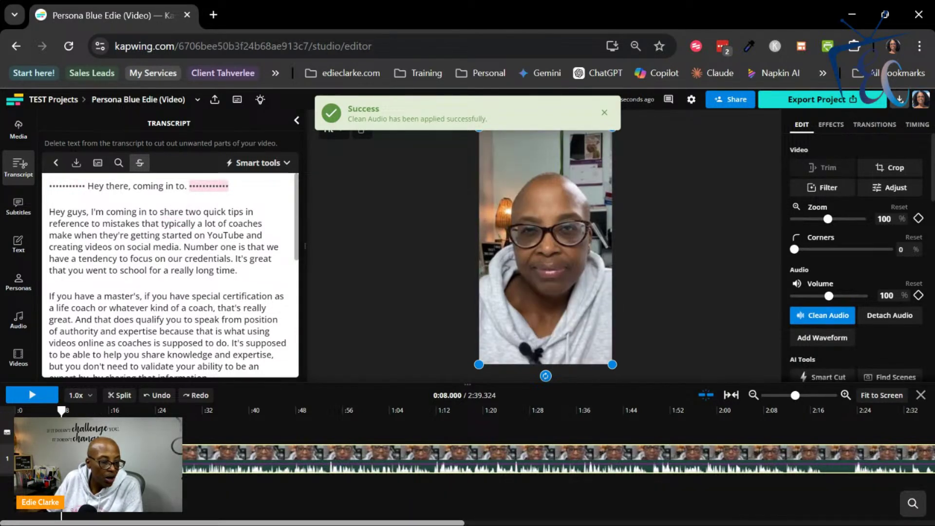
drag(62, 412, 4, 417)
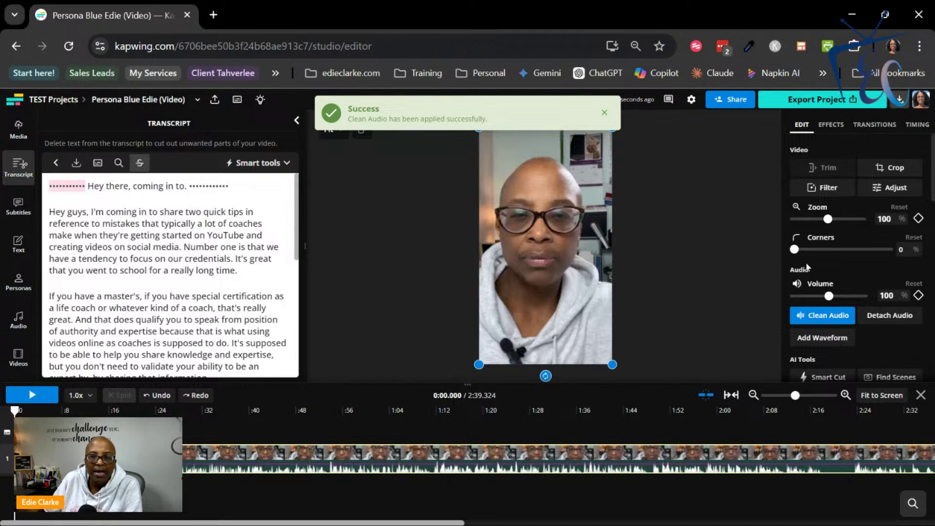
Deselect the clip and run Auto Edit again on the cleaned video with English (United States) as the spoken language
click(759, 491)
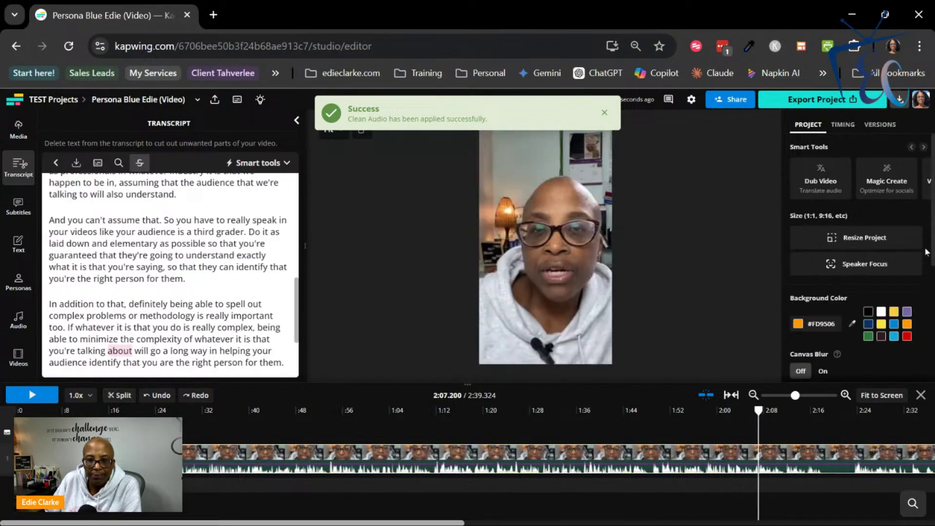
click(924, 148)
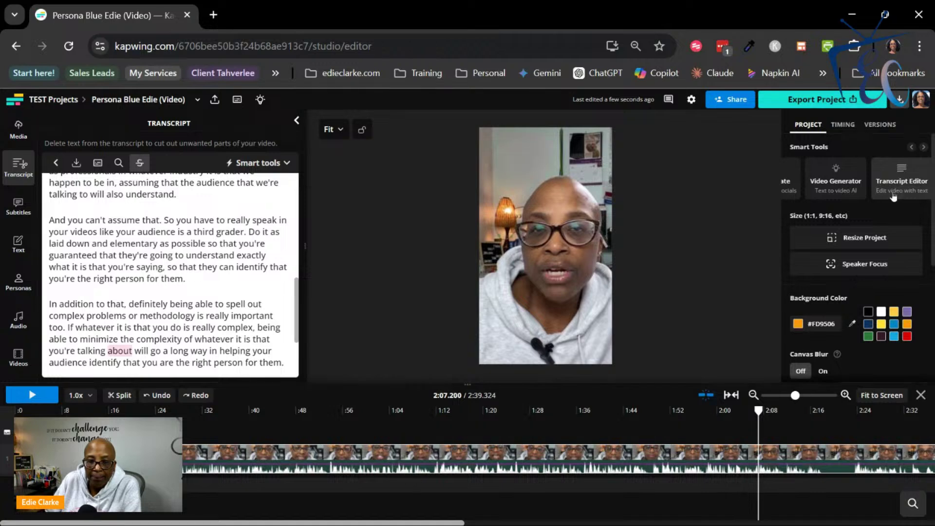
click(911, 147)
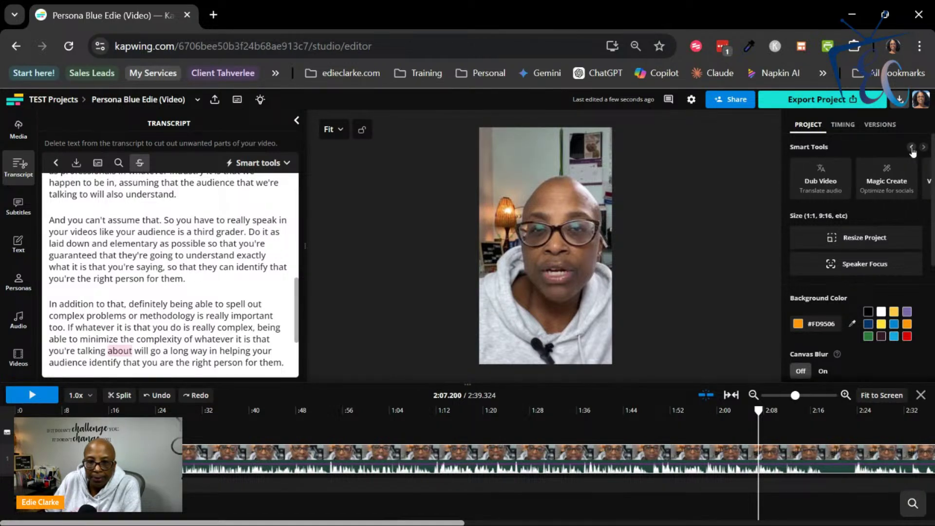
click(924, 148)
click(924, 148)
click(923, 148)
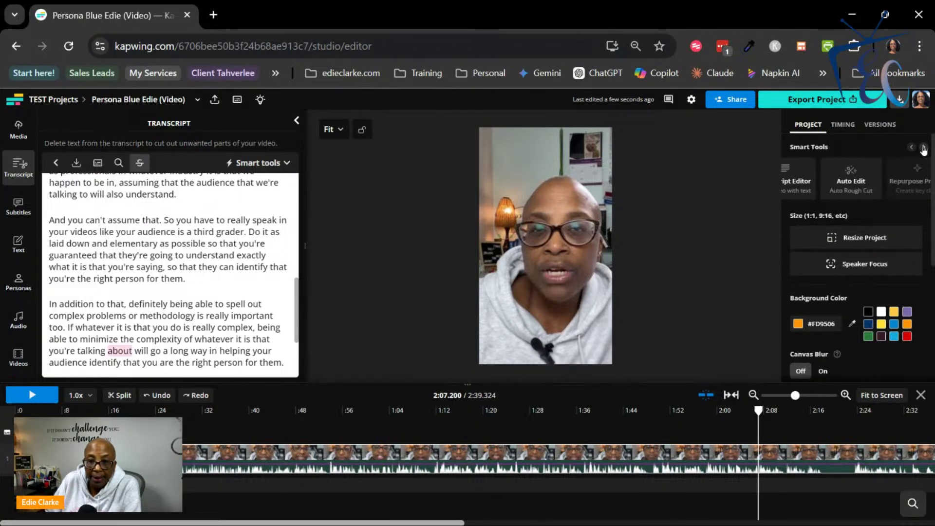
click(851, 176)
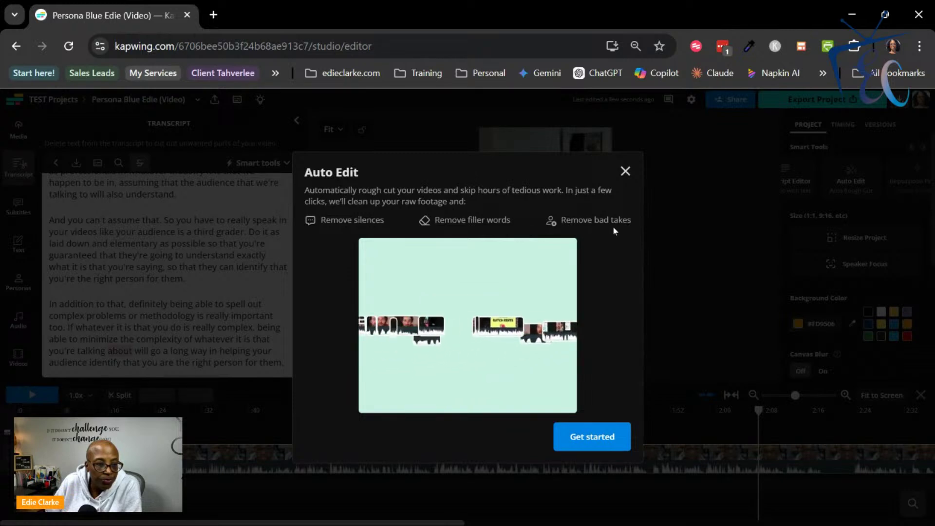
click(594, 436)
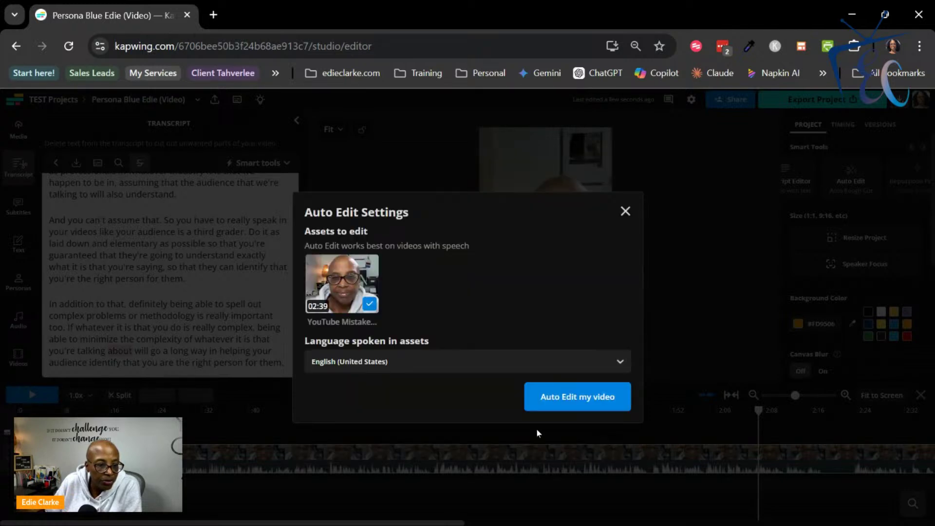
click(584, 399)
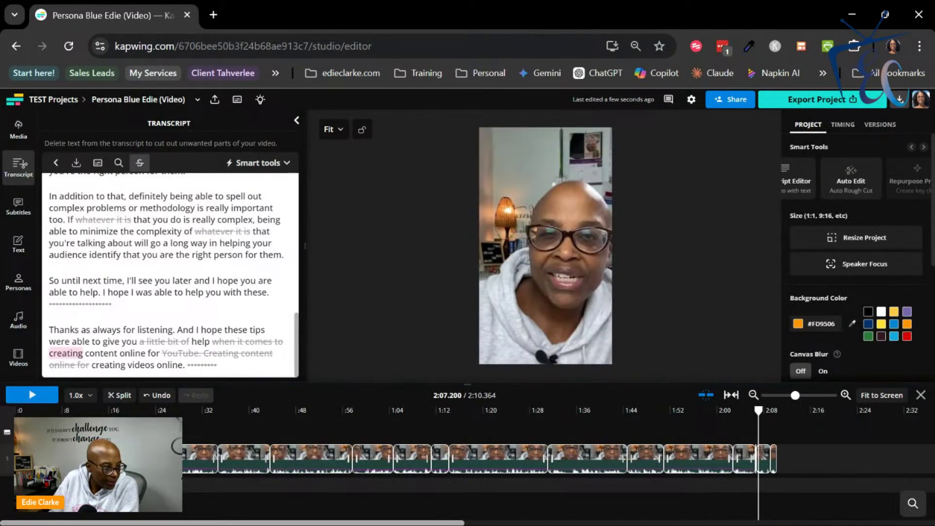
Play the opening seconds of the newly auto-edited video from the beginning
click(28, 411)
click(19, 411)
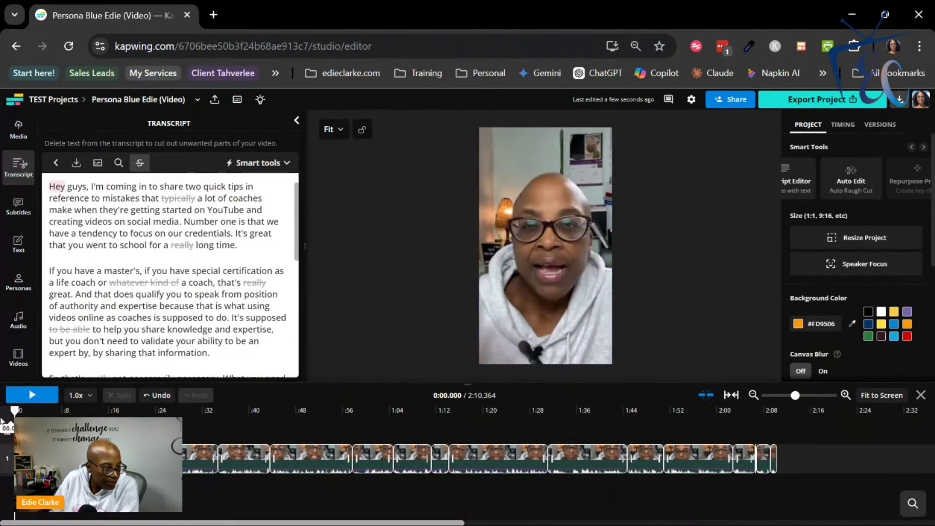
click(32, 396)
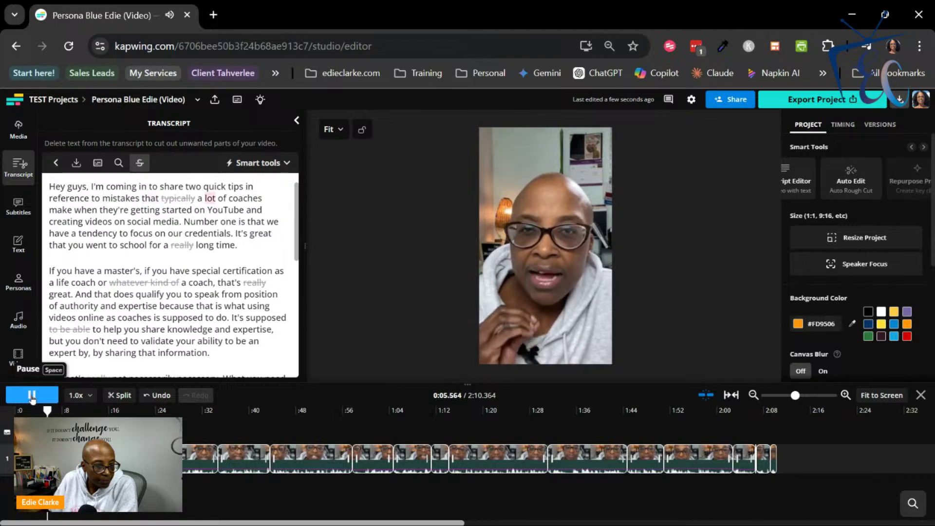
click(32, 396)
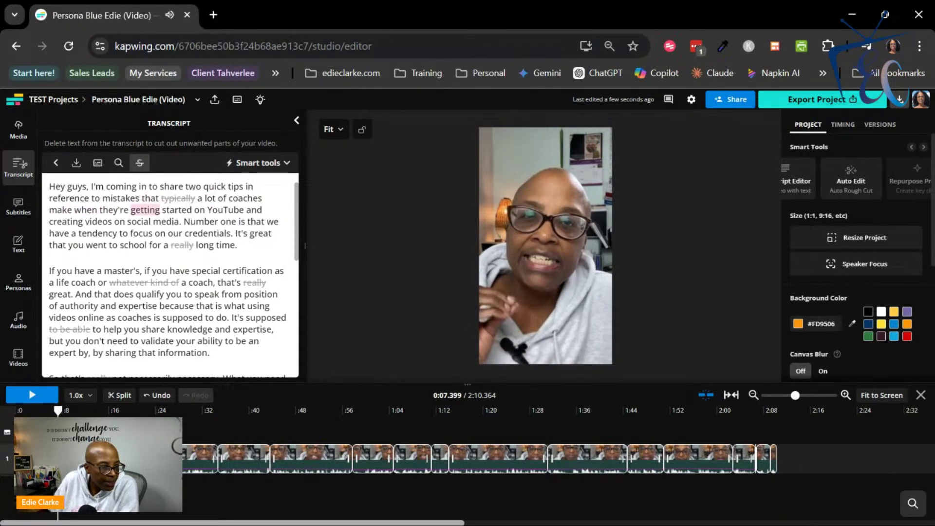
Restore the cut word "typically" in the transcript's first paragraph and replay the video from the beginning to check it
click(191, 200)
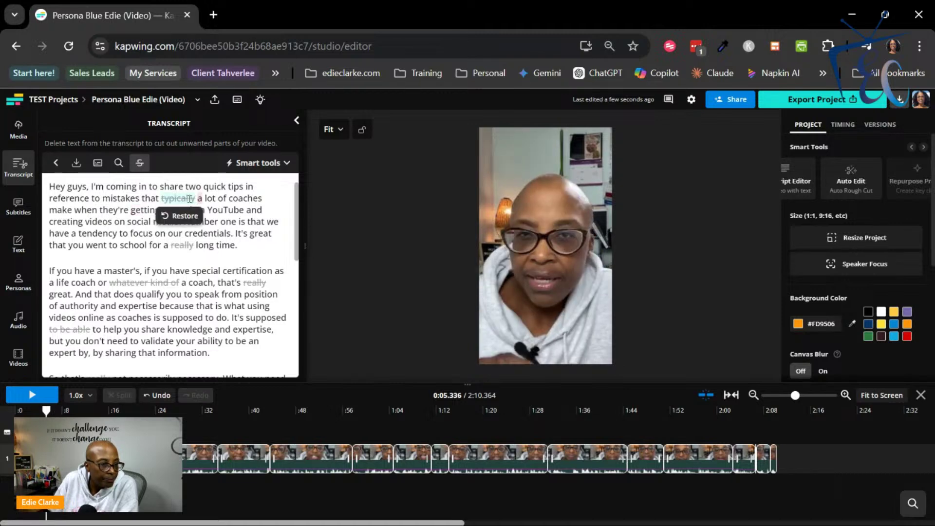
click(180, 216)
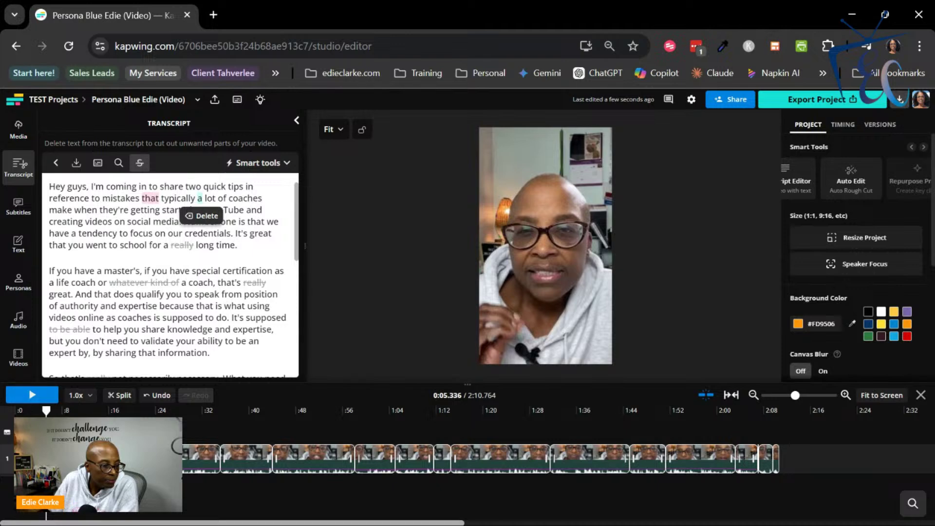
drag(47, 411, 7, 412)
click(32, 399)
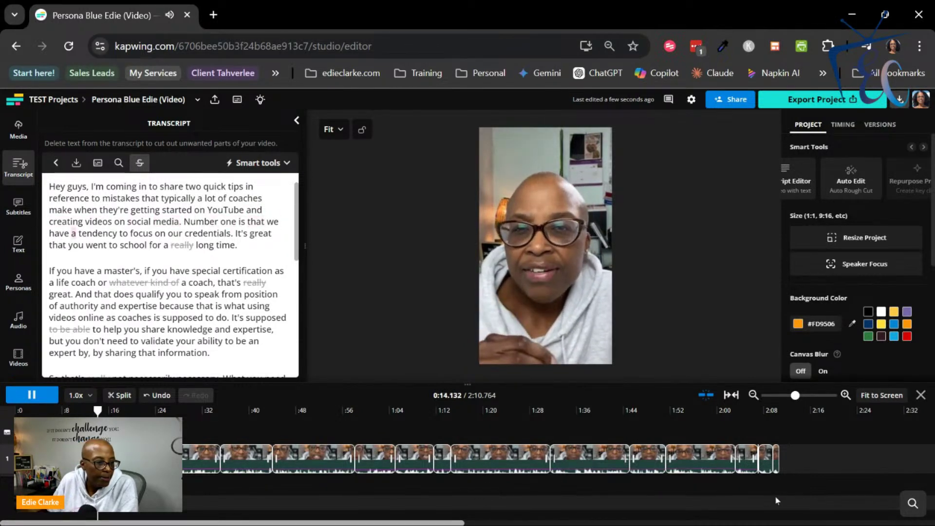
click(32, 395)
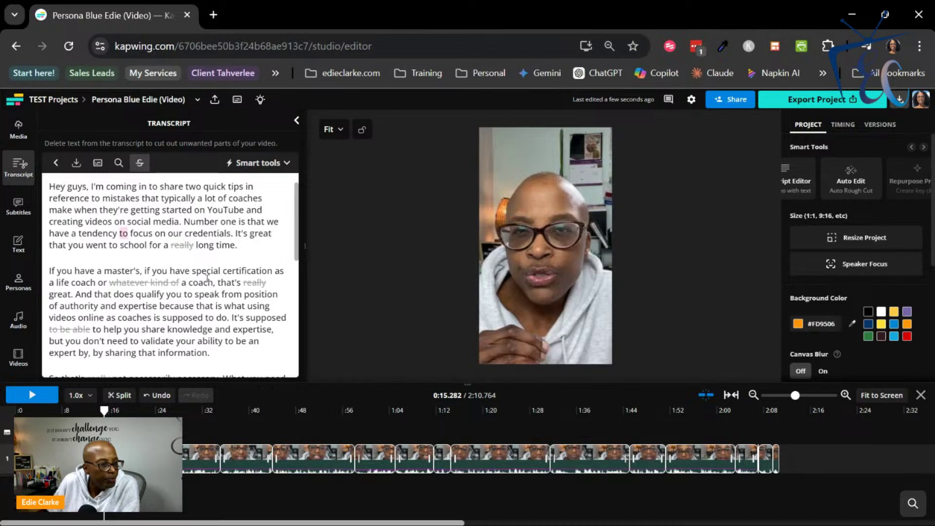
Examine the struck-through words in the rest of the transcript and dismiss the e-mail notification
scroll(207, 278, down, 3)
scroll(208, 278, down, 2)
scroll(207, 278, down, 2)
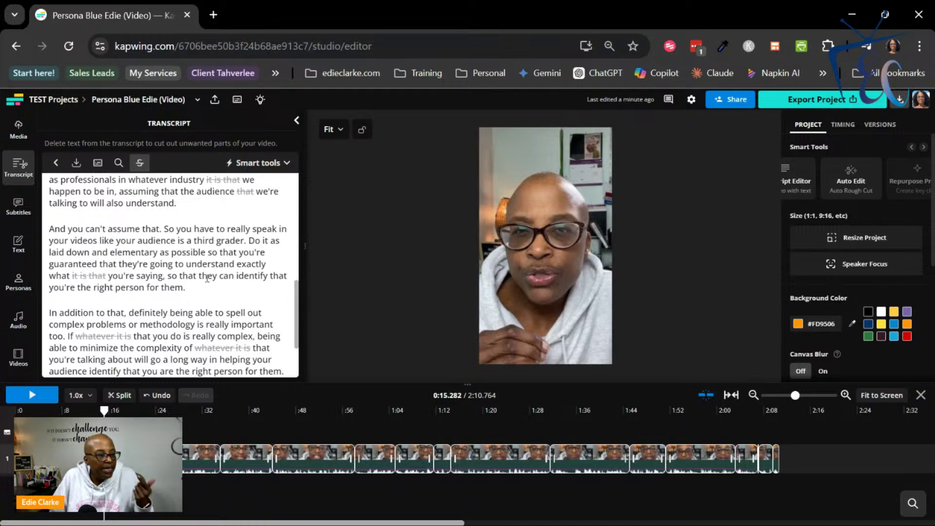
scroll(253, 265, up, 3)
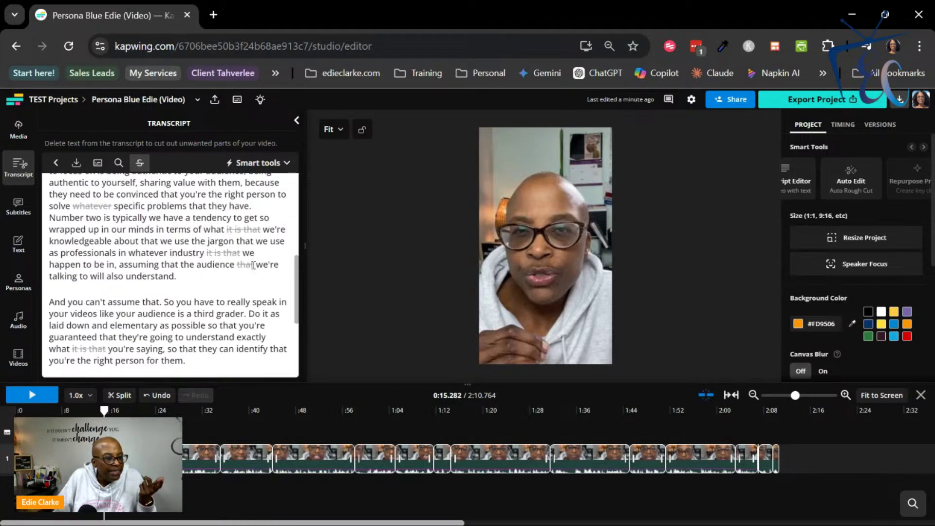
scroll(266, 263, up, 3)
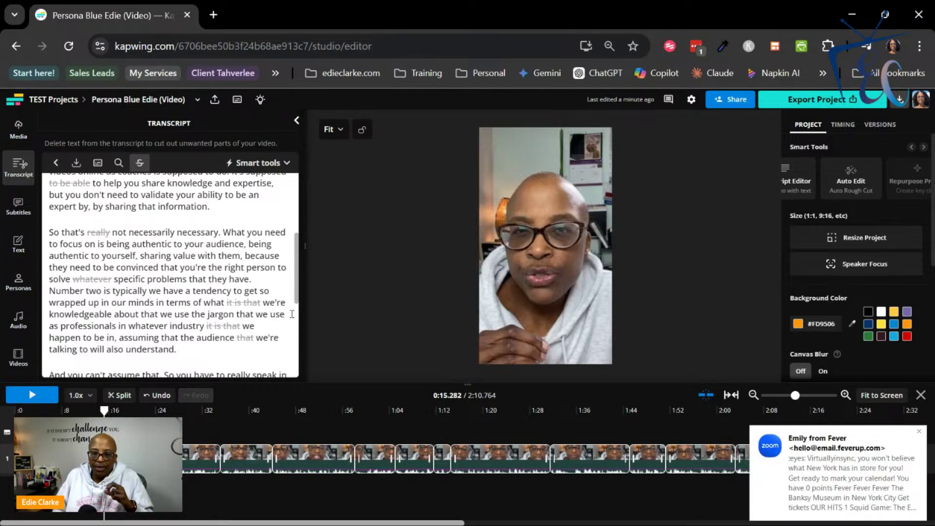
click(920, 433)
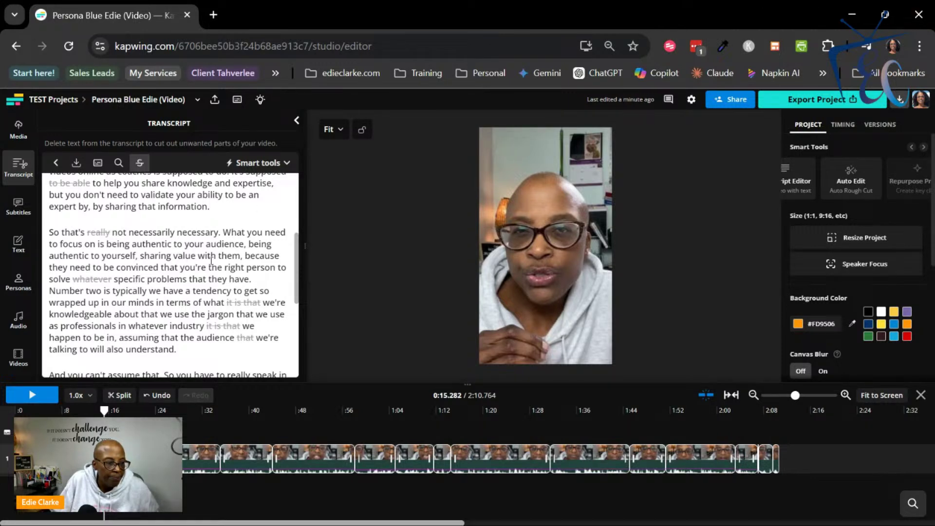
Delete the transcript's last two paragraphs, from "So until next time" through "creating videos online", to cut them from the video
scroll(212, 262, down, 1)
scroll(212, 261, down, 5)
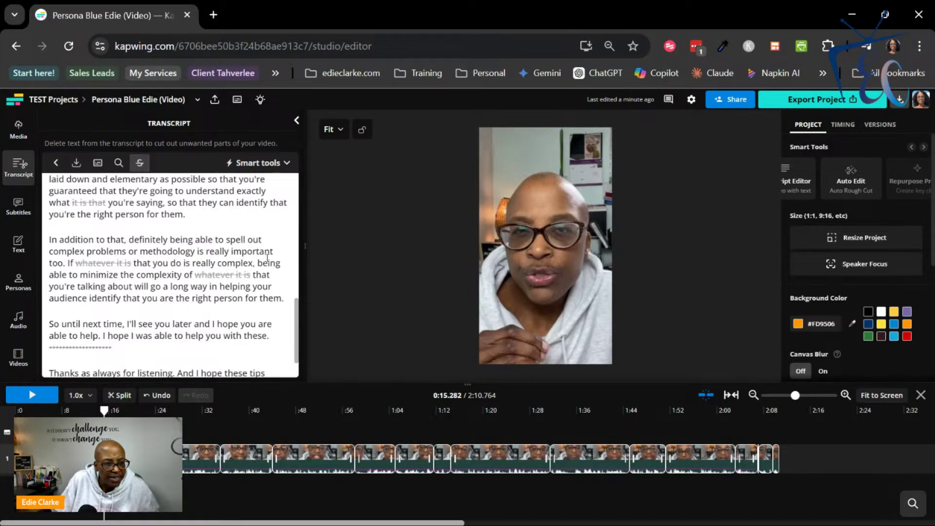
scroll(267, 258, down, 1)
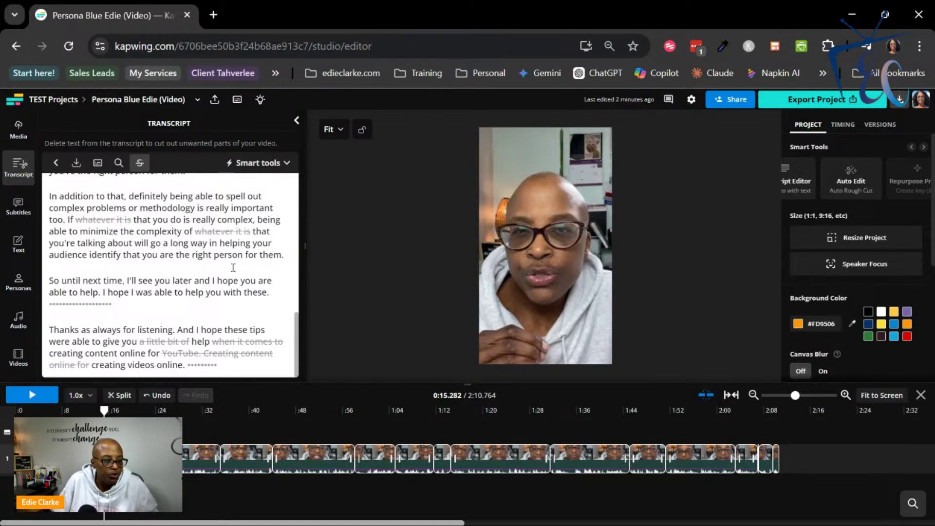
drag(47, 282, 218, 382)
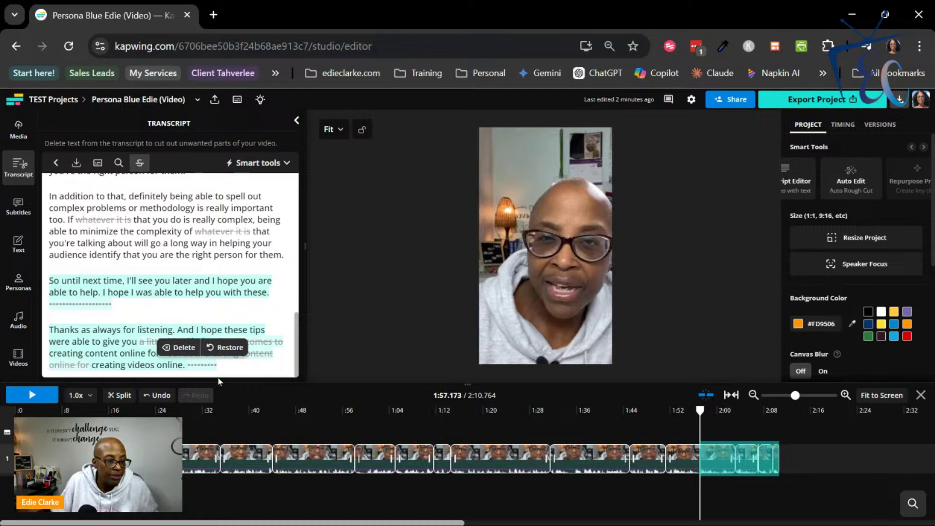
click(183, 347)
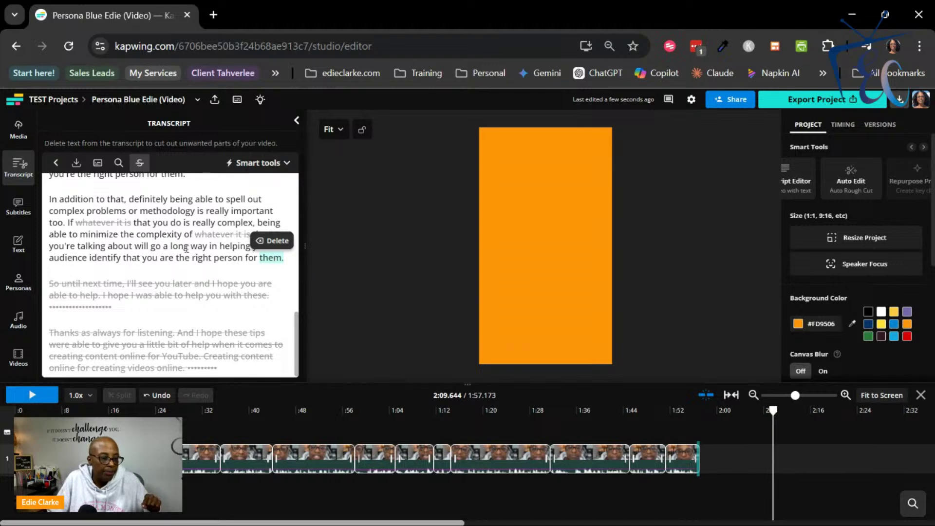
Play the video from the paragraph starting "In addition to that" to check its cuts
click(51, 199)
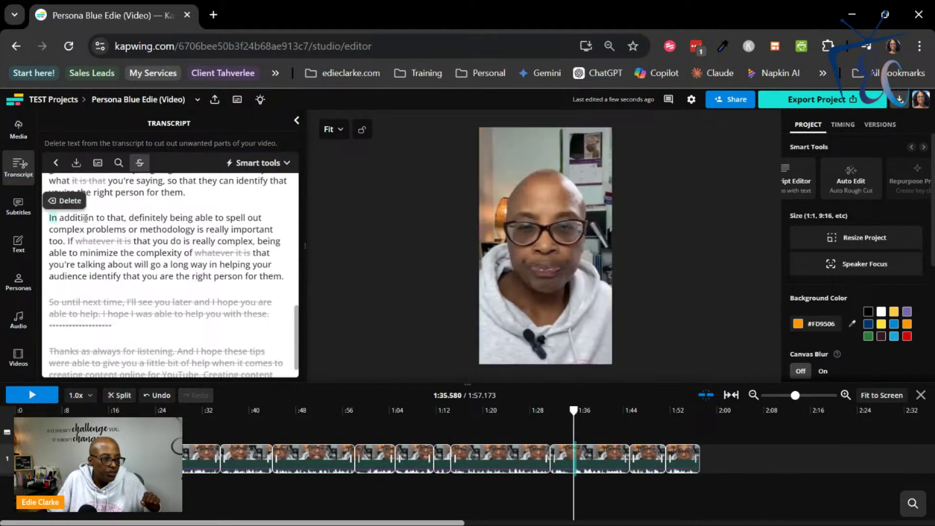
click(33, 396)
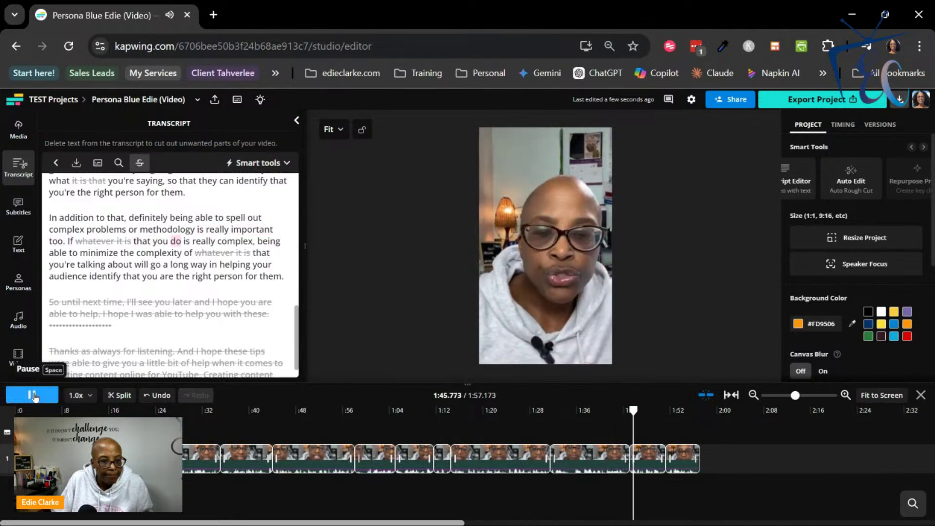
click(33, 395)
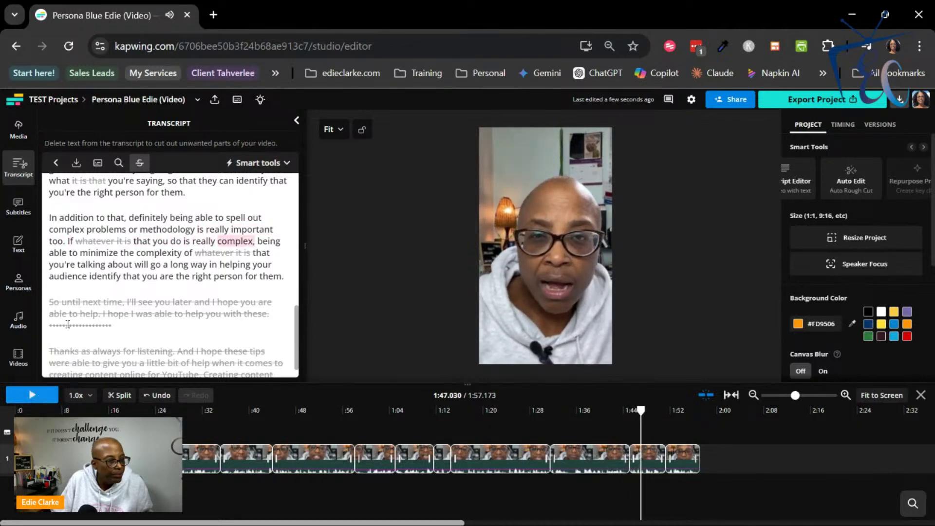
Restore the cut phrase "whatever it is" before "that you do is really complex" and play on to the end of the video
click(127, 241)
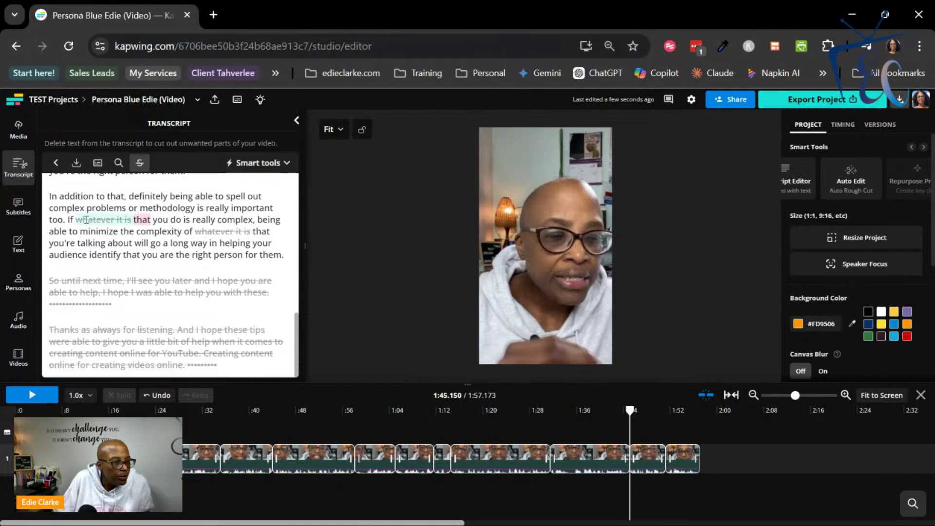
click(97, 204)
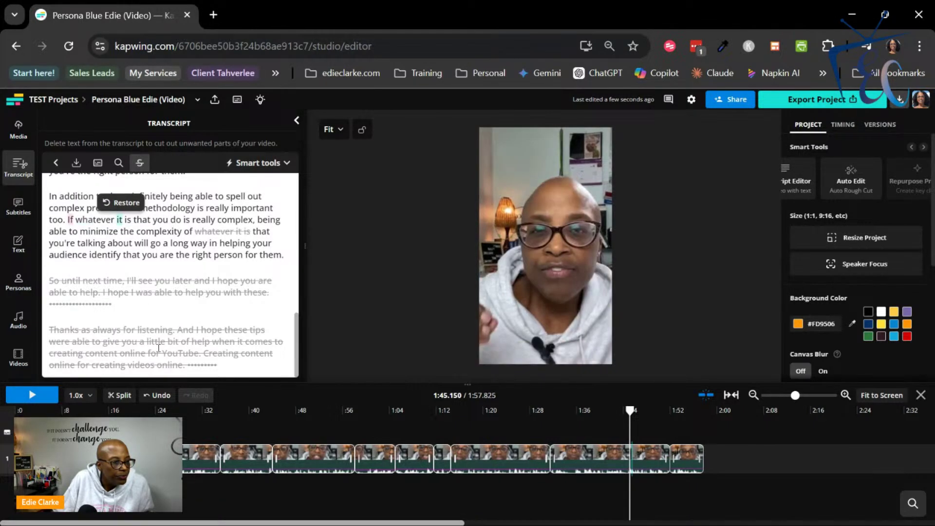
click(33, 397)
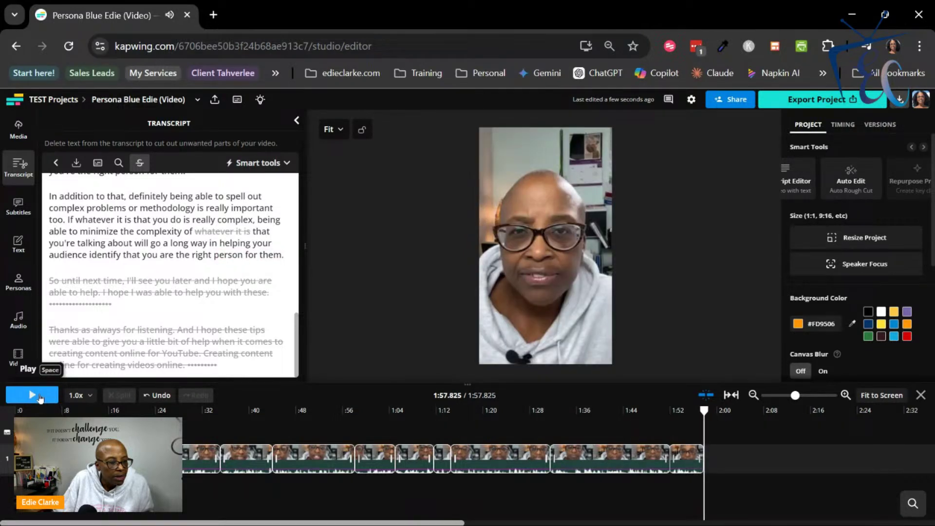
Replay the video's ending from "that you're talking about" and return the playhead to the start of the timeline
double_click(270, 230)
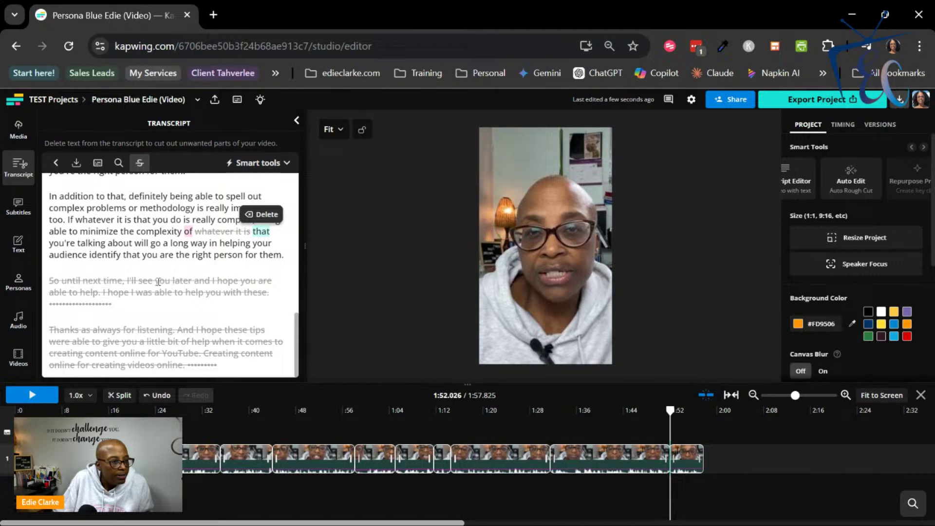
scroll(51, 231, up, 1)
scroll(52, 232, up, 3)
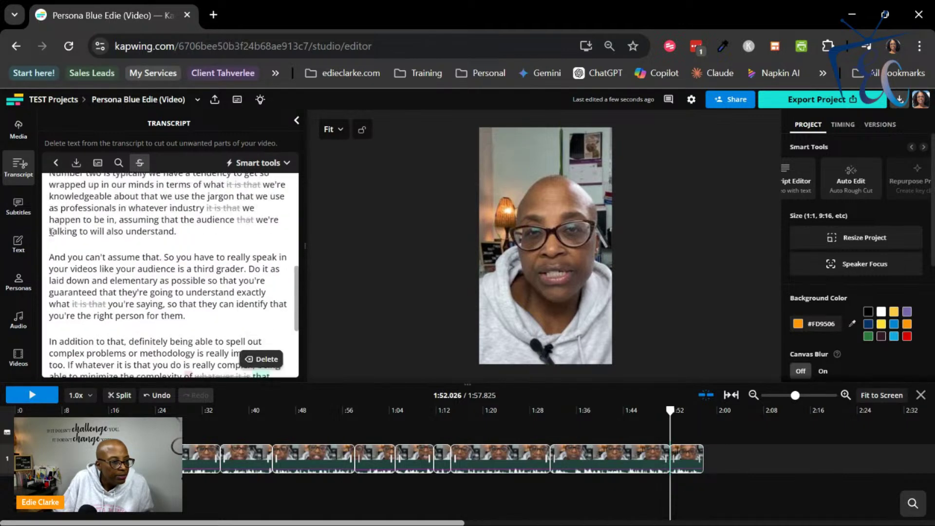
scroll(51, 232, down, 3)
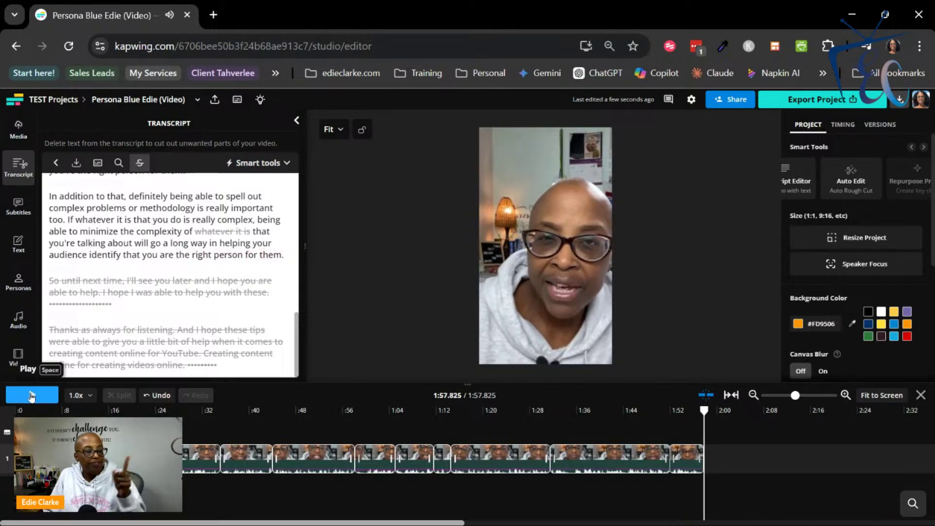
drag(709, 421, 4, 434)
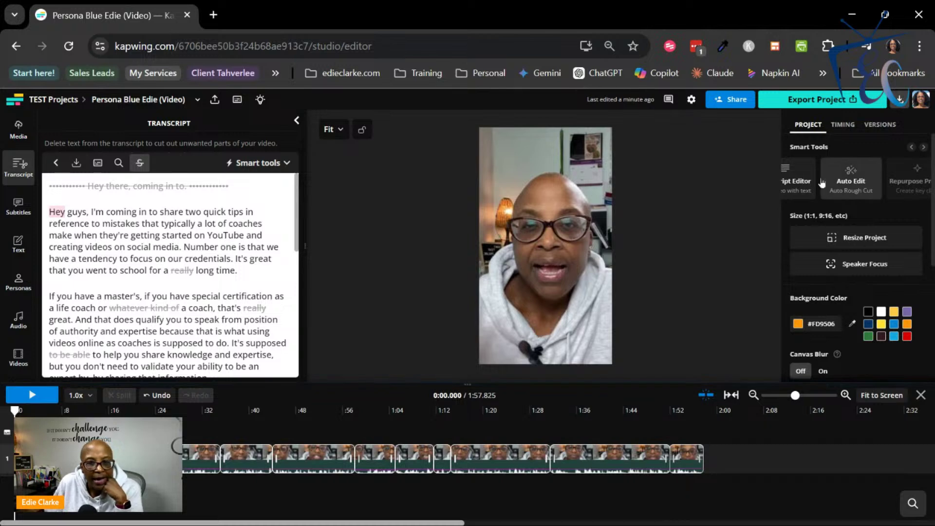
Try to apply the vertical Magic Create style with animated slanted subtitles, using accent color #FD9506
click(912, 147)
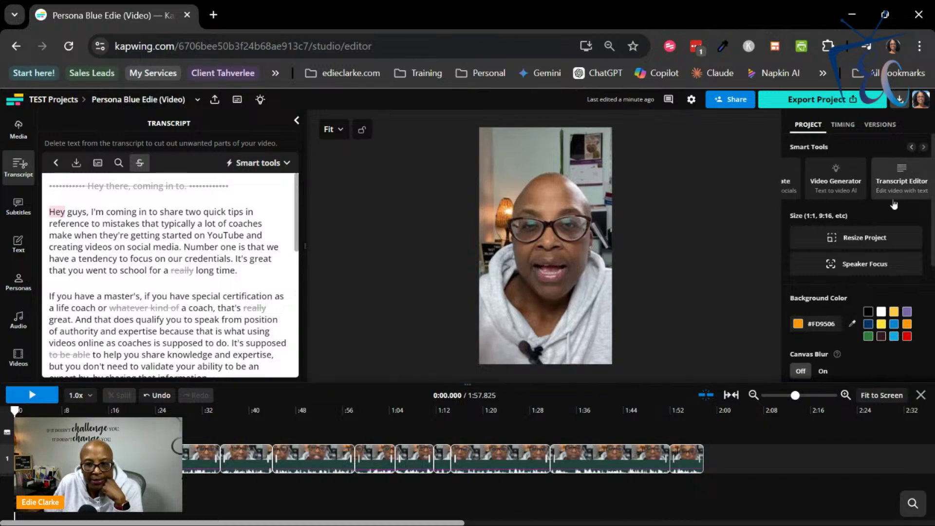
click(912, 148)
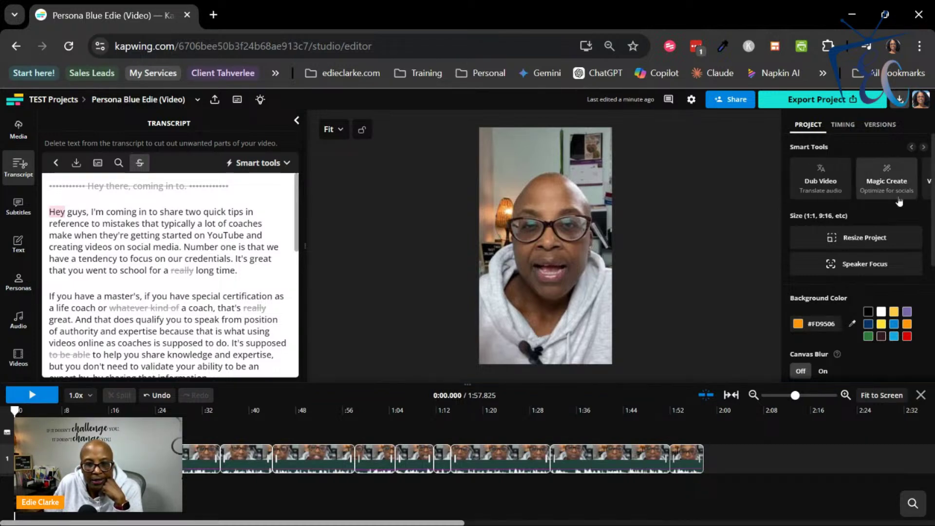
click(886, 183)
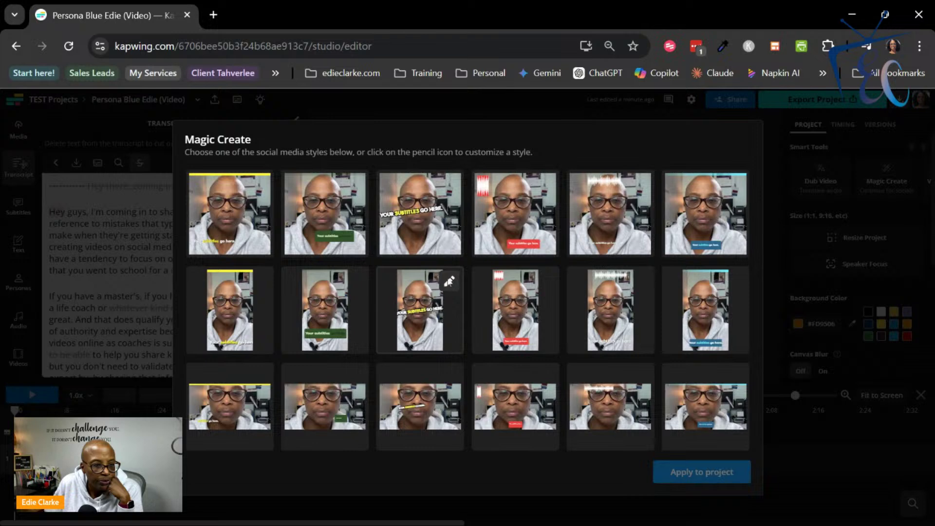
click(450, 281)
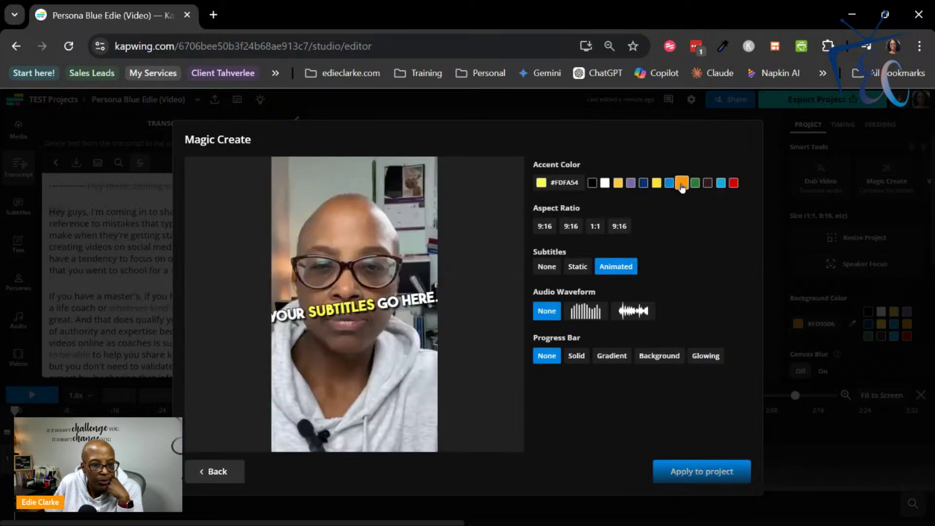
click(683, 183)
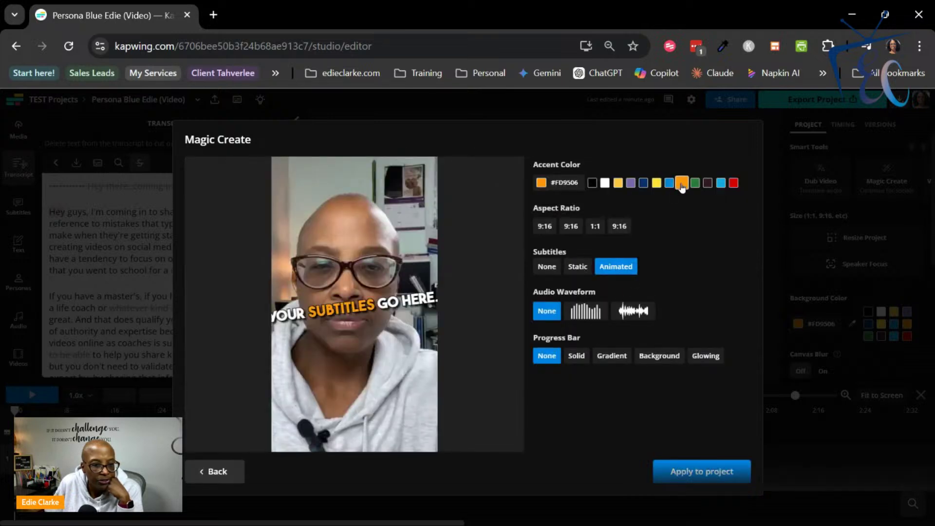
click(685, 472)
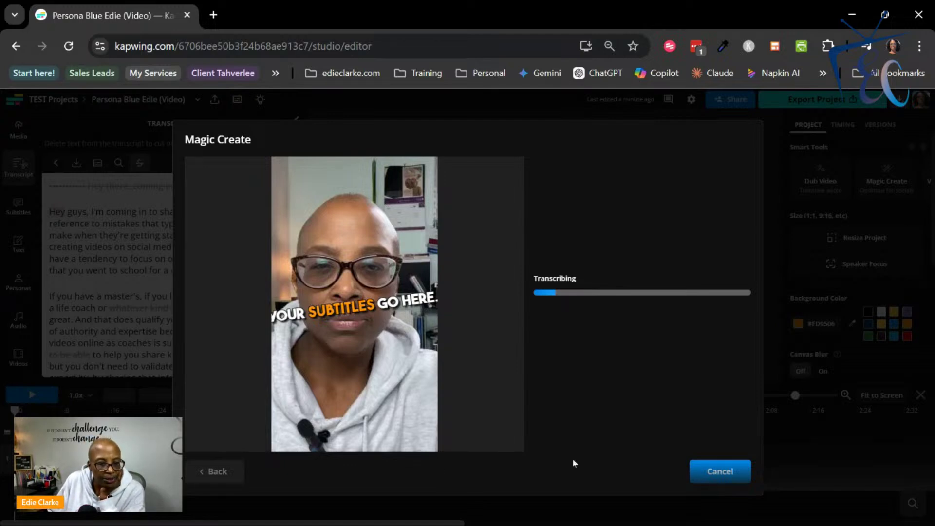
click(711, 472)
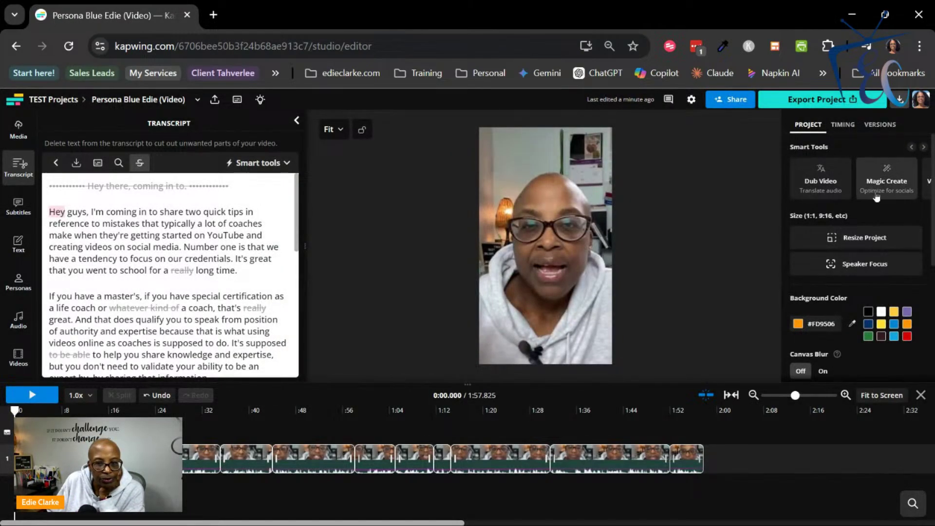
Retry Magic Create with the same animated-subtitle style, accent color #FD9506 and a 9:16 aspect ratio
click(892, 181)
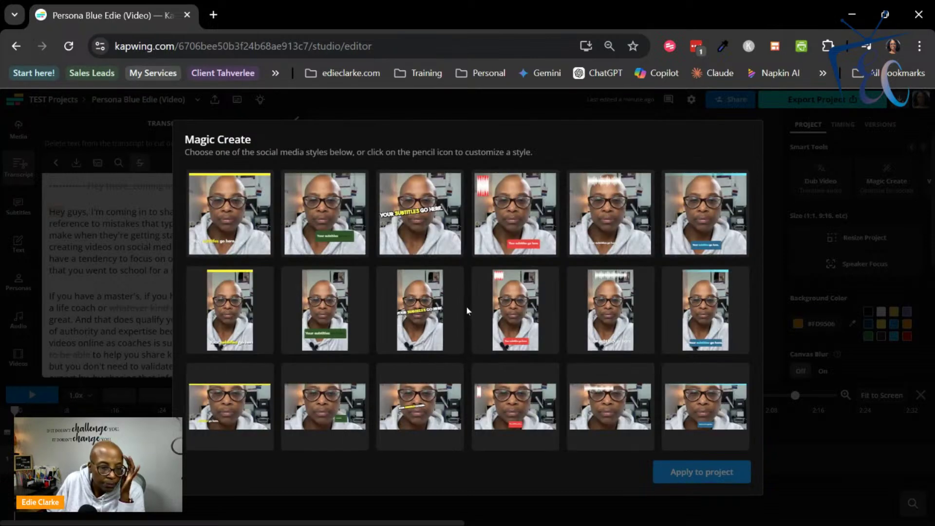
click(449, 281)
click(682, 184)
click(545, 228)
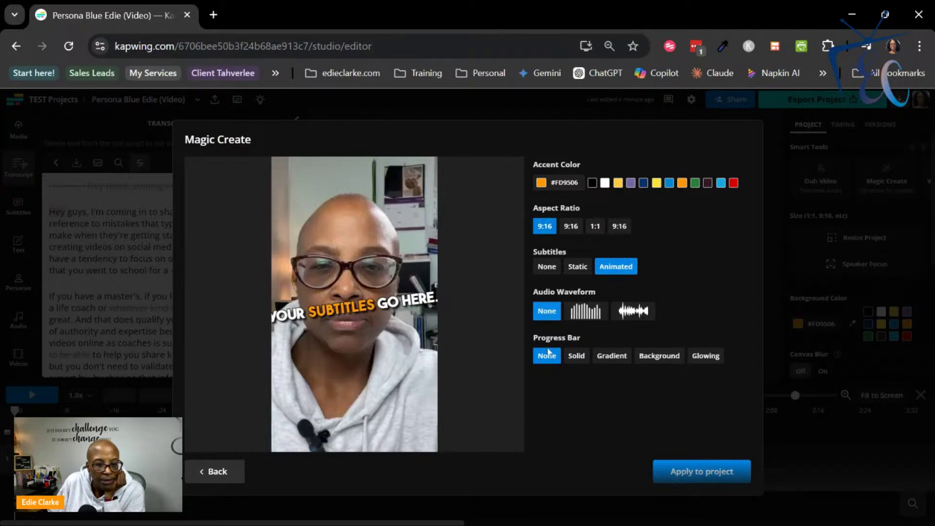
click(685, 472)
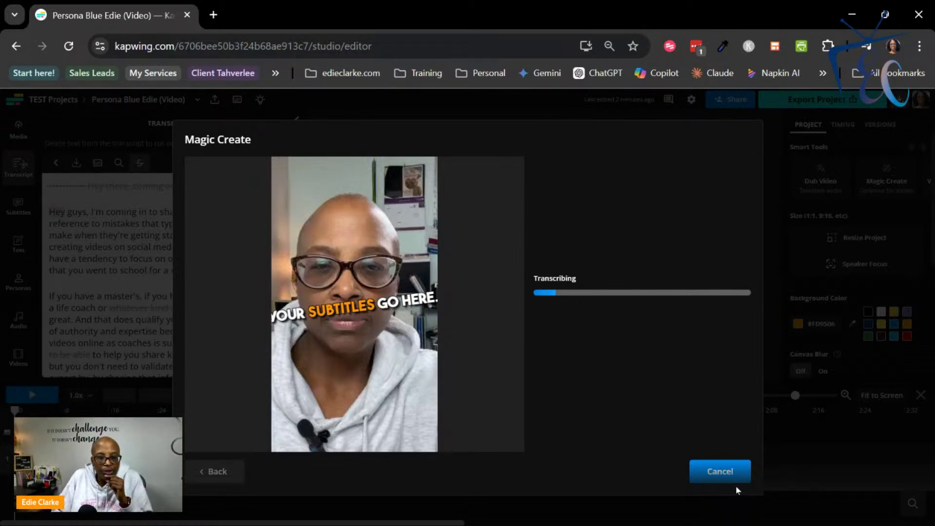
click(719, 471)
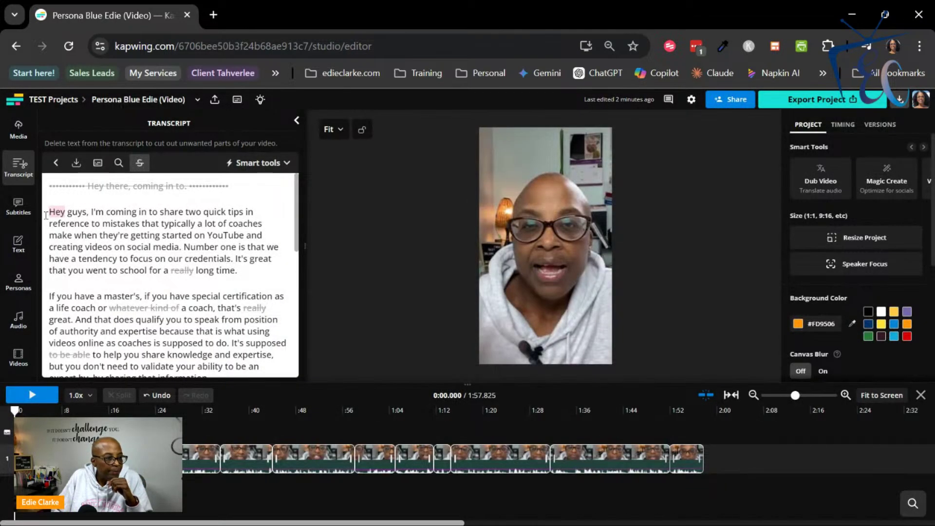
Auto-generate English (United States) subtitles for the video and apply the Spoken brand kit style to them
click(18, 207)
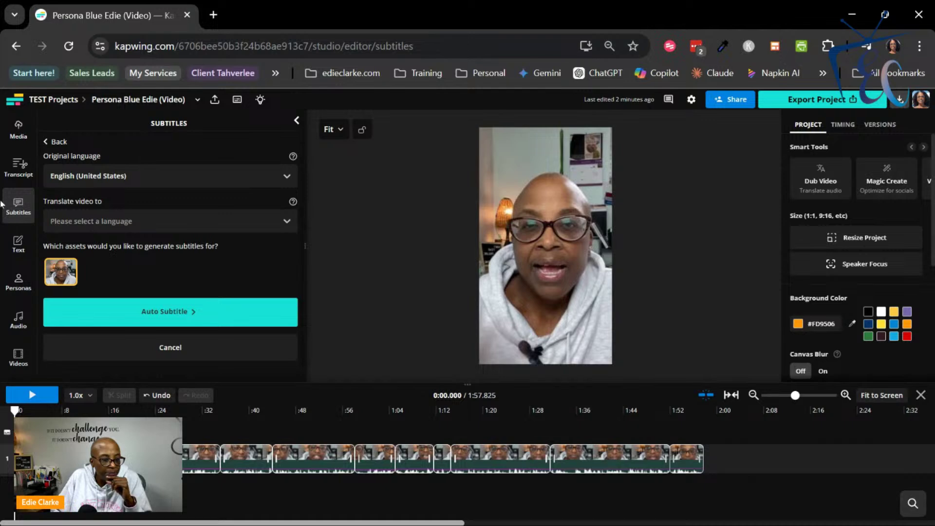
click(176, 313)
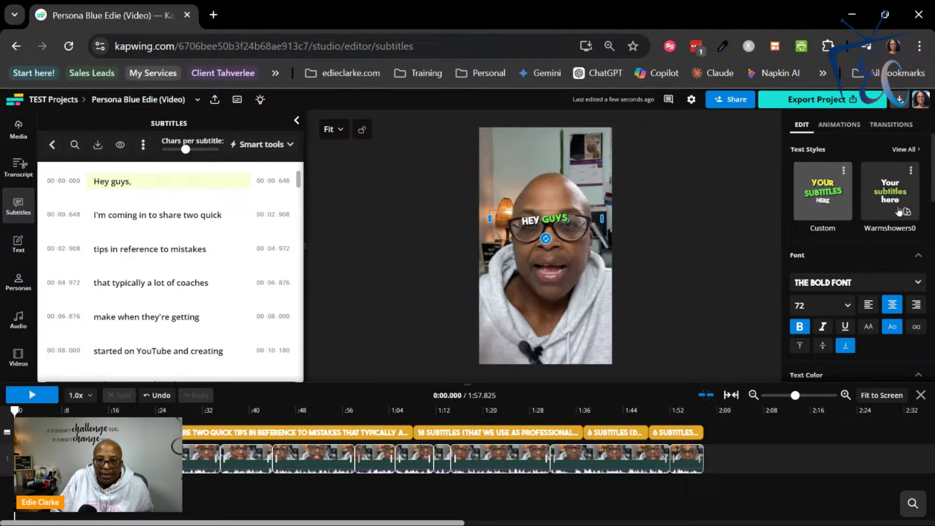
click(906, 151)
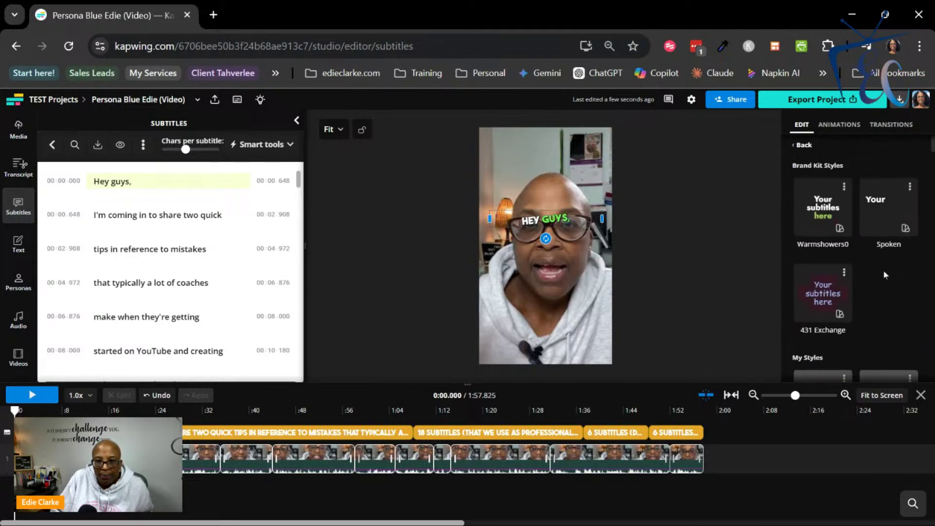
click(886, 209)
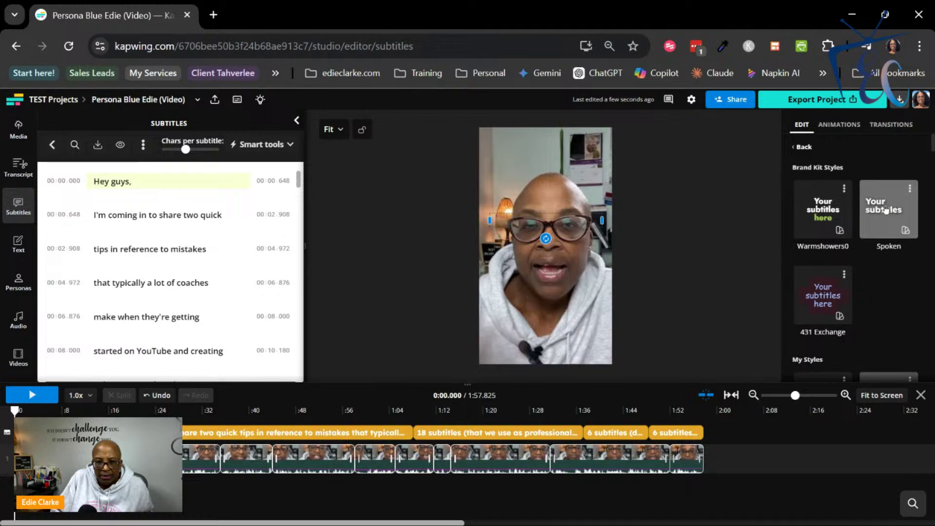
Preview the subtitles at 0:20 and switch them to the saved navy-and-orange "YouTube Mista..." style
click(131, 411)
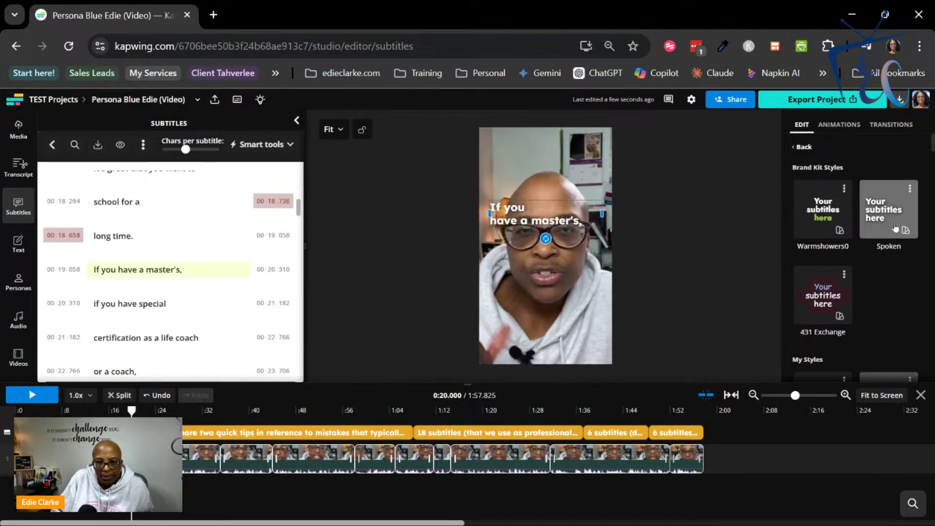
scroll(898, 225, down, 3)
scroll(900, 224, down, 3)
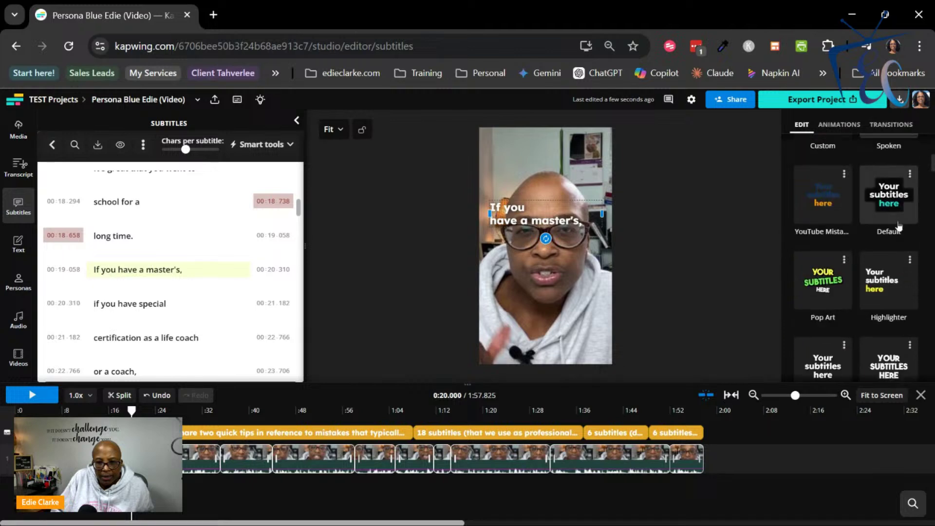
click(824, 195)
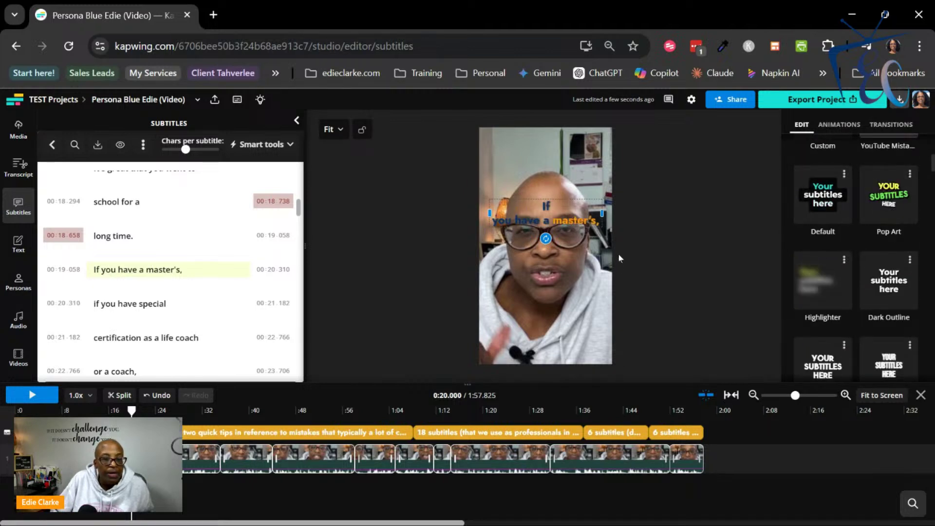
Show the YouTube safe zone near the video's end and fit the subtitle box inside it, just above the lower overlay
click(688, 497)
scroll(894, 300, down, 3)
scroll(893, 300, up, 2)
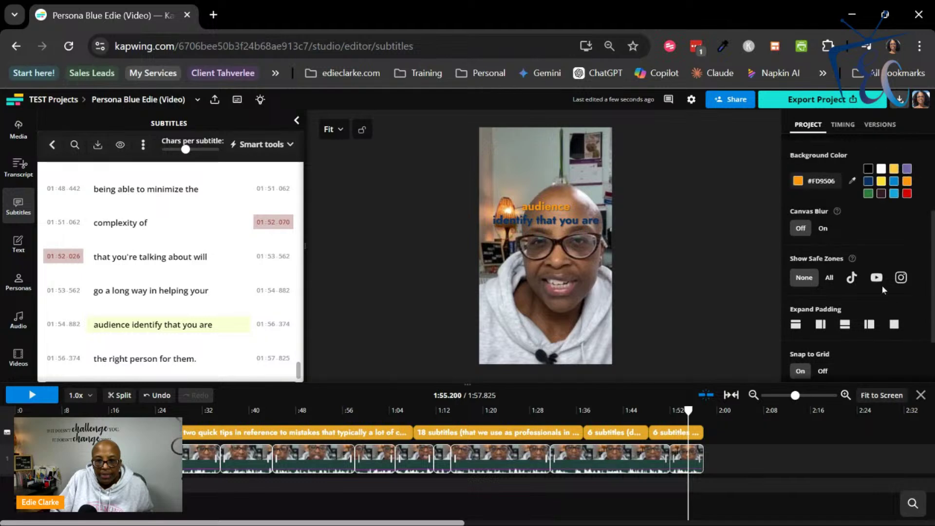
click(876, 280)
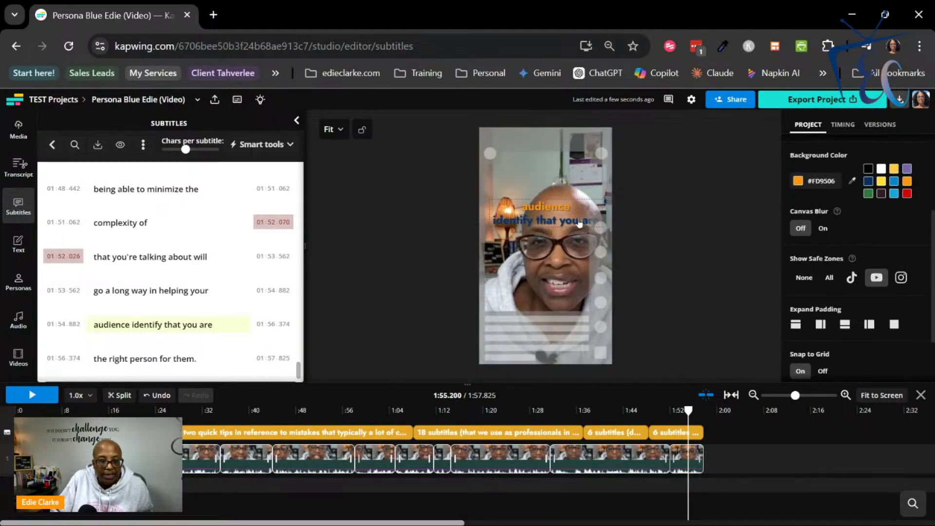
drag(559, 222, 589, 298)
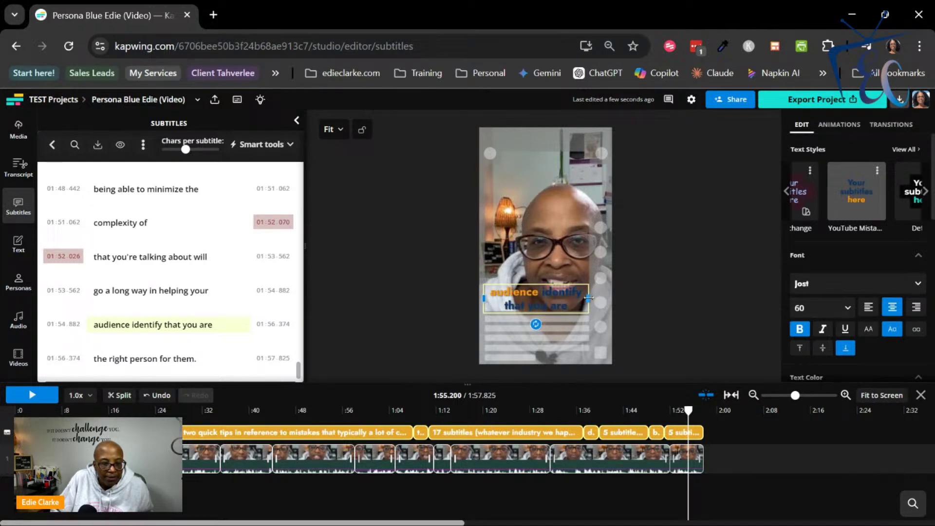
drag(482, 294, 484, 294)
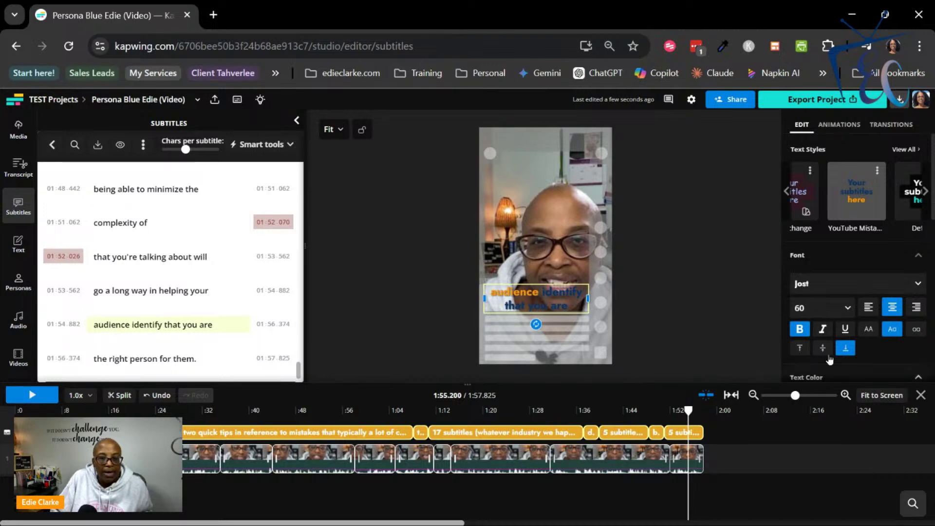
Reduce the subtitles' font size to 36
click(848, 309)
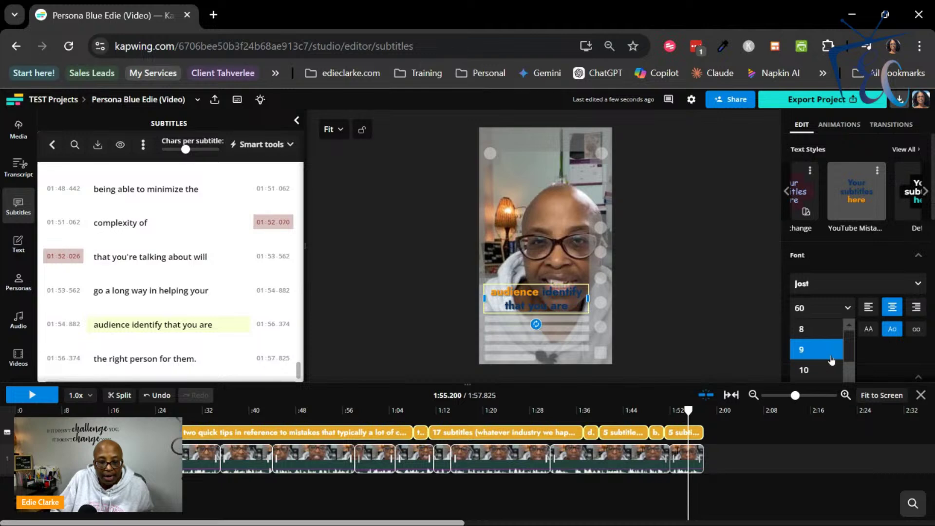
scroll(832, 361, down, 3)
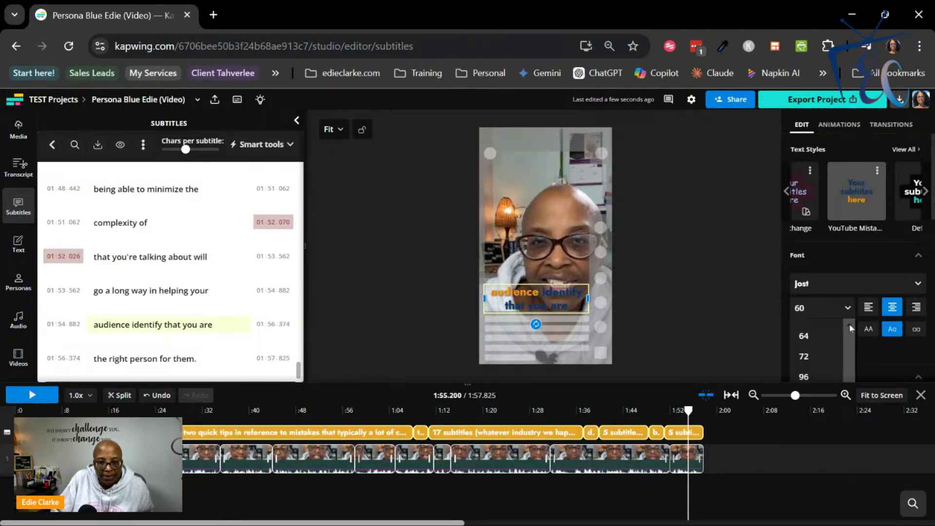
click(812, 307)
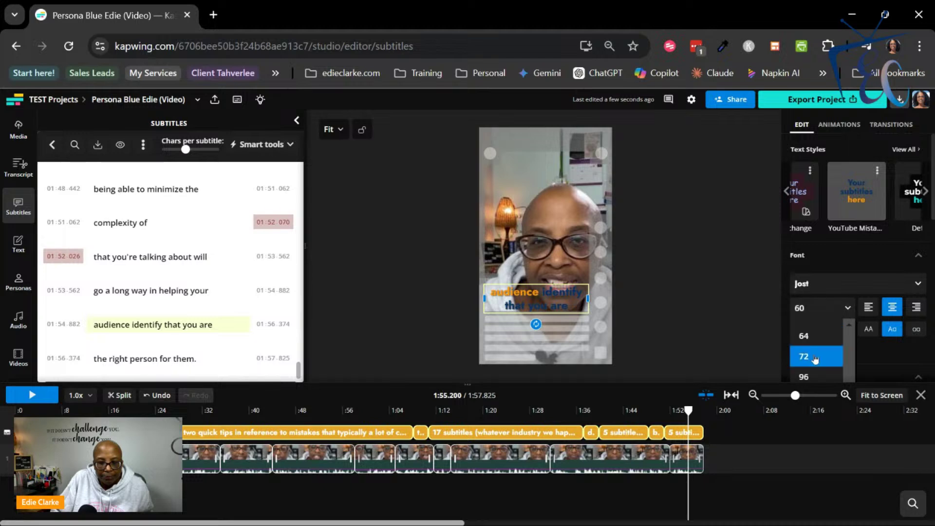
scroll(815, 359, up, 3)
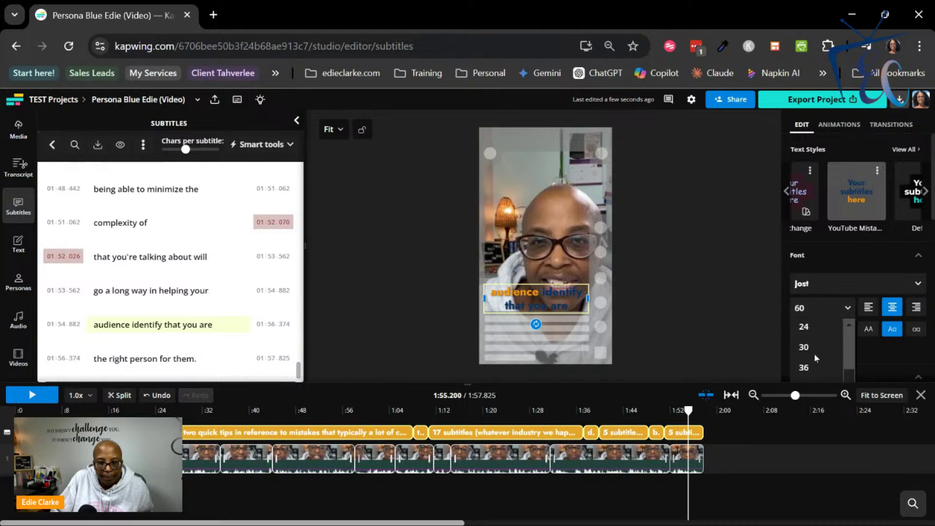
click(813, 368)
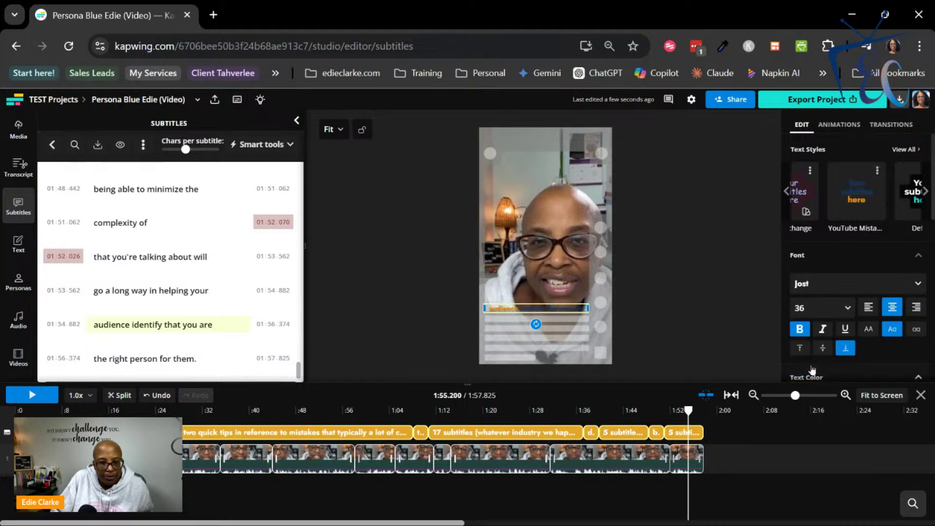
Set the subtitles' font size to 52 and move the playhead to 0:02.5 to check them near the start
click(812, 308)
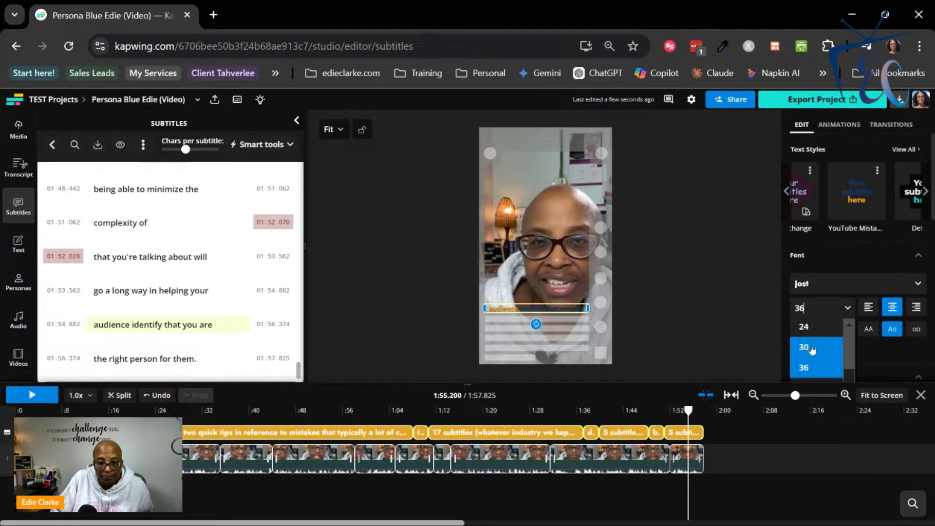
scroll(812, 349, down, 2)
scroll(812, 349, up, 2)
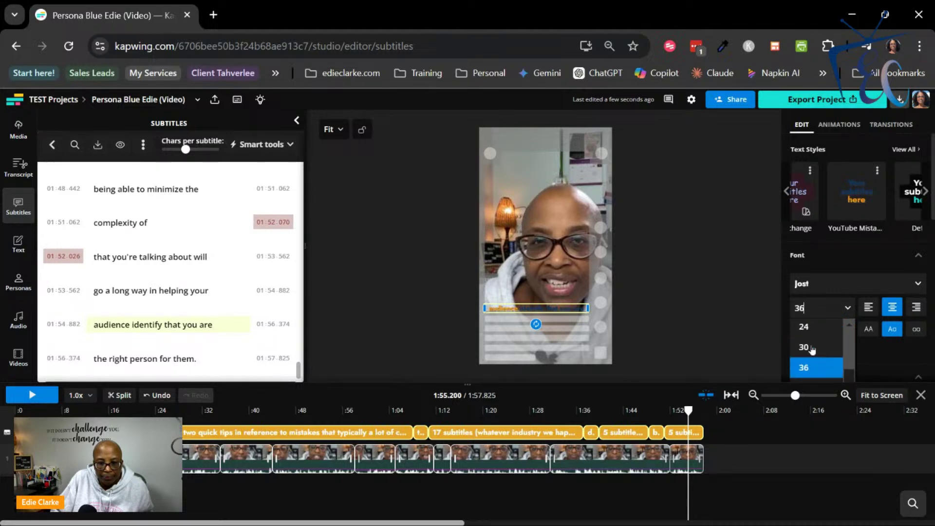
scroll(812, 350, down, 3)
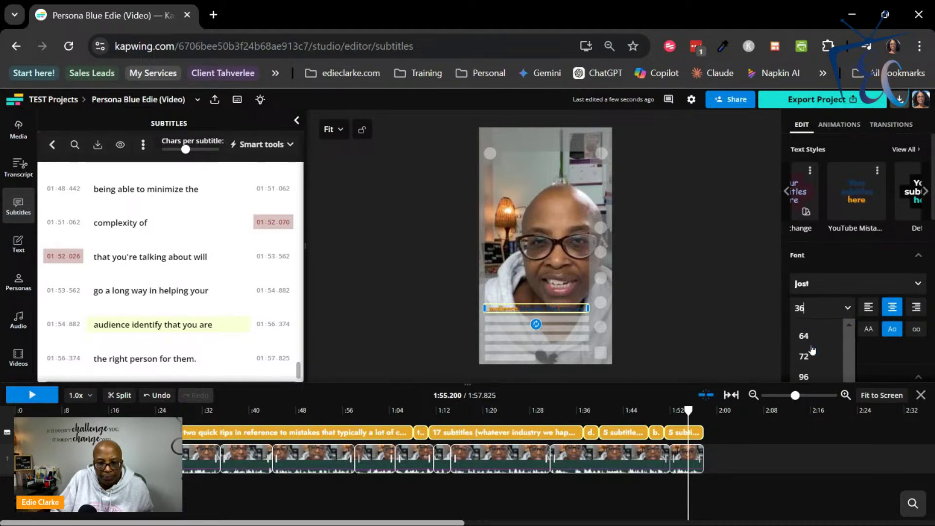
click(850, 330)
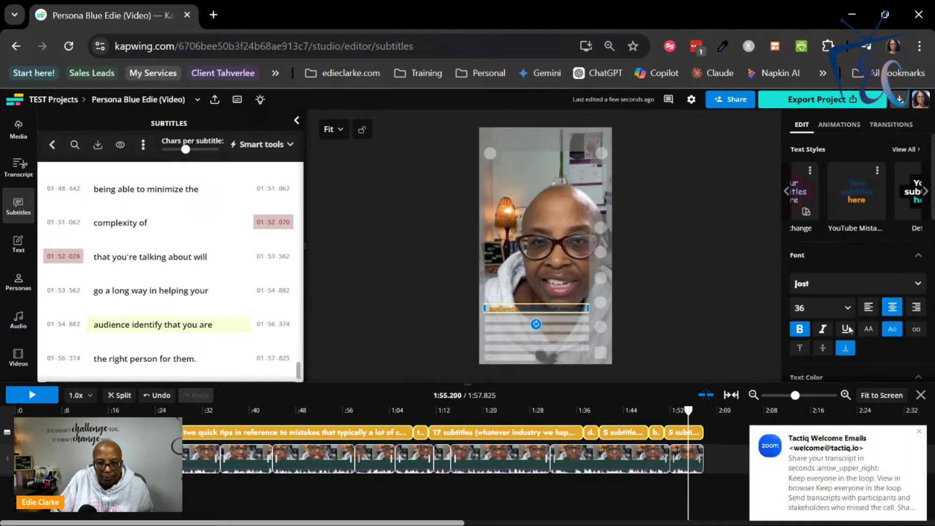
drag(810, 308, 782, 310)
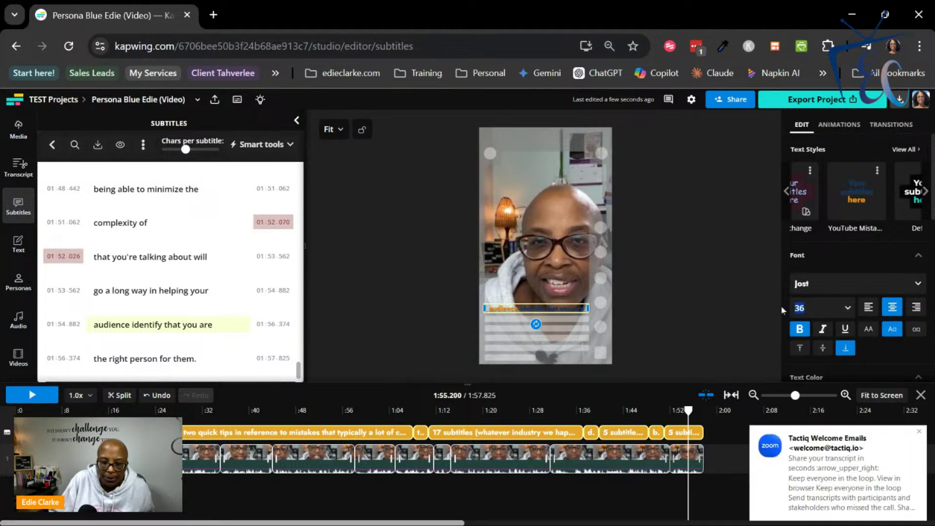
text(52)
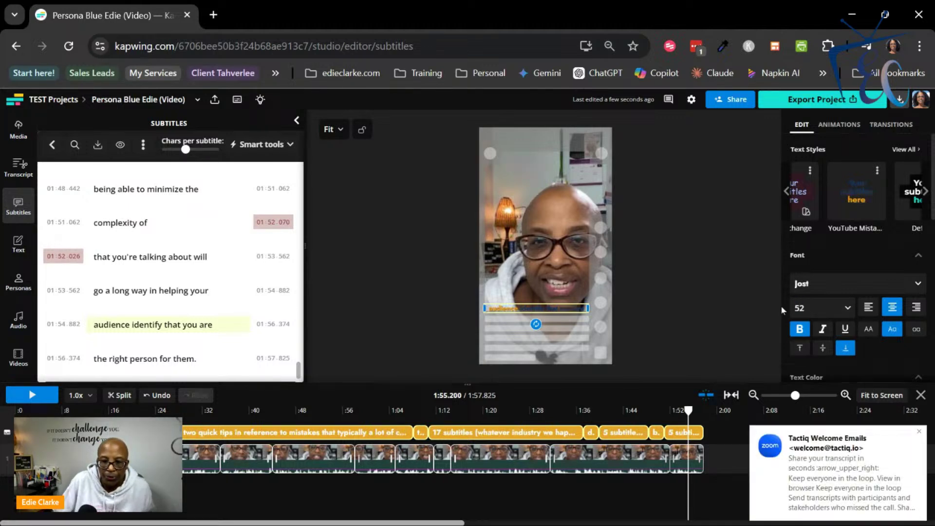
click(920, 432)
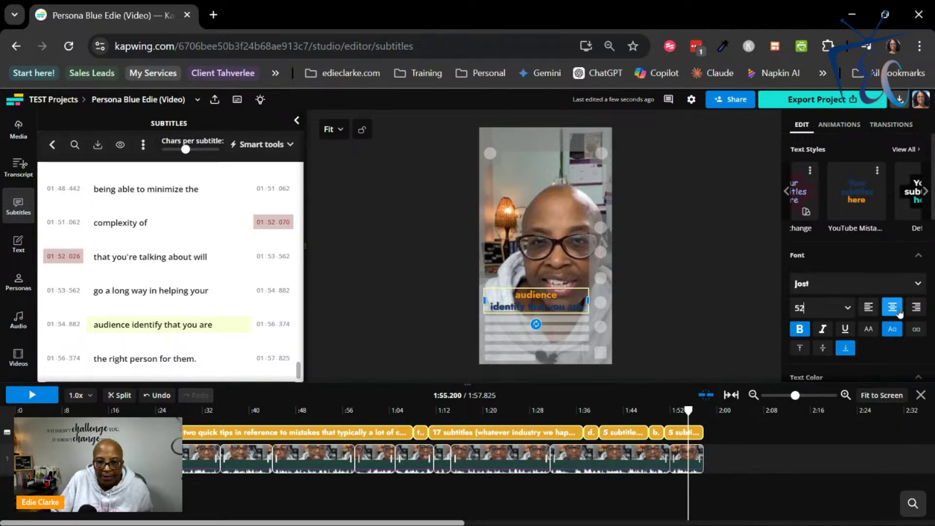
click(29, 411)
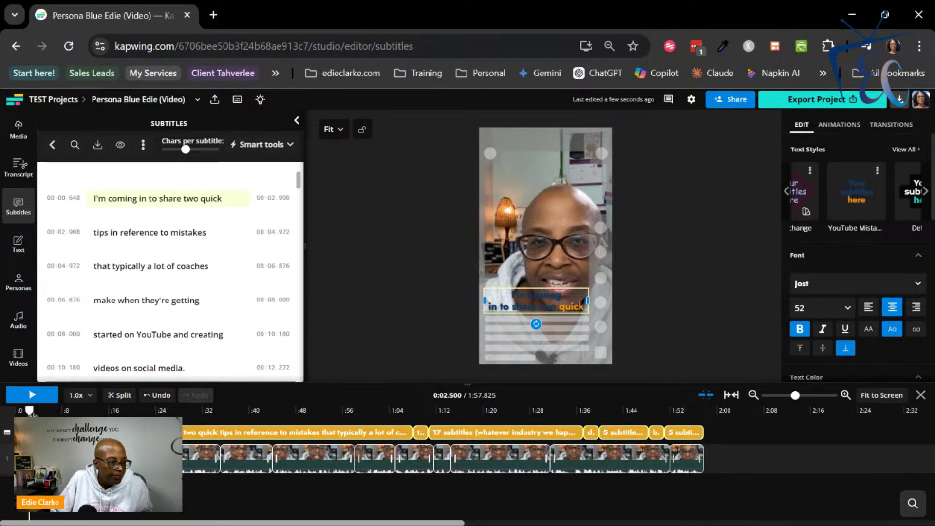
Play the video from the start to about 0:03 to preview the restyled subtitles
click(16, 411)
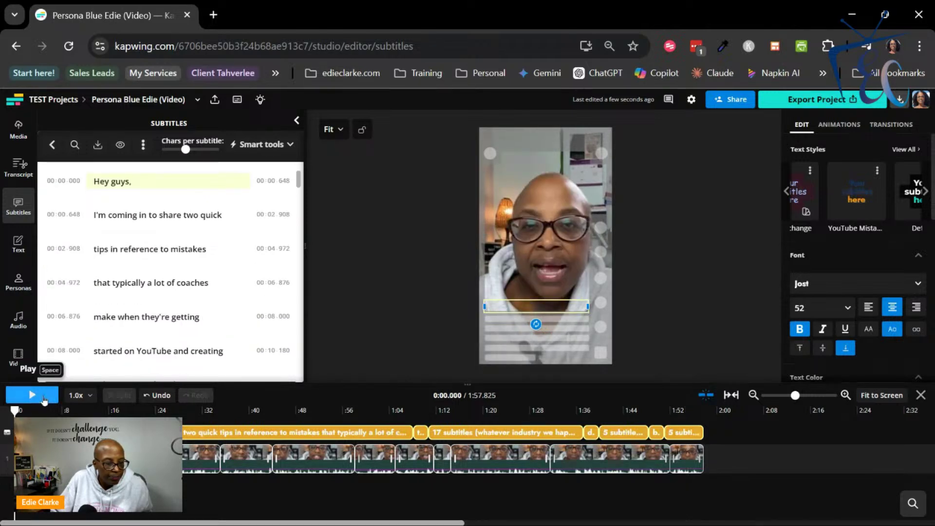
click(44, 397)
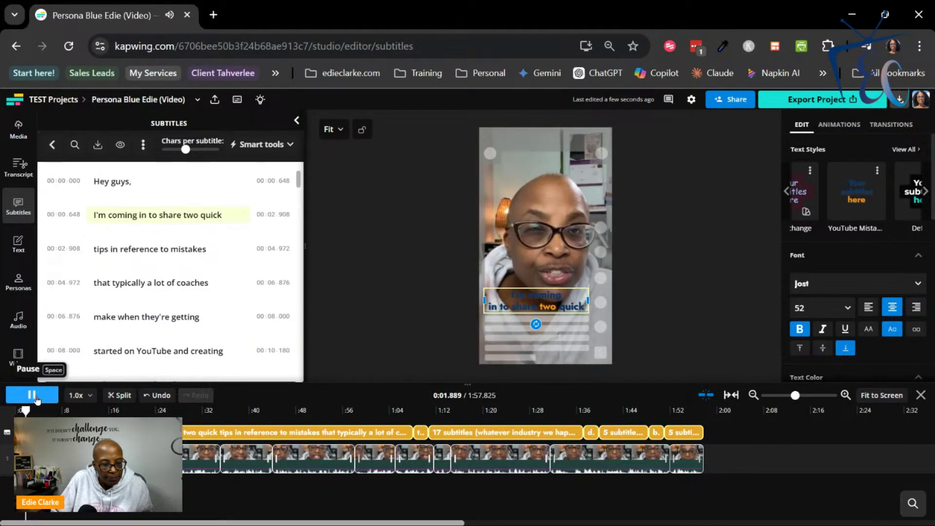
click(37, 398)
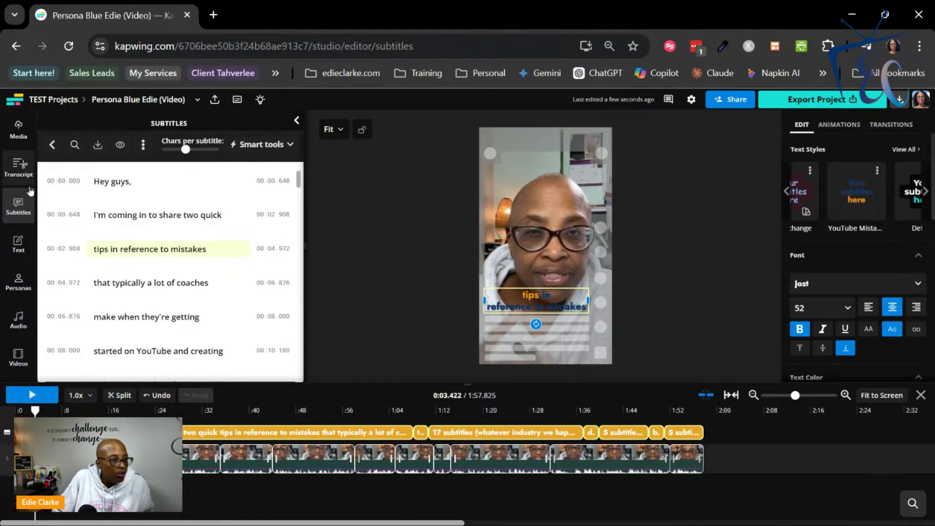
Turn off the project's safe zone overlay by setting it to None
click(812, 486)
scroll(878, 267, down, 5)
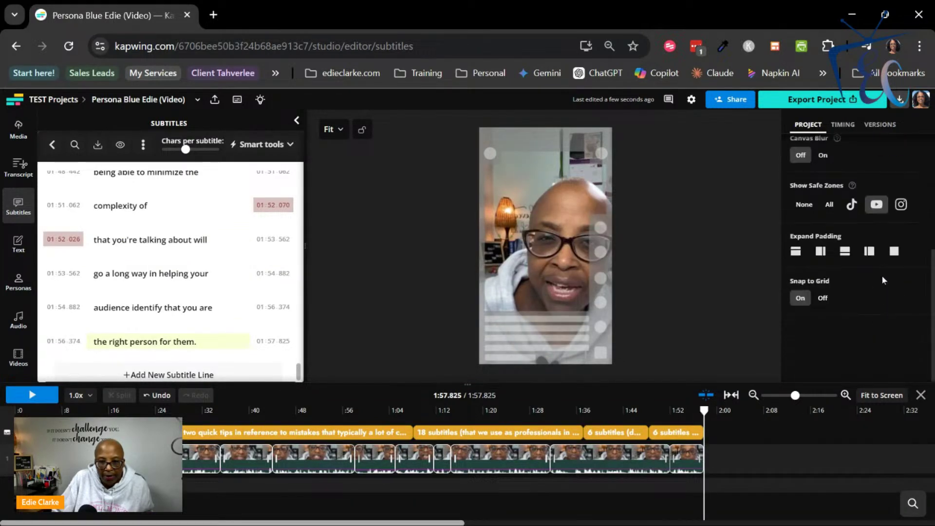
click(799, 207)
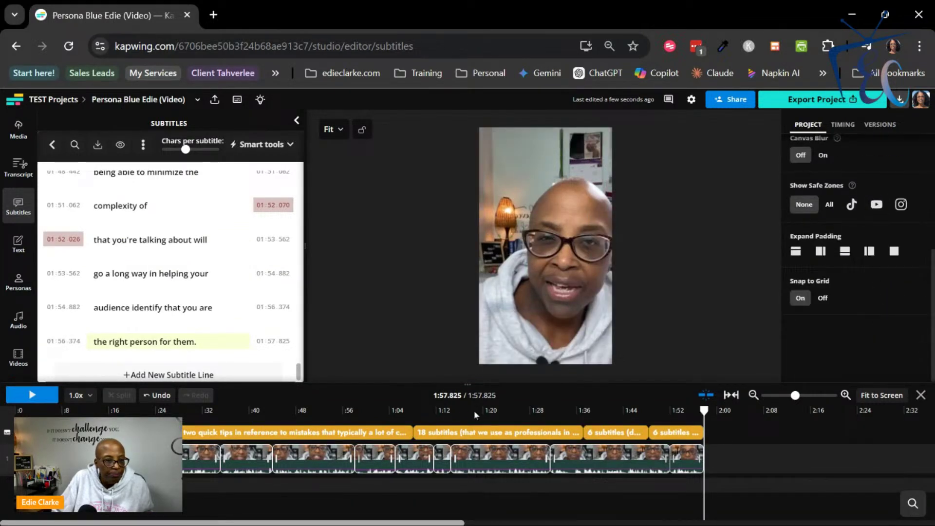
Check the subtitles over the video at about 0:21.9 and select the video layer on the canvas
click(582, 331)
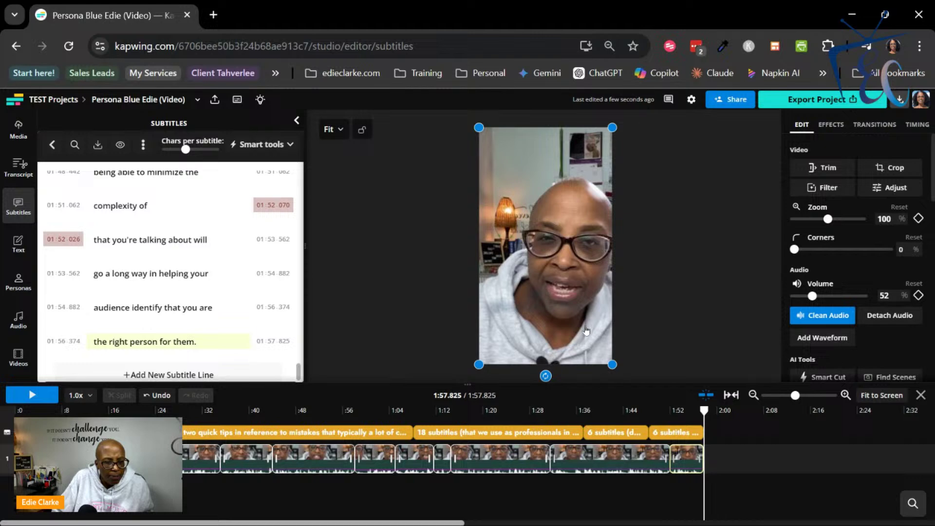
click(144, 415)
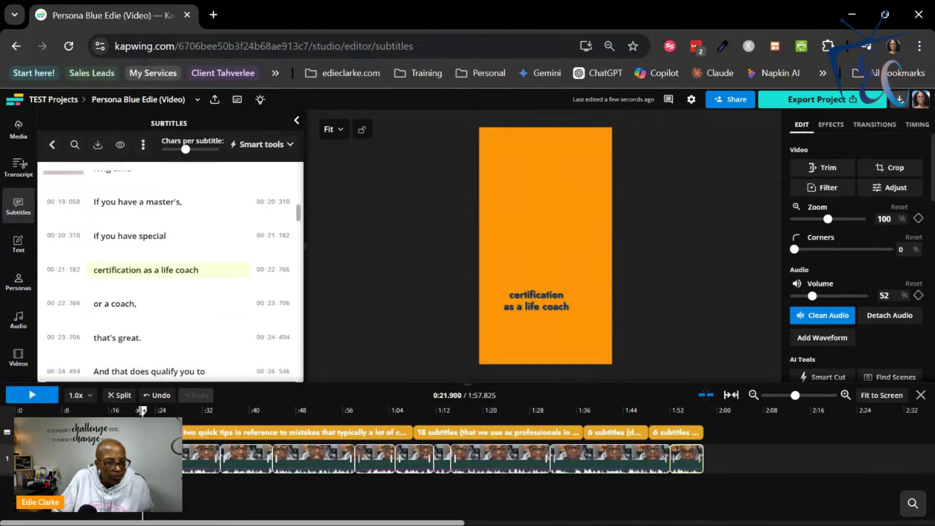
click(585, 300)
click(592, 217)
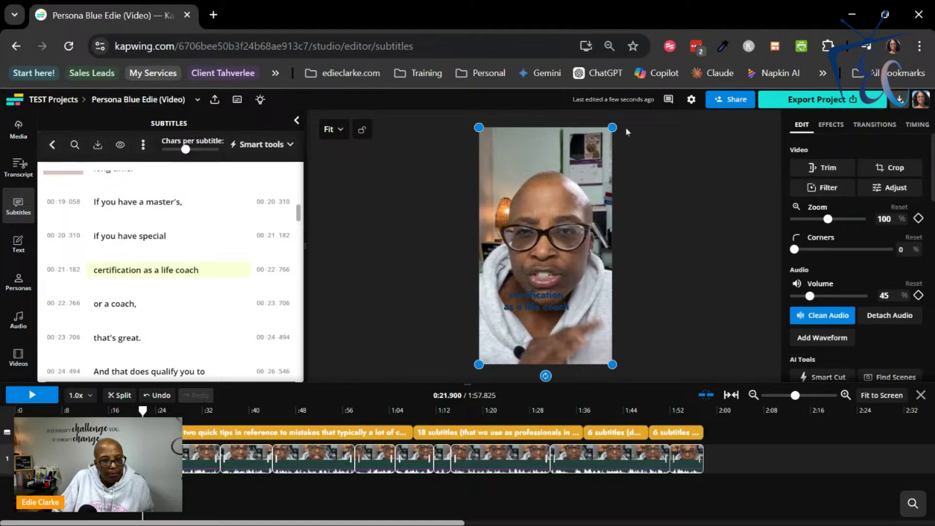
mouse_move(612, 127)
mouse_down()
mouse_move(622, 121)
mouse_move(612, 128)
mouse_up()
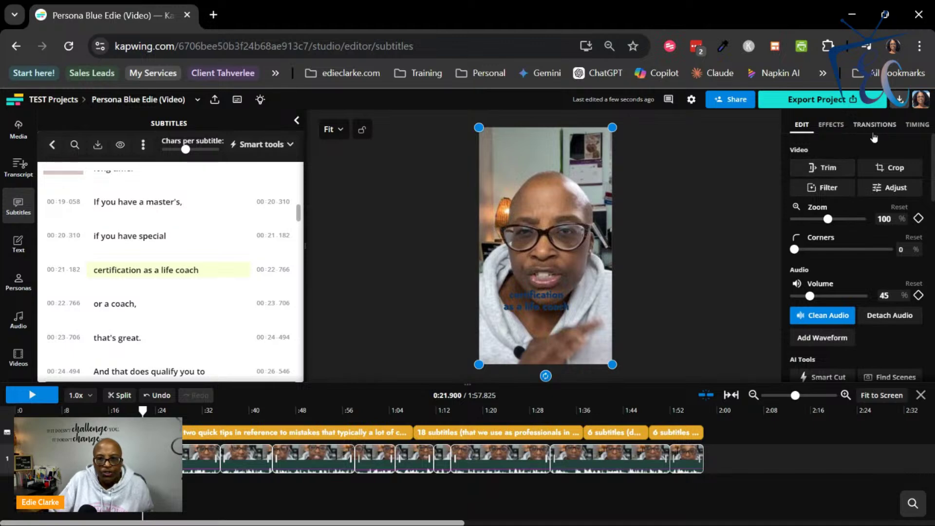
Deselect the video and look through the project's smart tools, from Dub Video to Repurpose Project
click(735, 497)
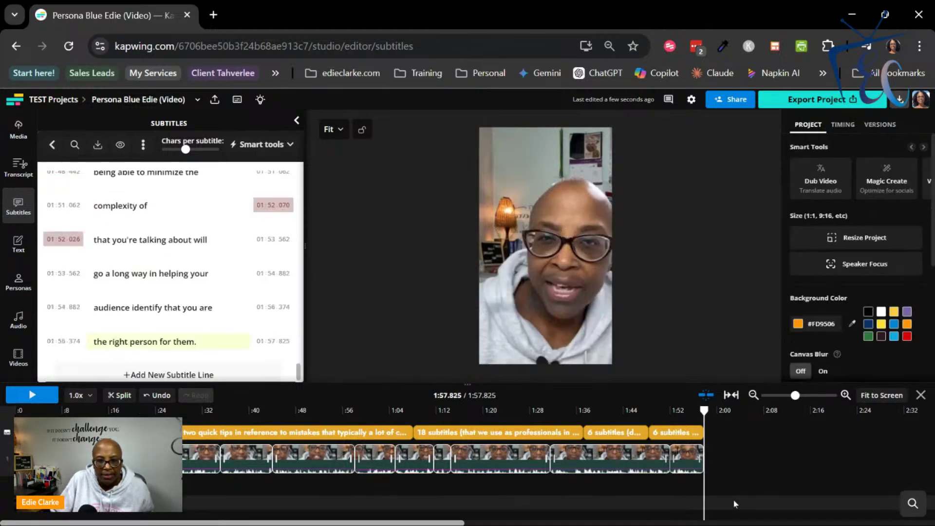
click(924, 147)
click(925, 147)
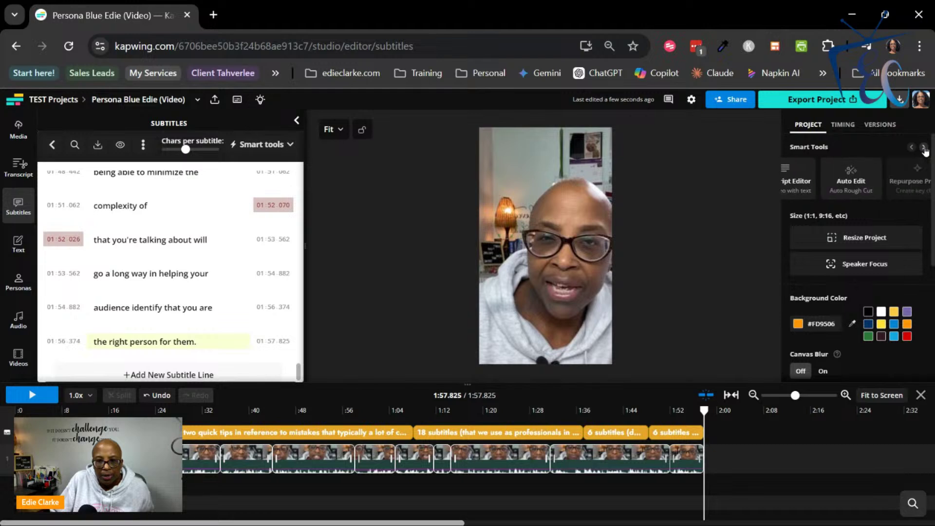
click(924, 148)
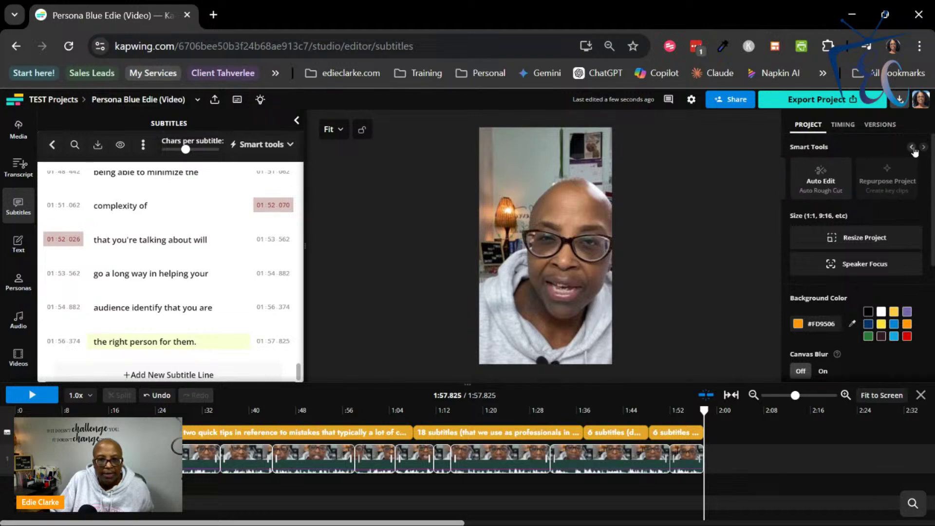
click(913, 147)
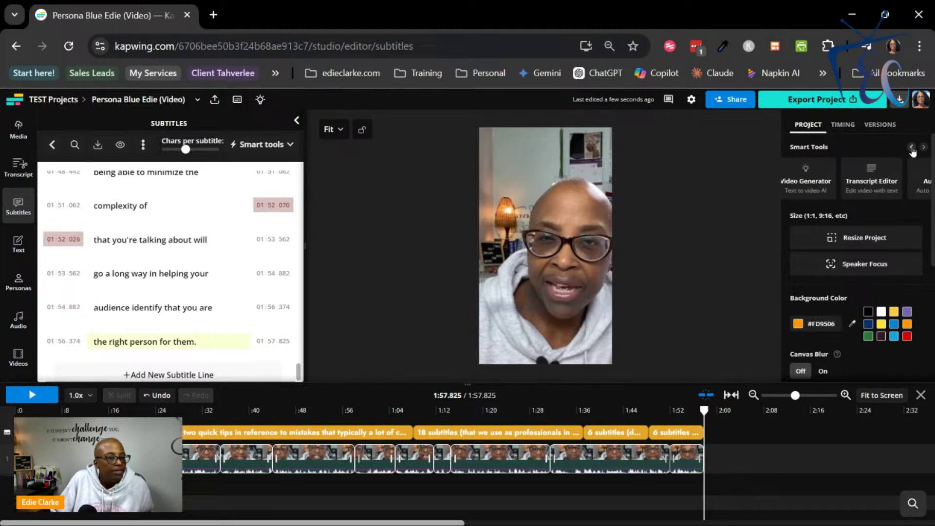
Add the vertical "My 3 sec Outro.mp4" from the brand kit media and place it on track 1 after the last clip
click(17, 139)
click(114, 153)
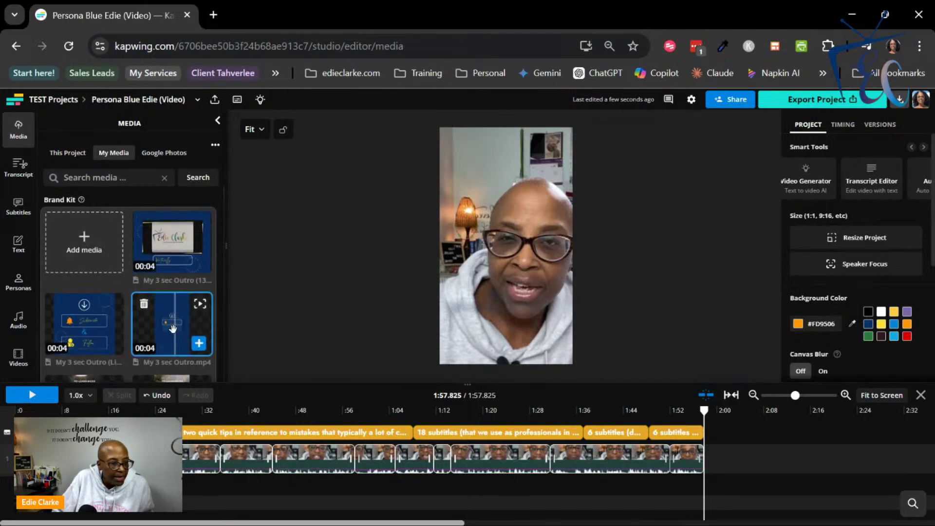
click(201, 345)
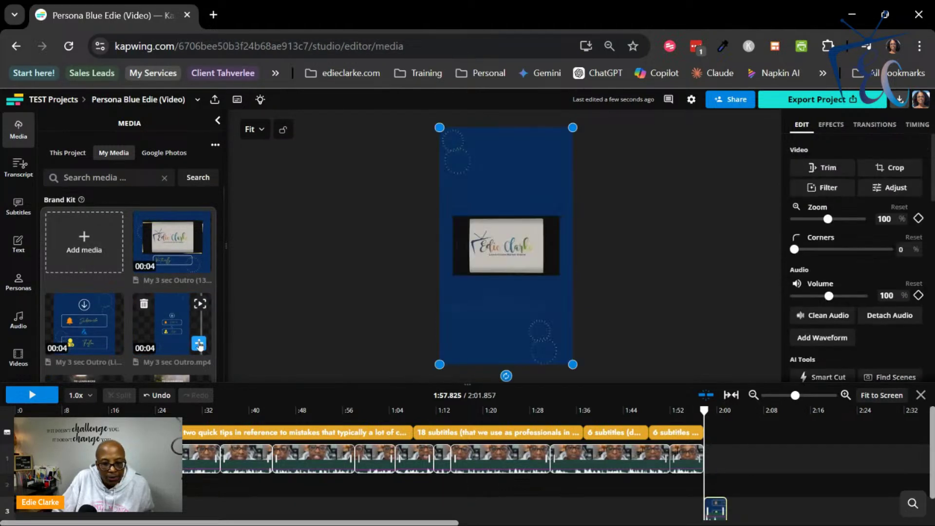
drag(720, 518, 716, 460)
Play the video's ending from 1:56.5 to preview the outro, and return the playhead to the start
click(670, 483)
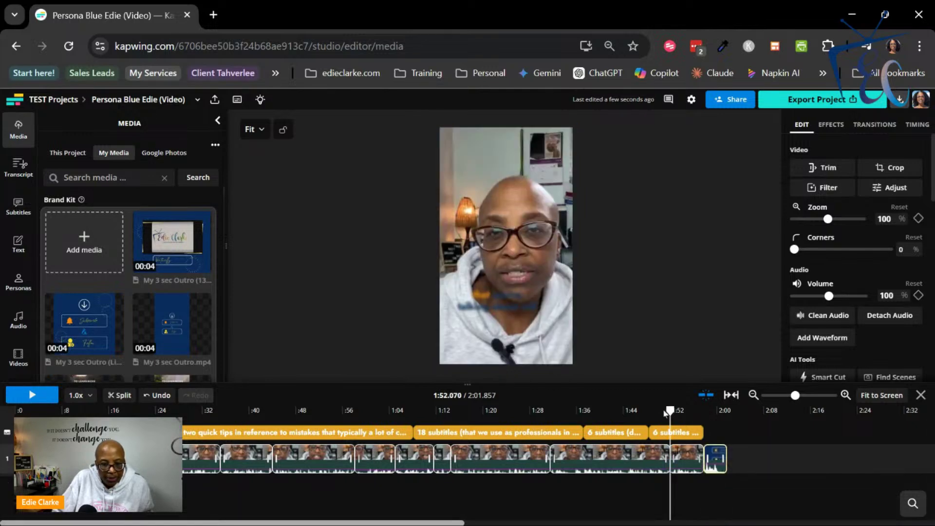
drag(669, 412, 698, 410)
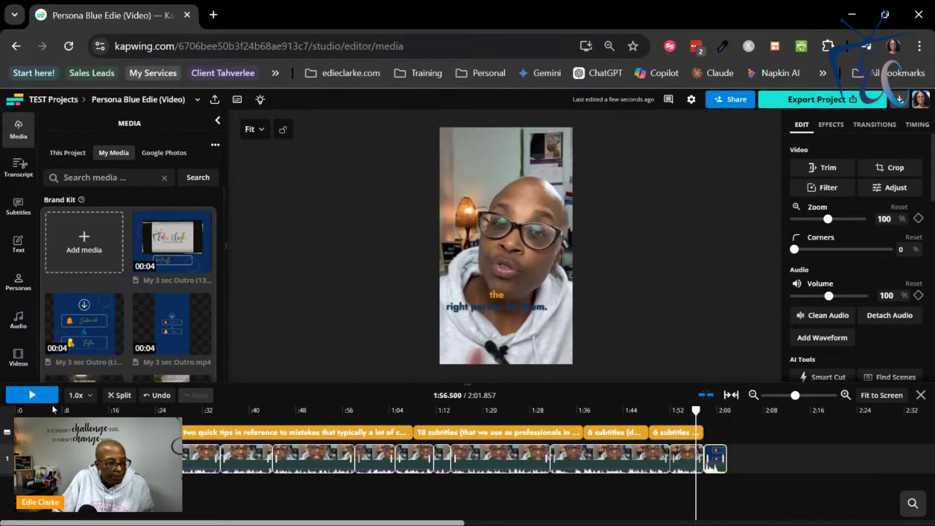
click(32, 396)
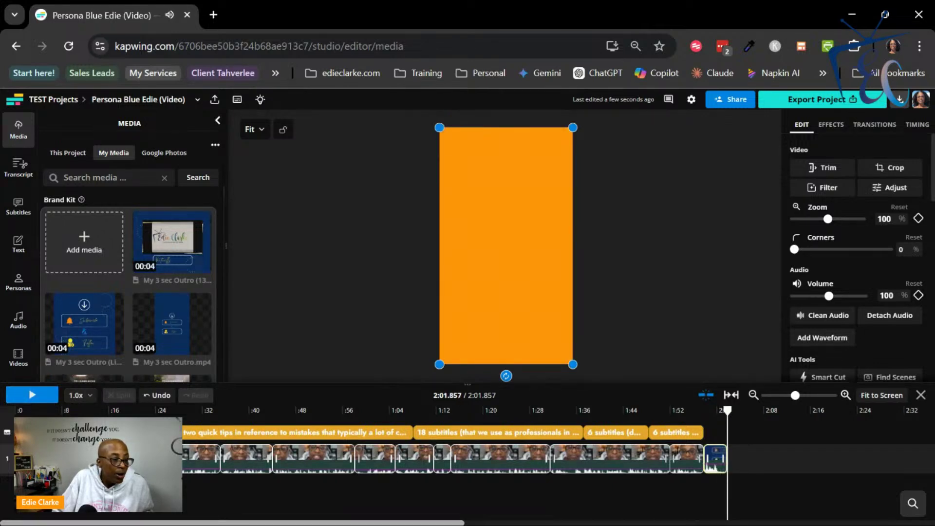
click(34, 411)
drag(34, 410, 15, 410)
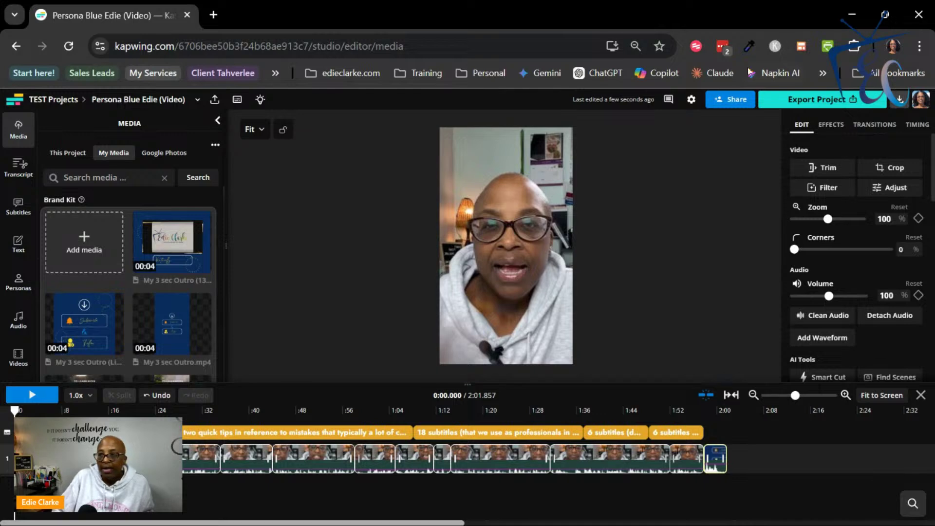
Set the export to MP4 at 1080p, try to export the project, and dismiss the overlapping subtitles dialog
click(837, 103)
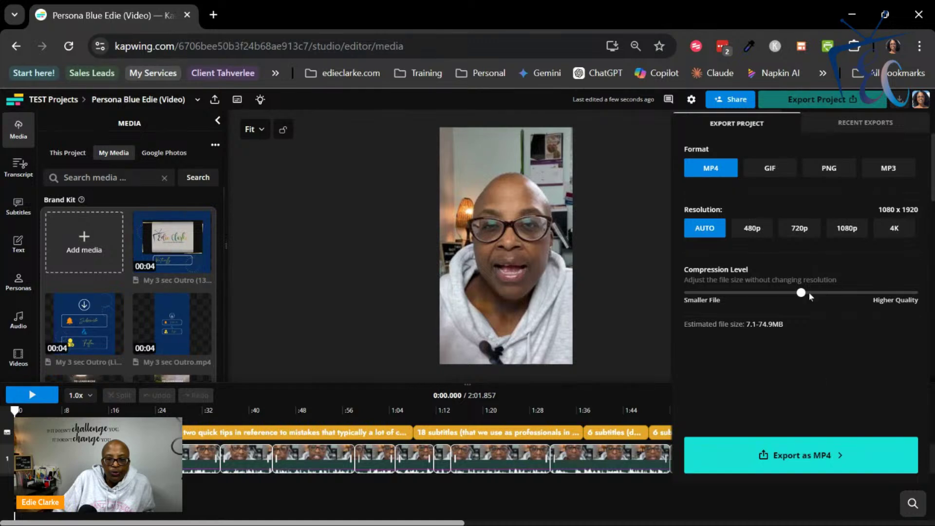
click(851, 233)
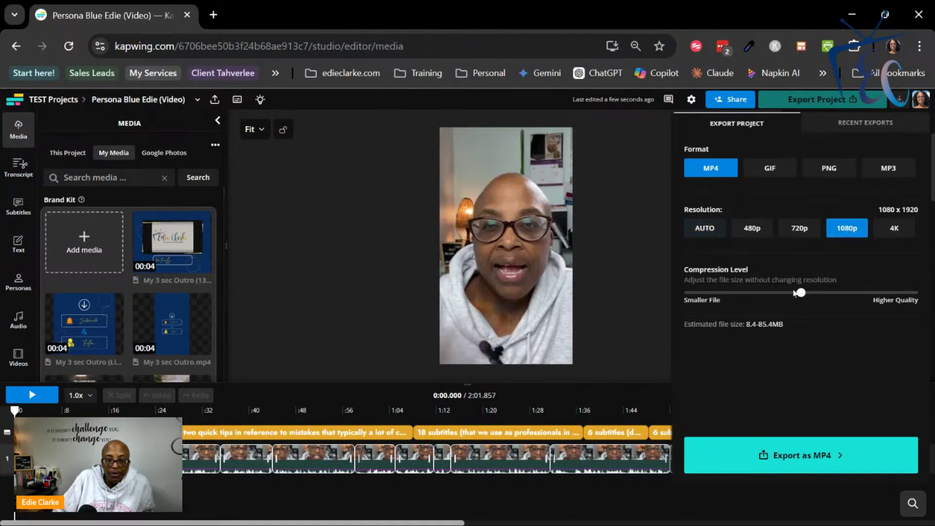
click(814, 457)
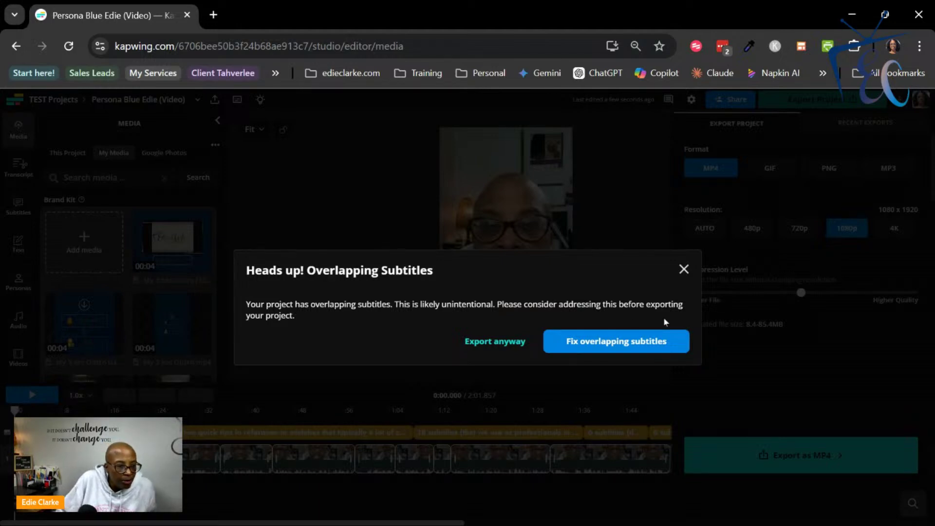
click(683, 273)
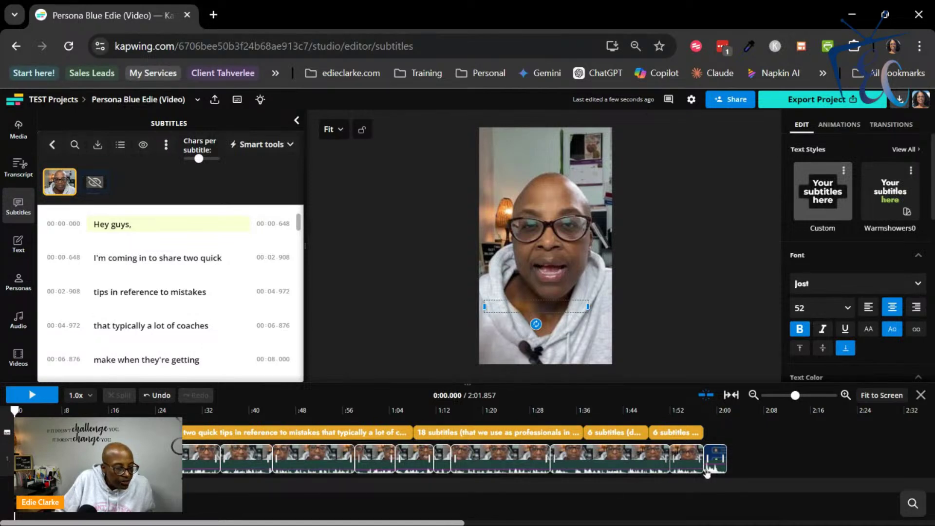
Enlarge the timeline area and delete all subtitle segments from the subtitle track
drag(419, 382, 440, 168)
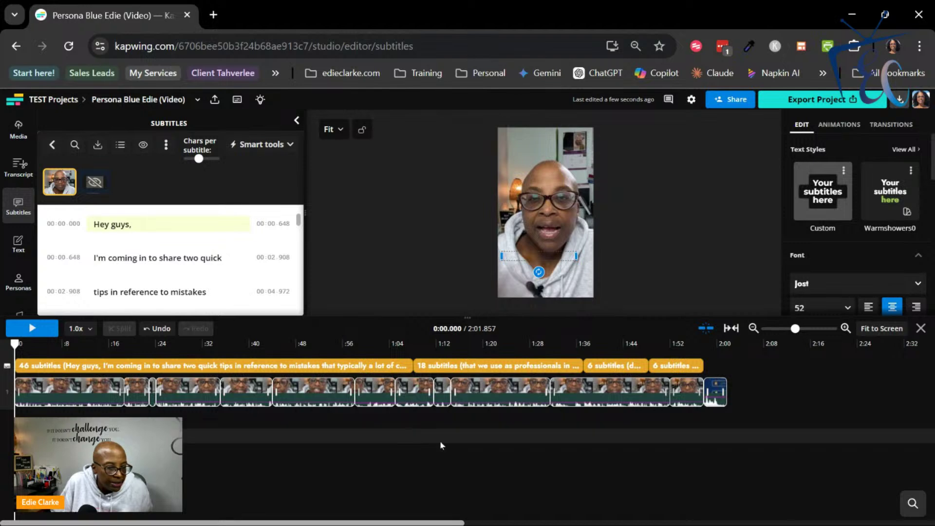
drag(749, 367, 56, 359)
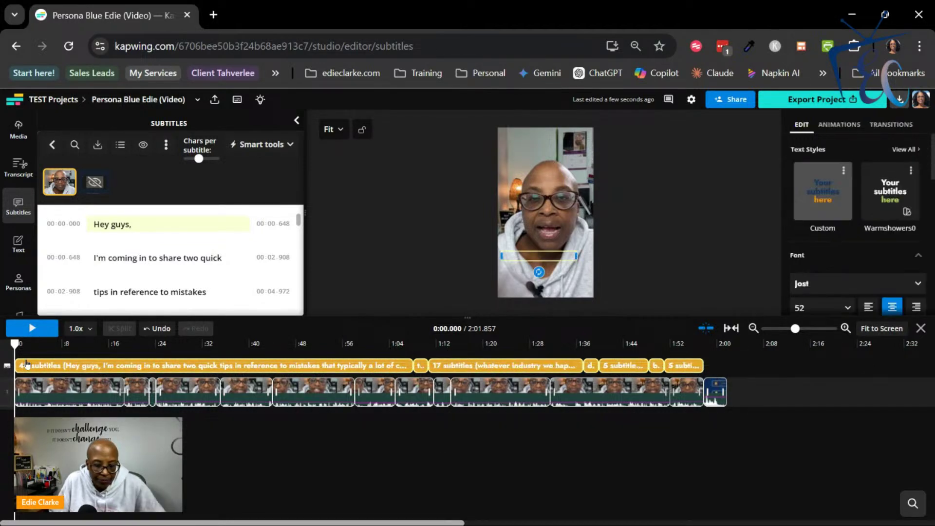
key(Delete)
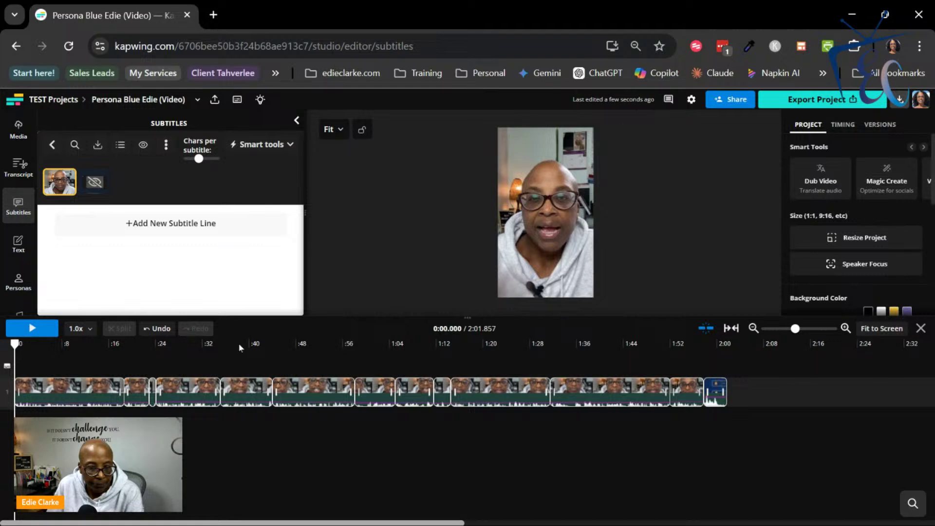
Export the project as a 1080p MP4
click(824, 99)
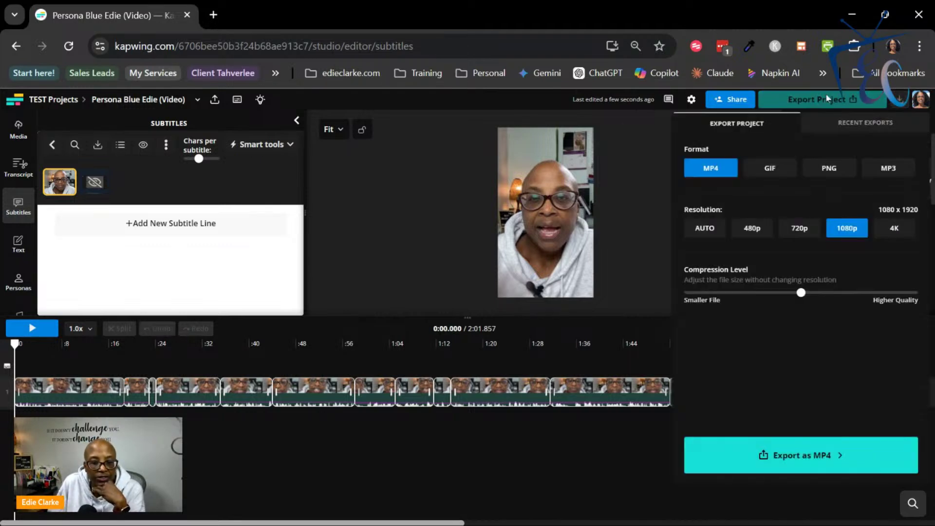
click(783, 457)
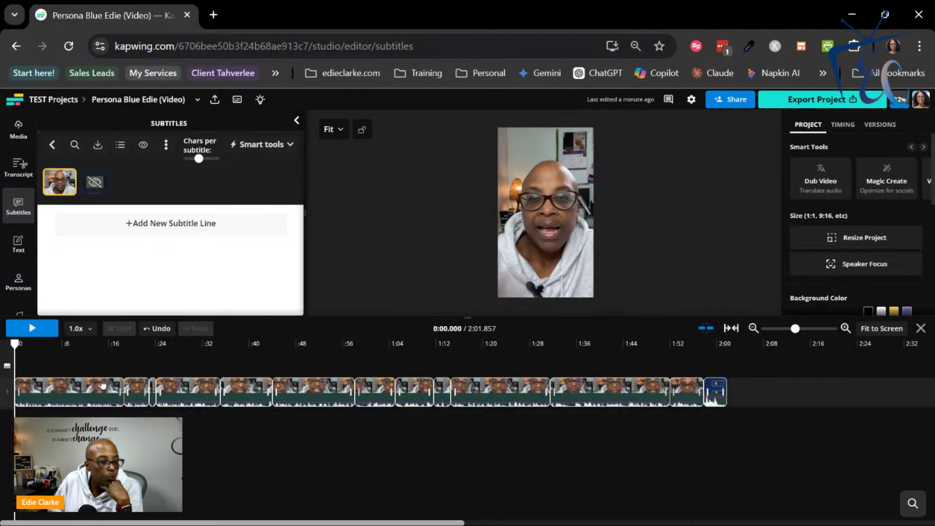
Scrub the timeline to the end and back to the start, and check the progress of the running export
drag(20, 351, 785, 408)
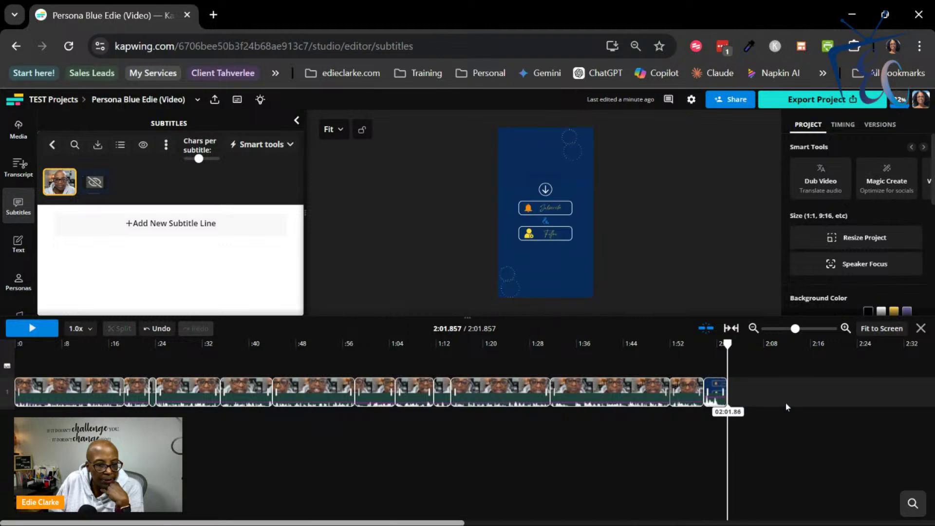
drag(710, 399, 15, 385)
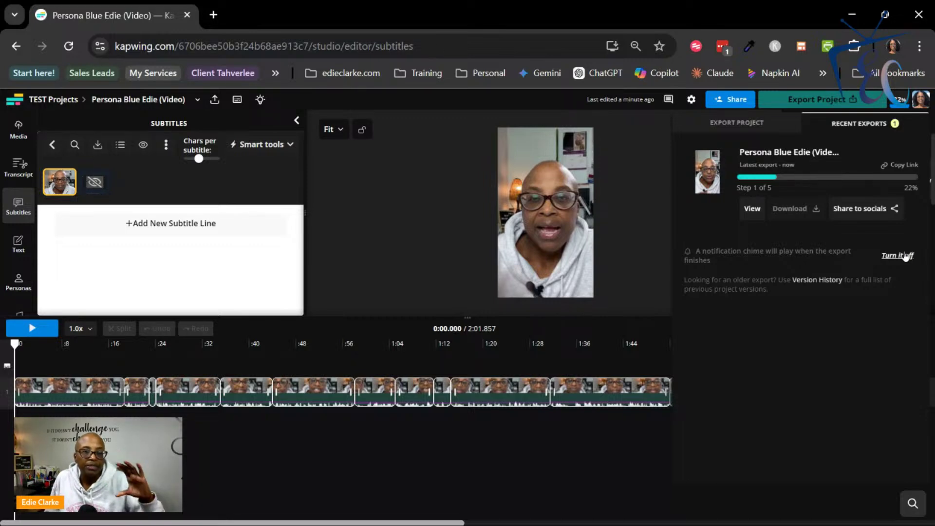
click(758, 128)
click(620, 196)
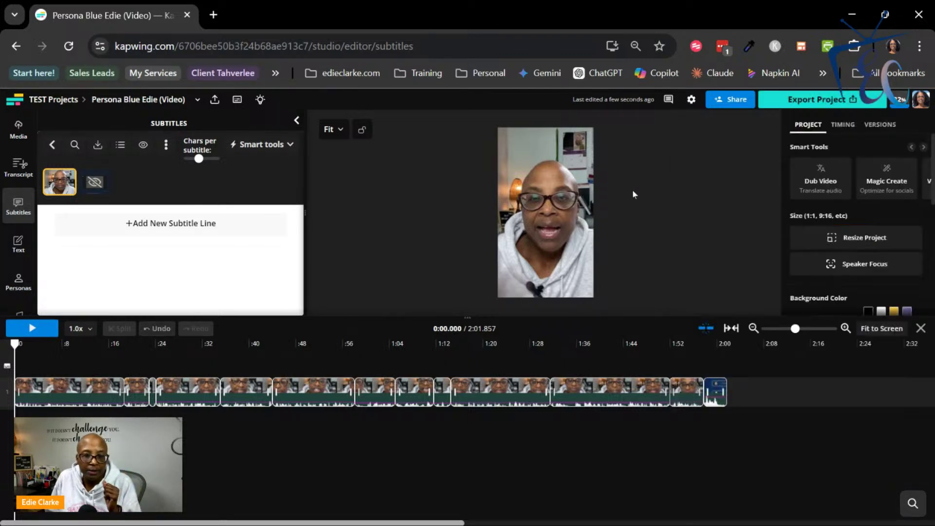
Look over the Magic Create social media styles, dismiss the e-mail notification, and leave without applying a style
click(883, 185)
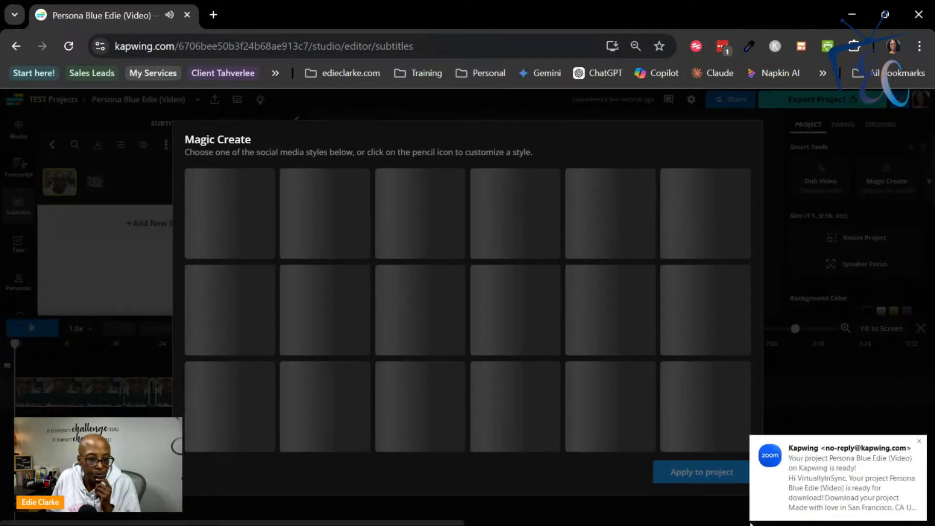
click(920, 442)
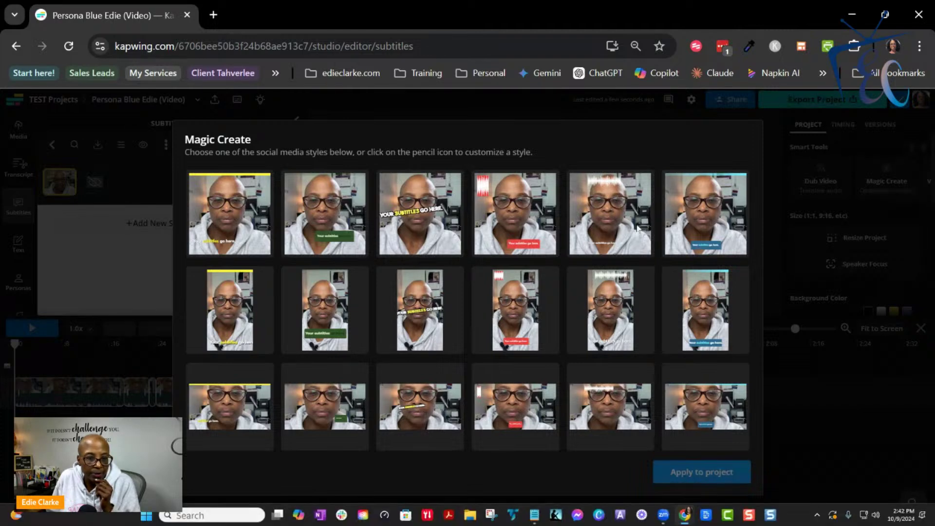
key(Escape)
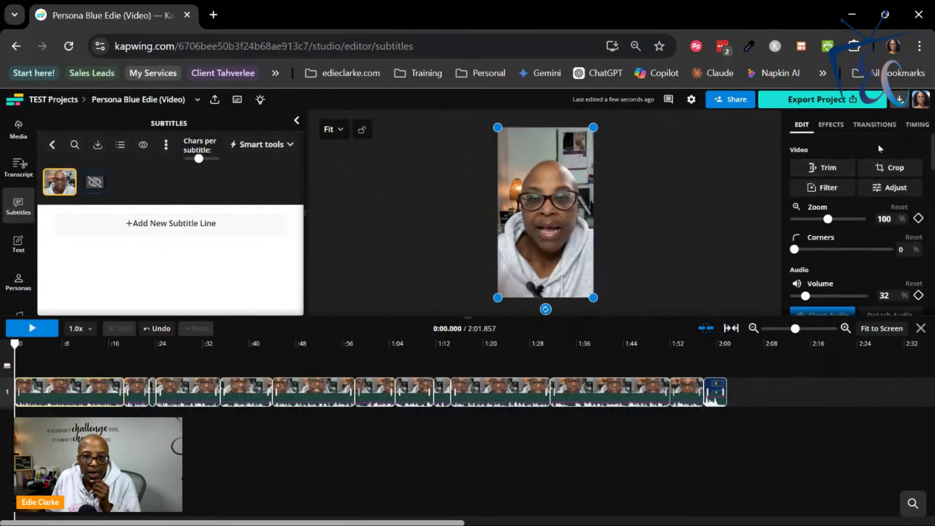
Open the finished 35.8 MB export from the recent exports and play its opening briefly
click(859, 104)
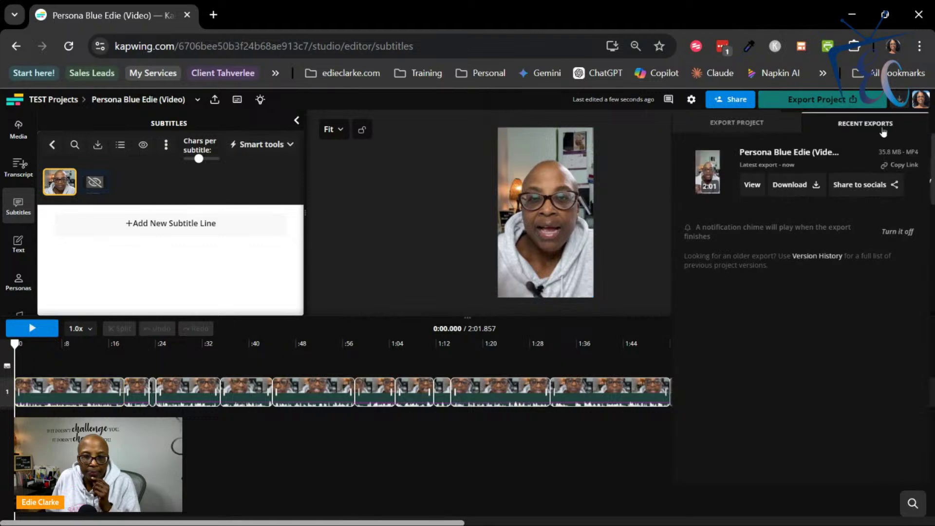
click(750, 185)
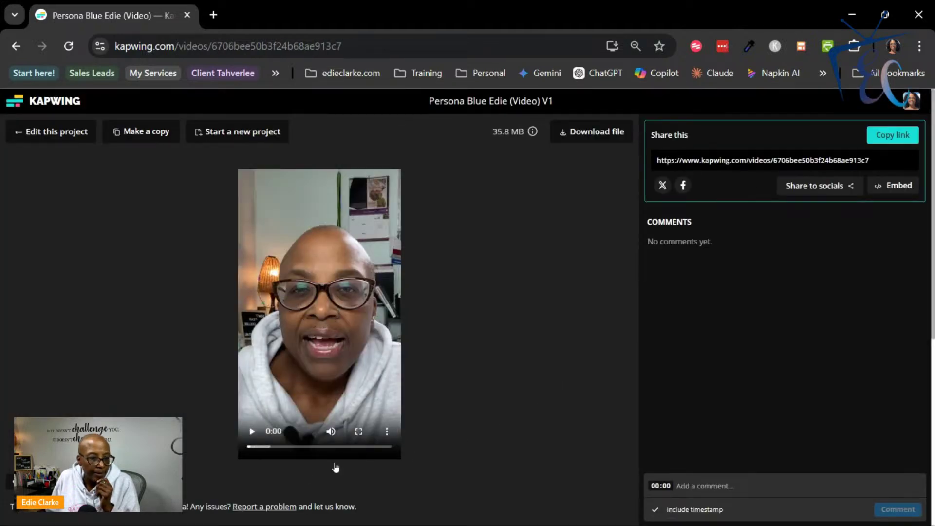
click(253, 432)
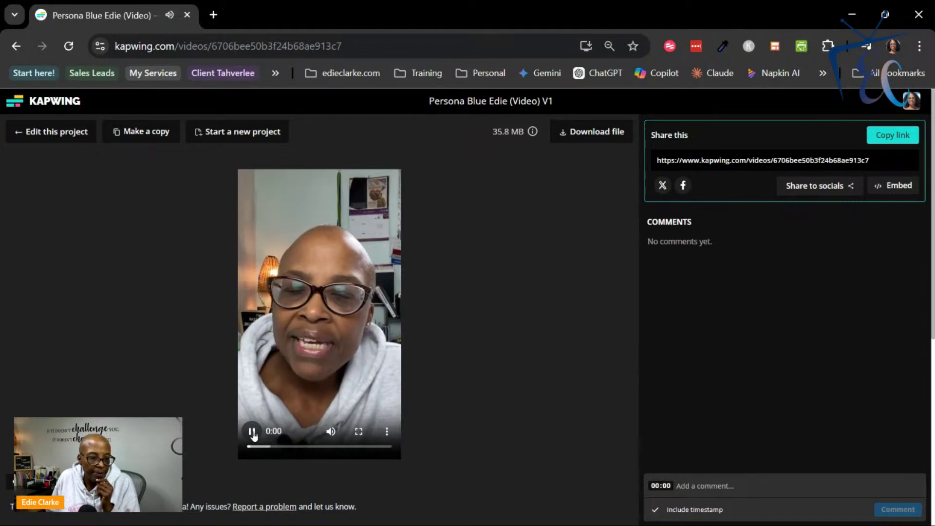
click(252, 433)
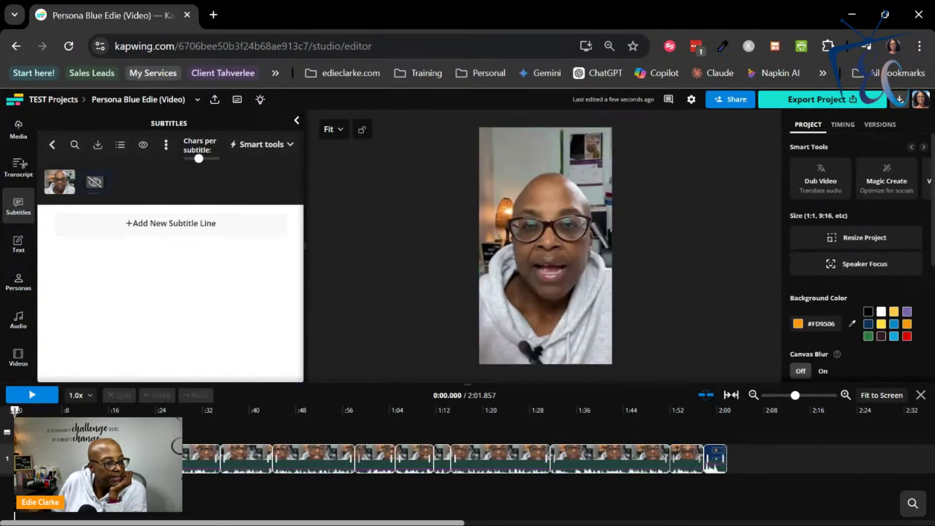
Auto-generate subtitles for both video assets in English (United States) without translation, and preview them at about 6 seconds
click(17, 206)
click(17, 207)
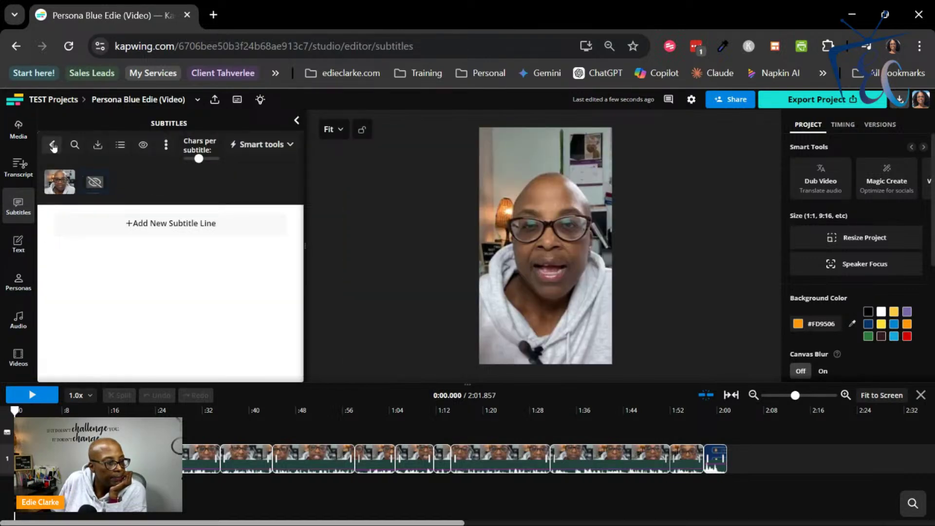
click(262, 144)
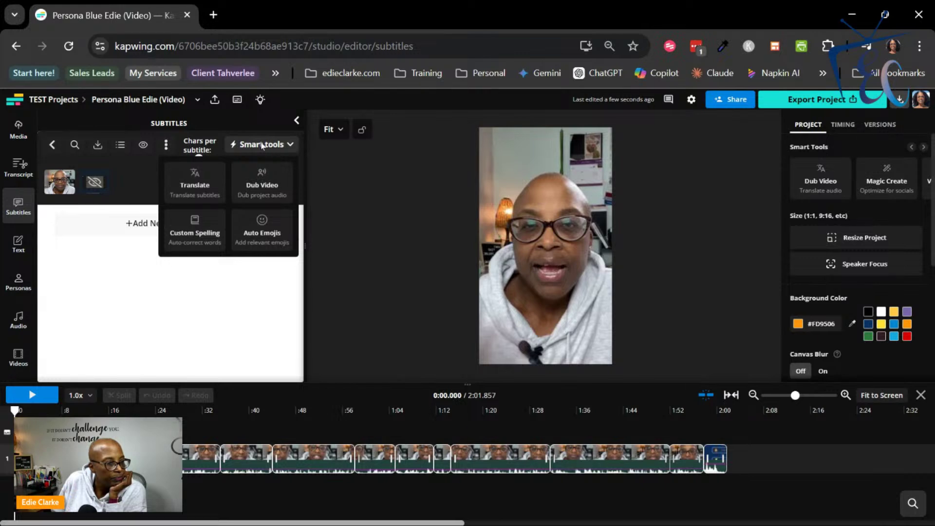
click(52, 146)
click(52, 146)
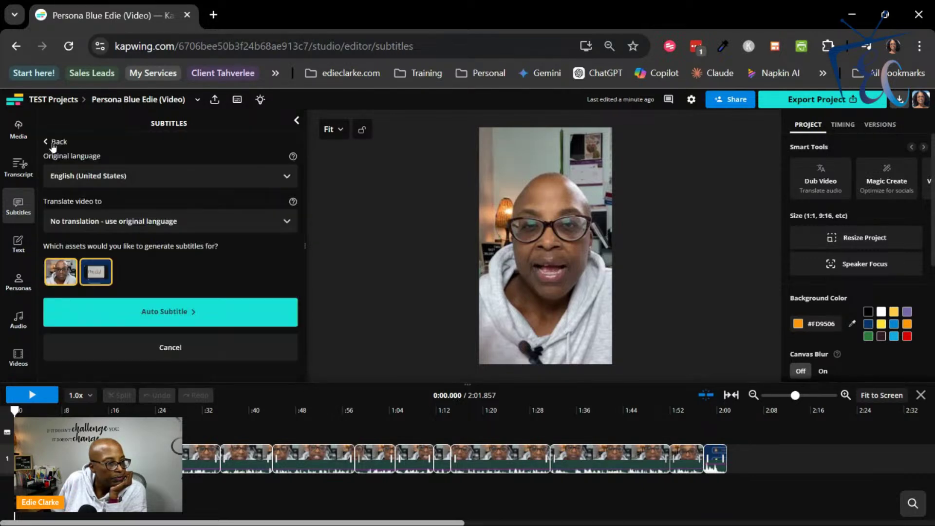
click(143, 312)
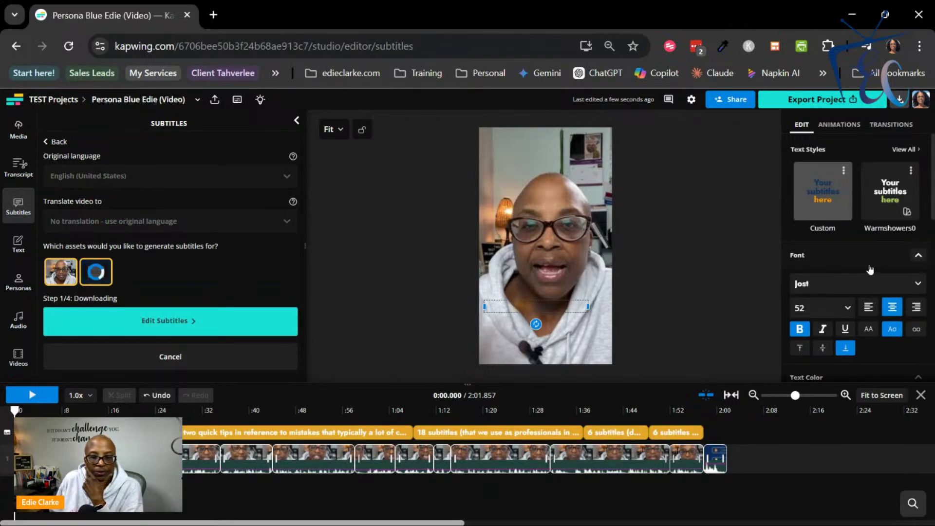
click(52, 412)
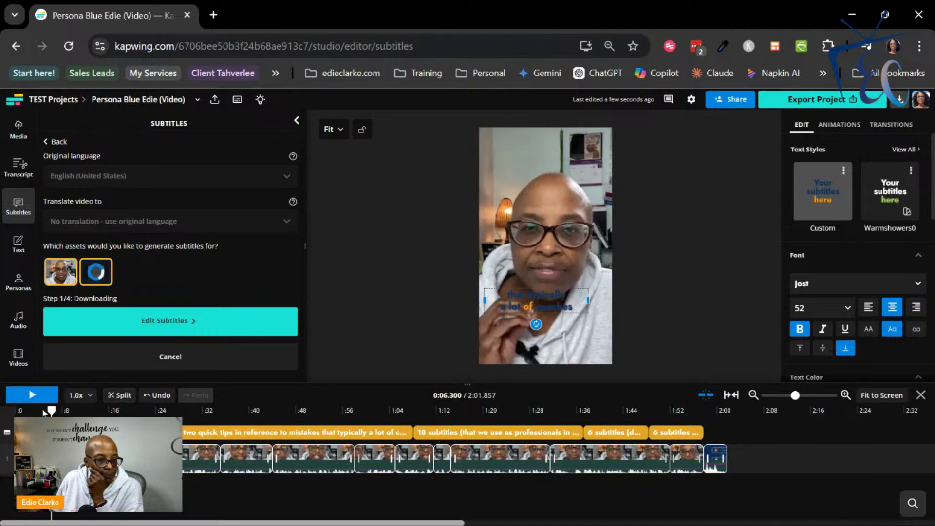
Export the subtitled project as a 1080p MP4, keeping the overlapping subtitles as they are
click(813, 100)
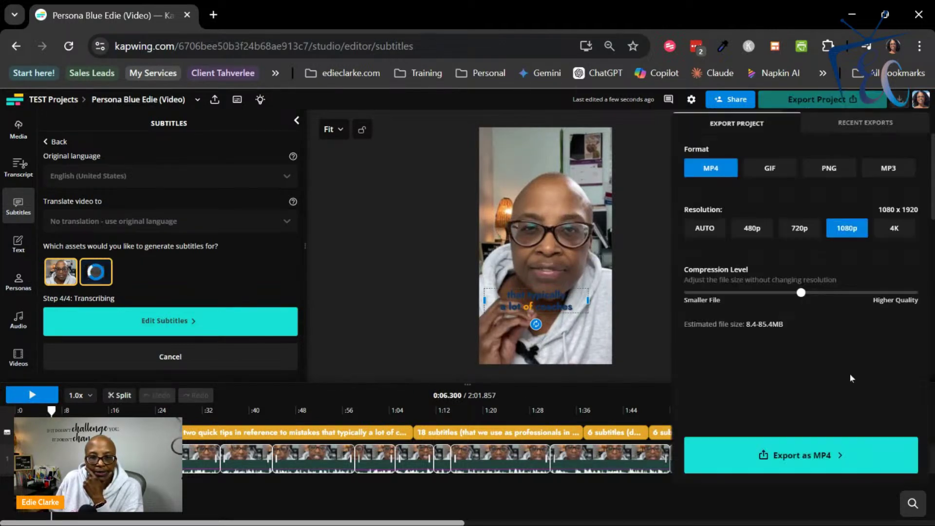
click(790, 454)
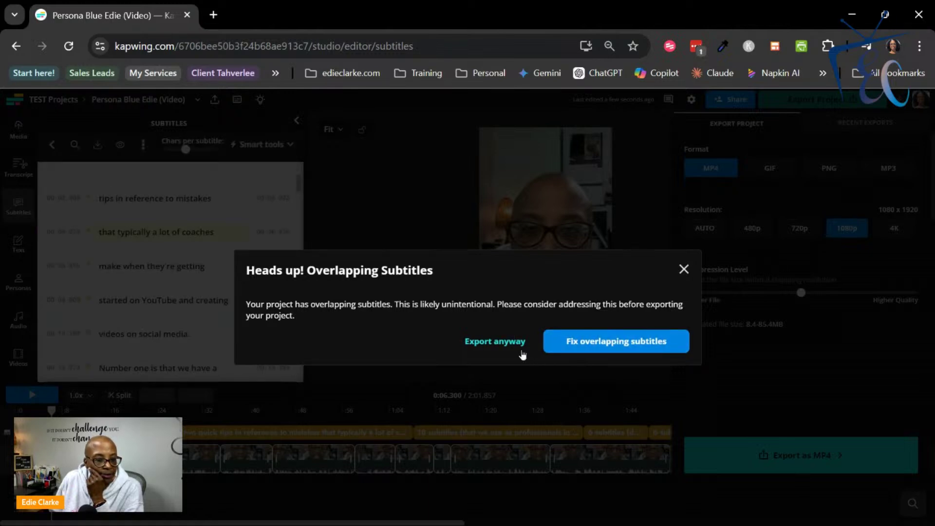
click(511, 347)
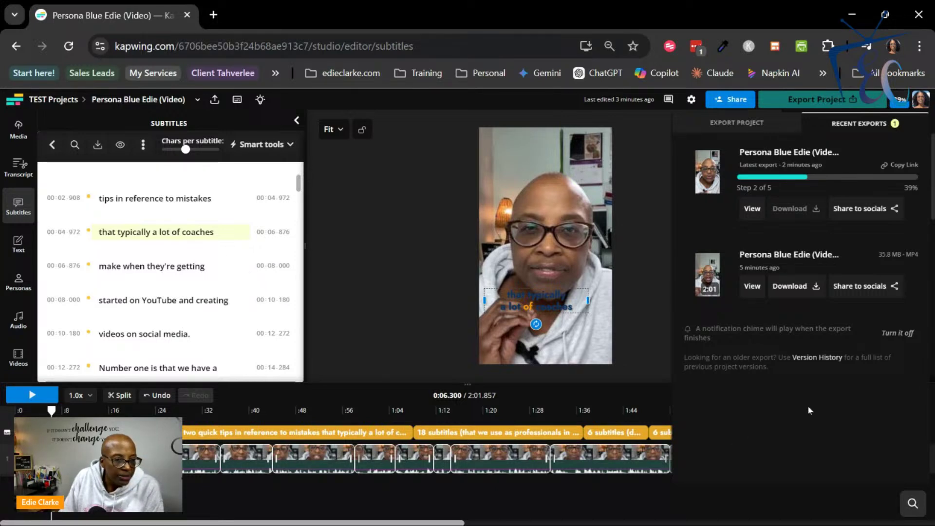
Read through the generated subtitle lines to the end of the list, checking for the overlapping timestamps
click(651, 314)
mouse_move(217, 287)
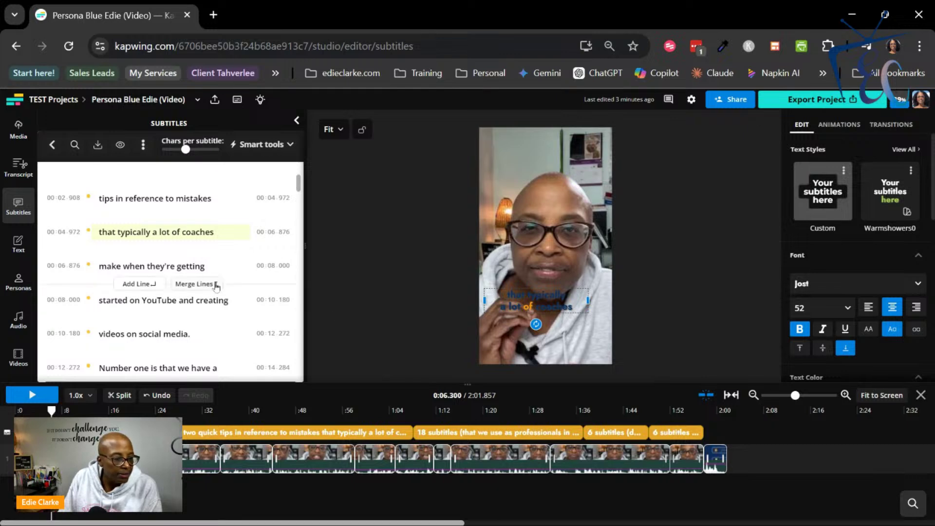
scroll(216, 287, down, 5)
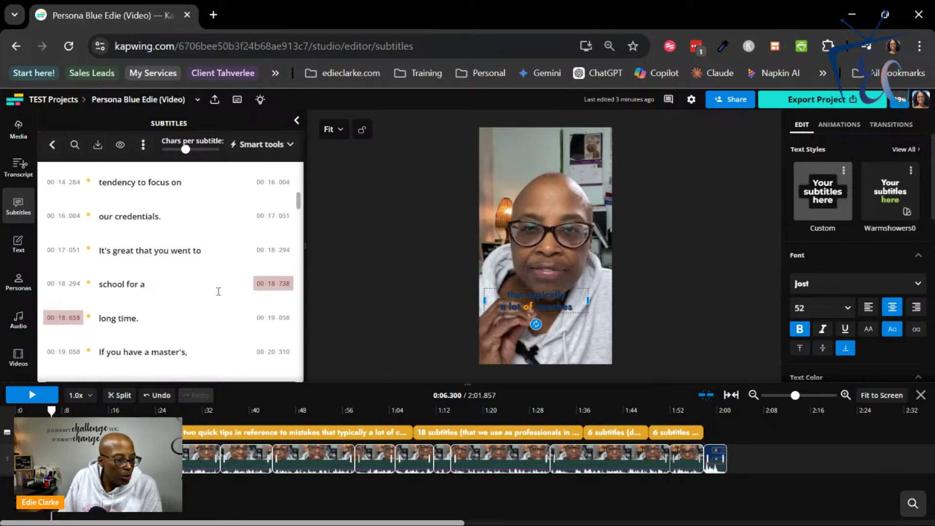
scroll(219, 292, down, 10)
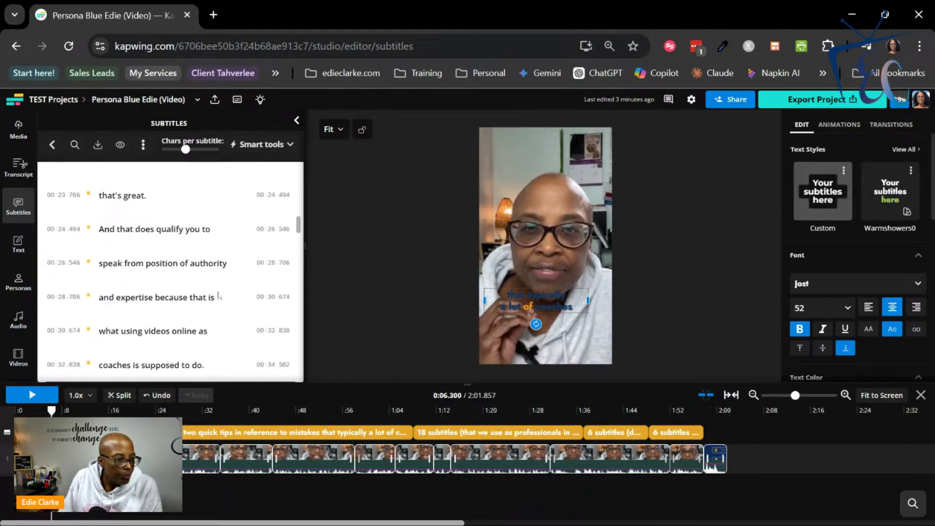
scroll(220, 293, down, 9)
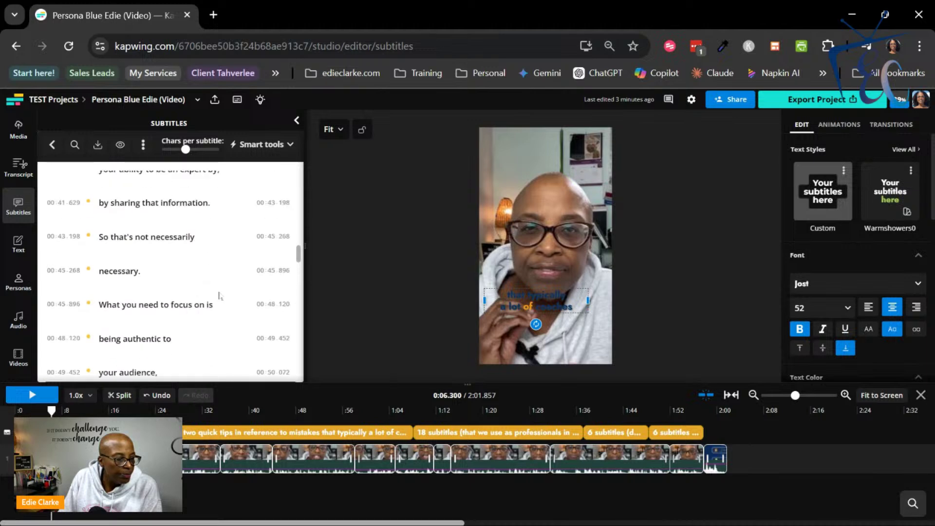
scroll(242, 300, down, 14)
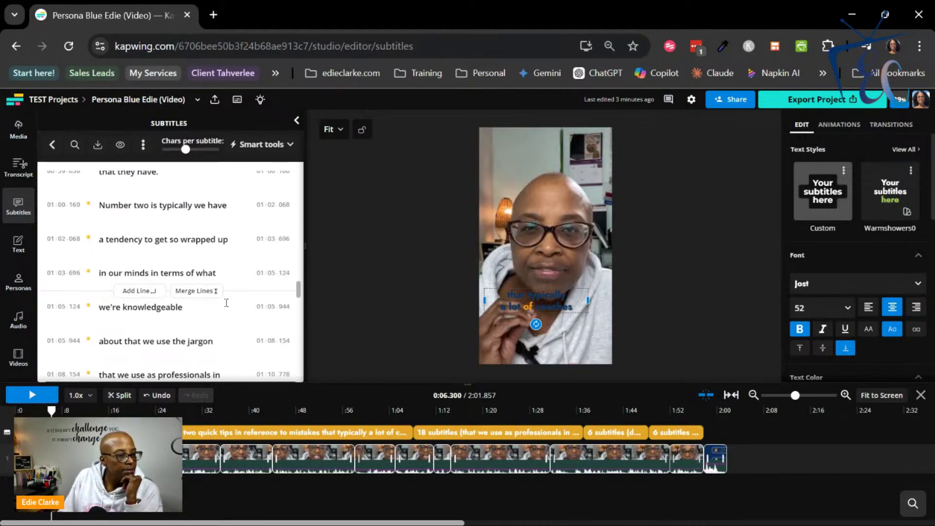
scroll(226, 299, down, 10)
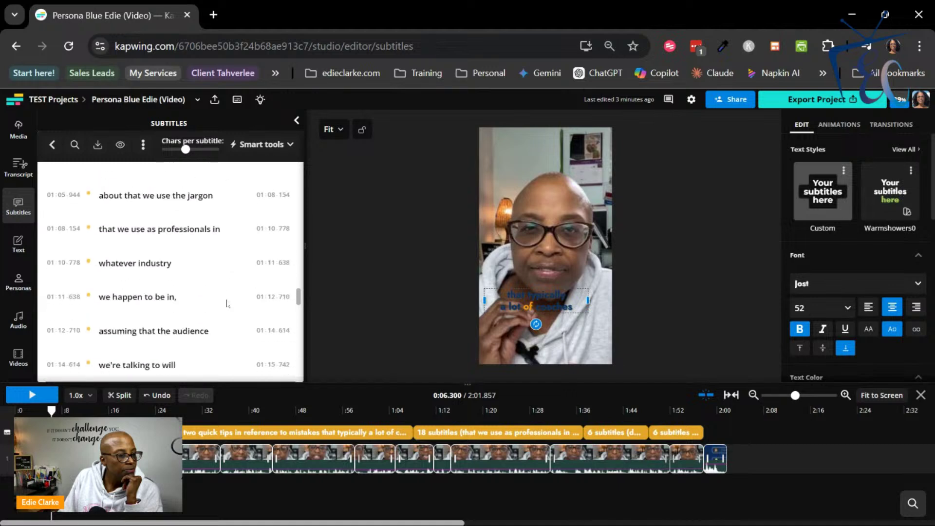
scroll(225, 303, down, 3)
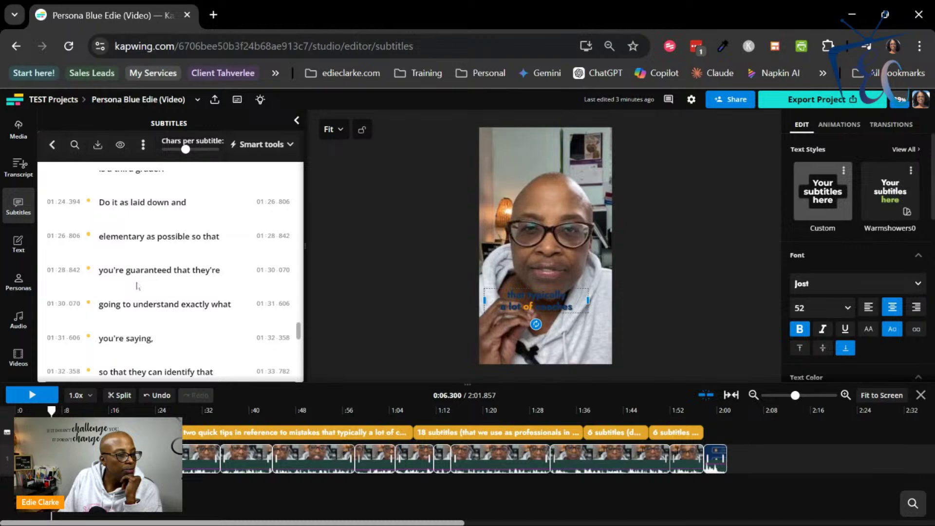
scroll(229, 285, down, 2)
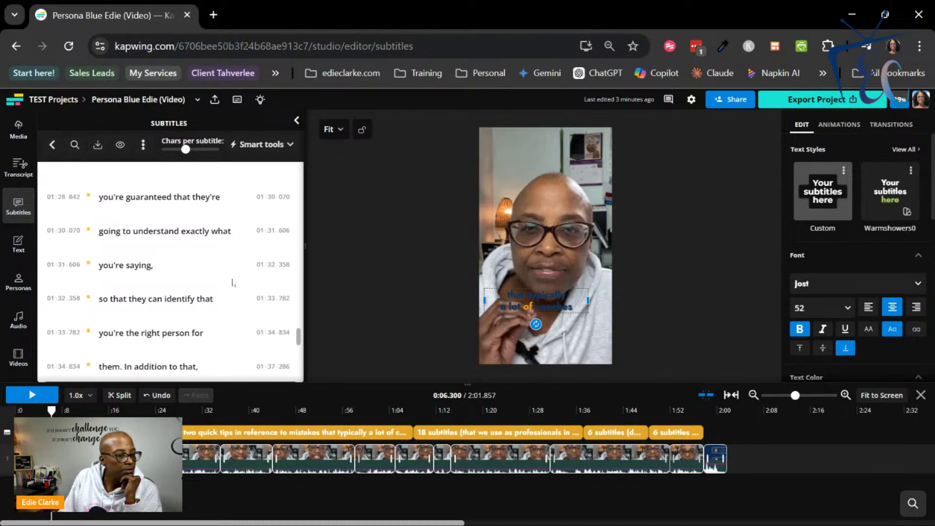
scroll(233, 282, down, 5)
scroll(209, 275, up, 2)
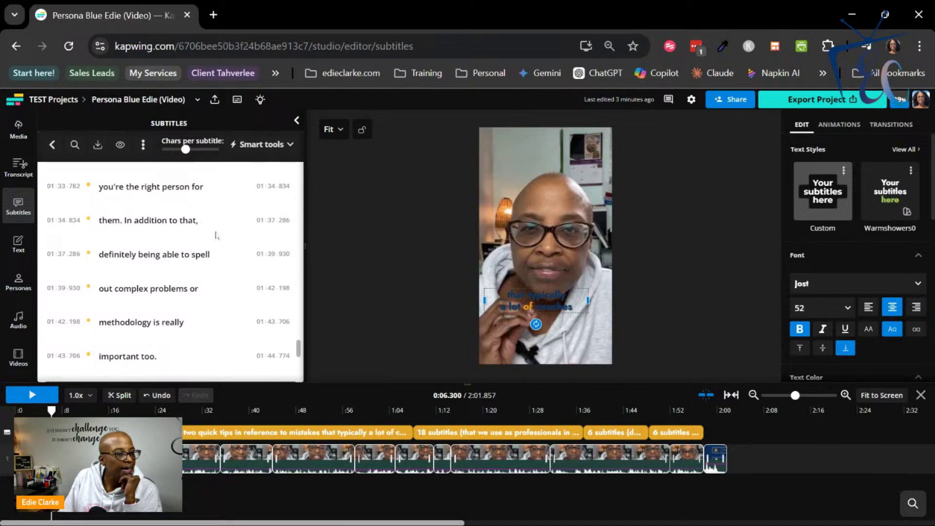
scroll(222, 289, down, 5)
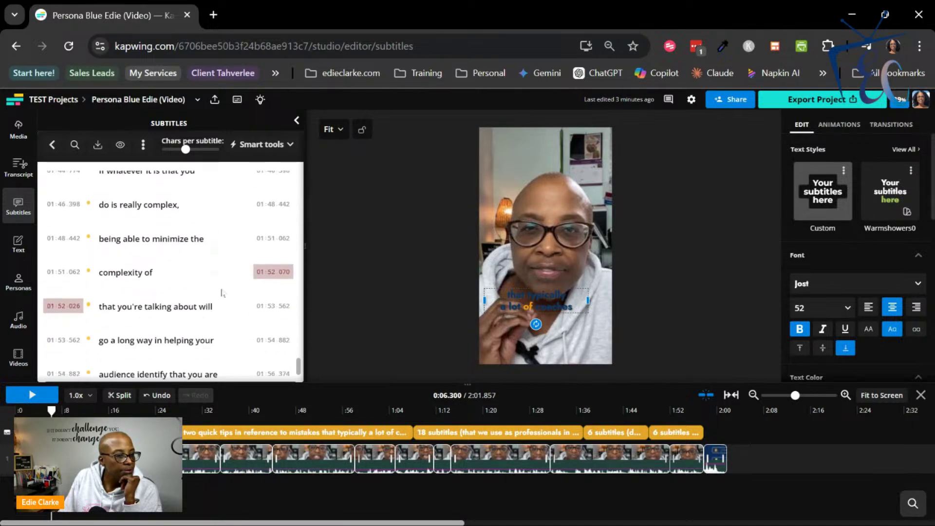
scroll(222, 292, down, 2)
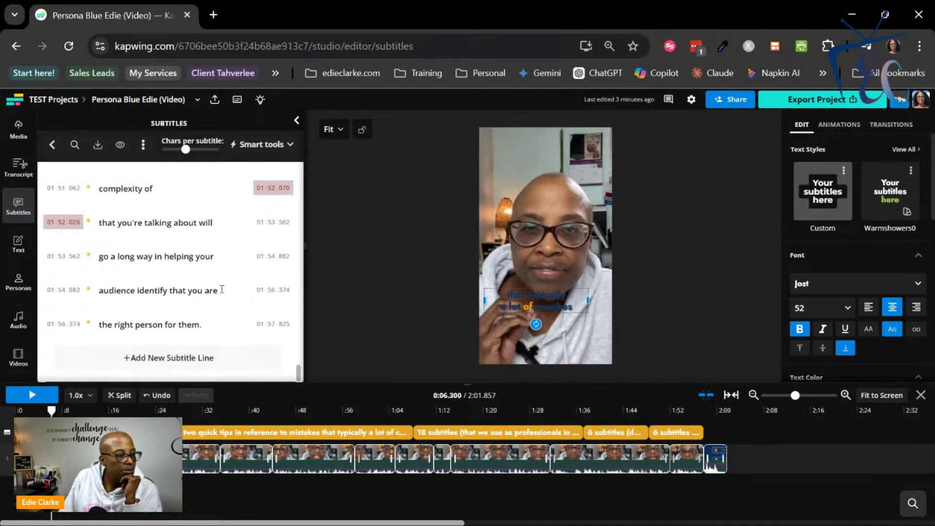
scroll(222, 289, up, 2)
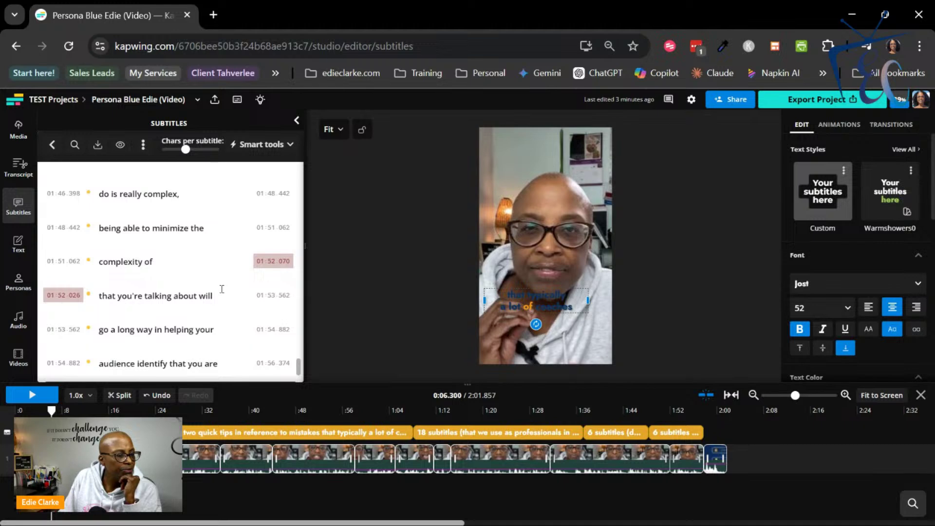
scroll(222, 288, up, 7)
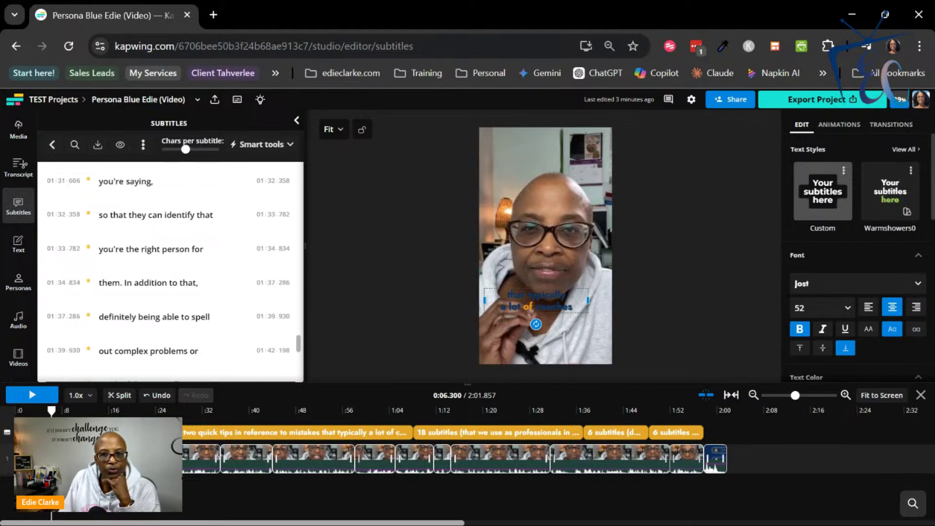
Check the progress of the running export on its video page and in the recent exports list
click(901, 102)
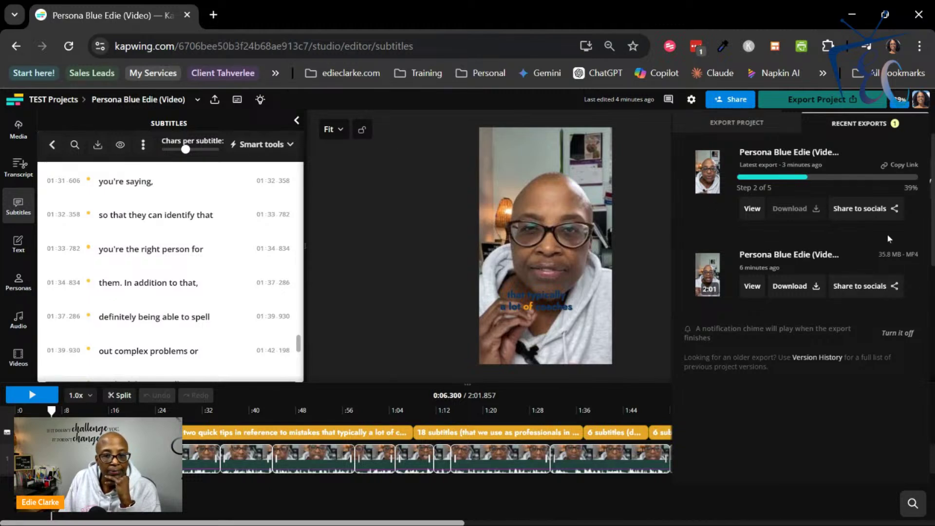
click(753, 208)
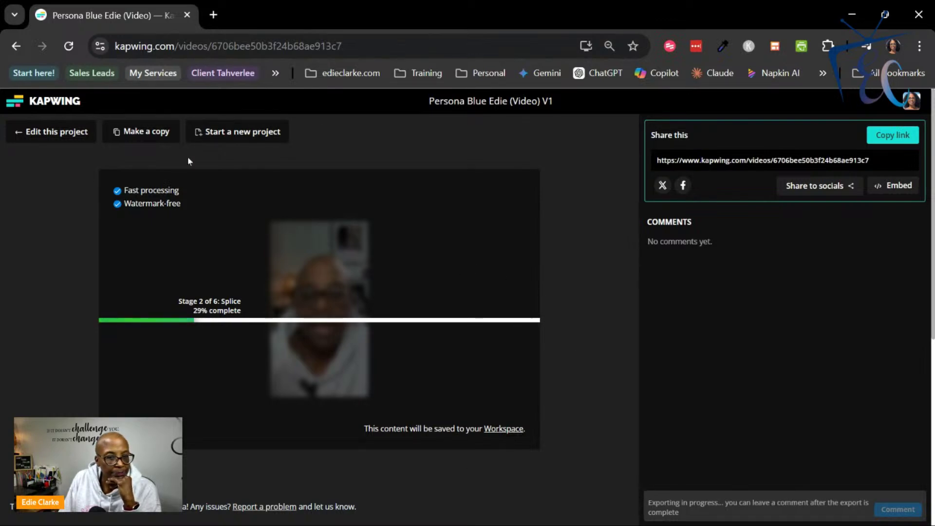
click(21, 133)
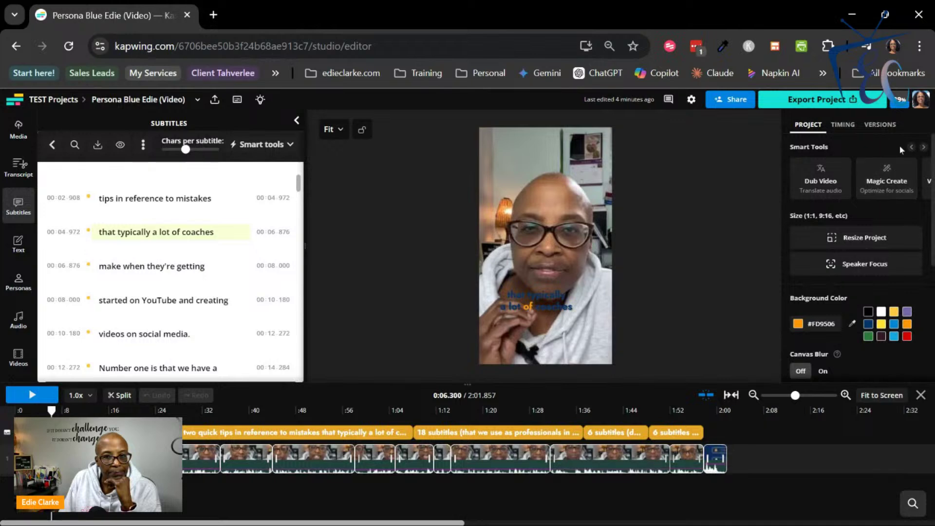
click(899, 107)
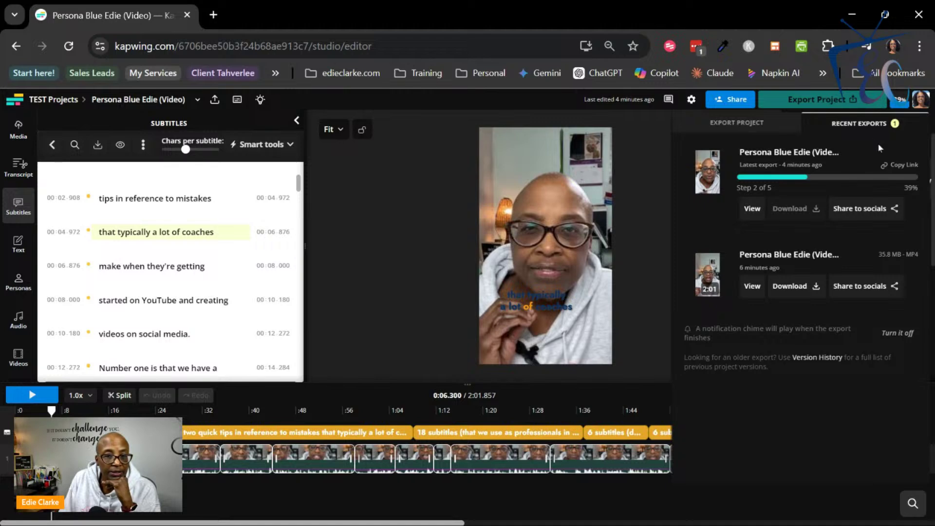
click(900, 102)
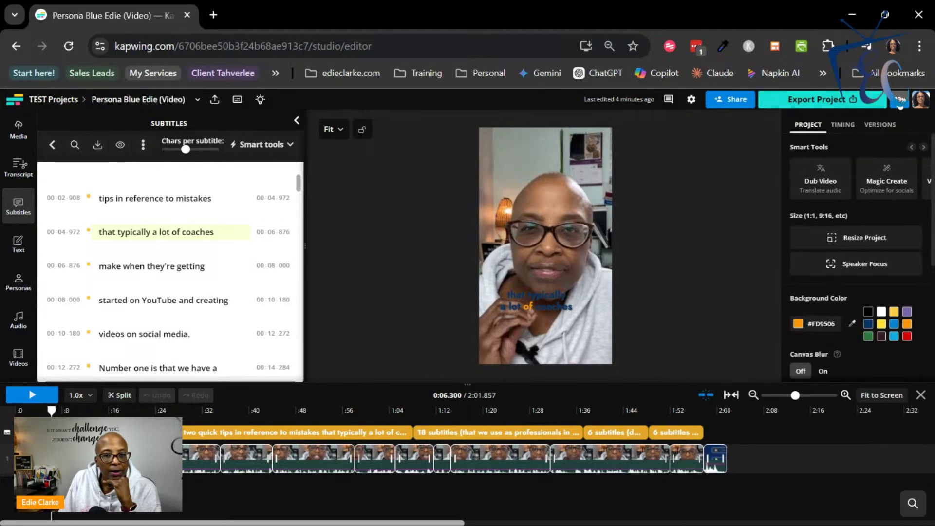
click(901, 100)
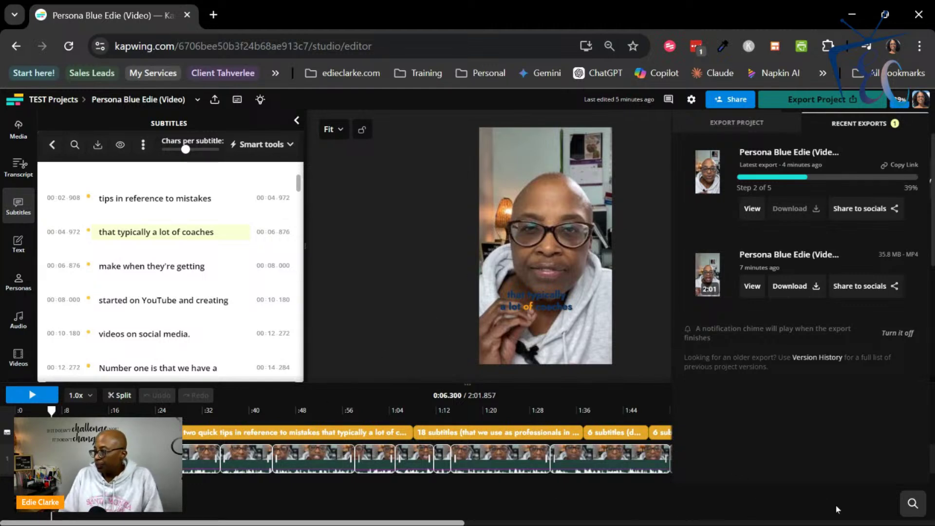
mouse_move(715, 525)
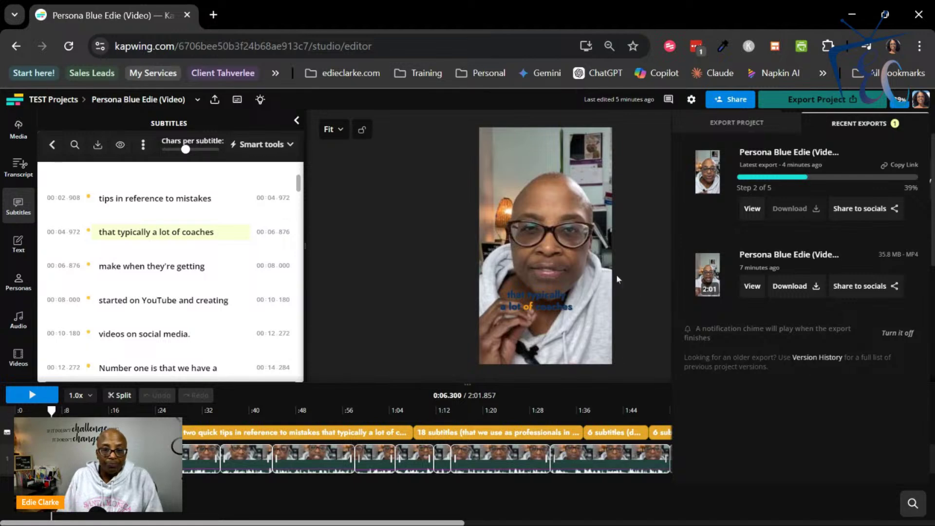